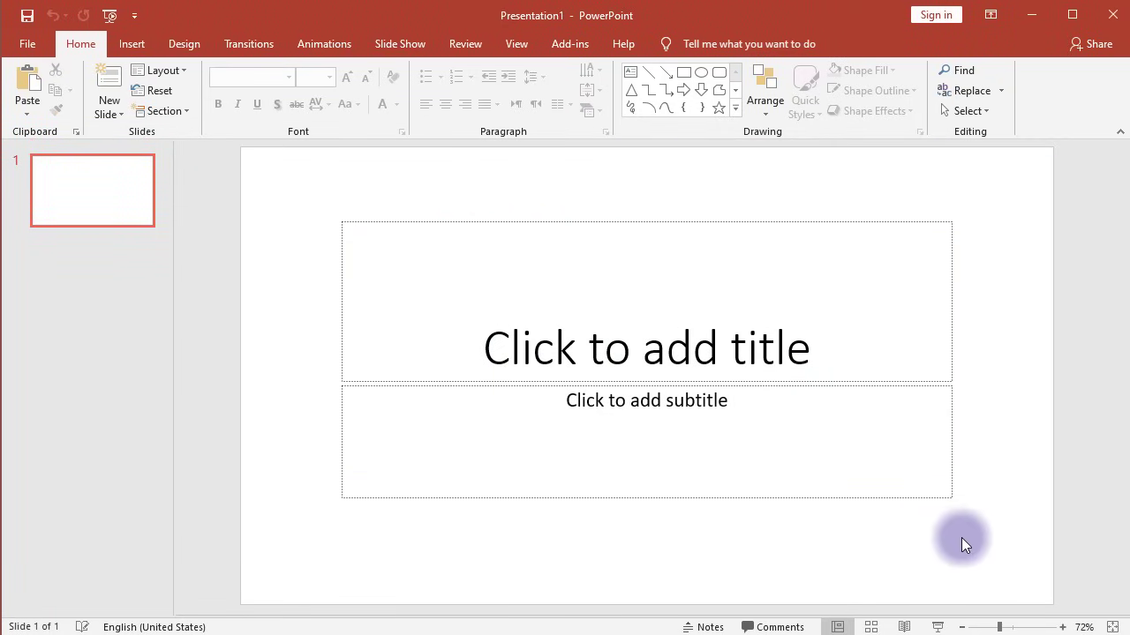
- Delete the title and subtitle placeholders from the slide
{"action": "mouse_move", "coordinate": [961, 537]}
{"action": "left_mouse_down"}
{"action": "mouse_move", "coordinate": [298, 238]}
{"action": "mouse_move", "coordinate": [269, 173]}
{"action": "left_mouse_up"}
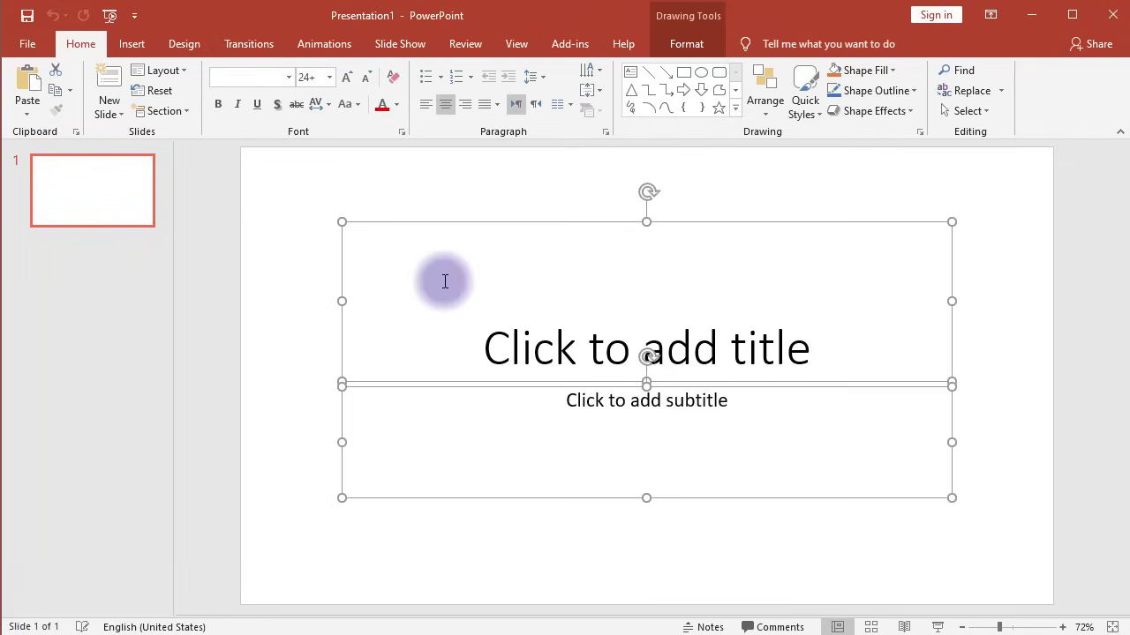
{"action": "key", "text": "Delete"}
{"action": "left_click", "coordinate": [132, 43]}
- Apply the Retrospect theme to the presentation in its white variant with the green footer band
{"action": "left_click", "coordinate": [194, 43]}
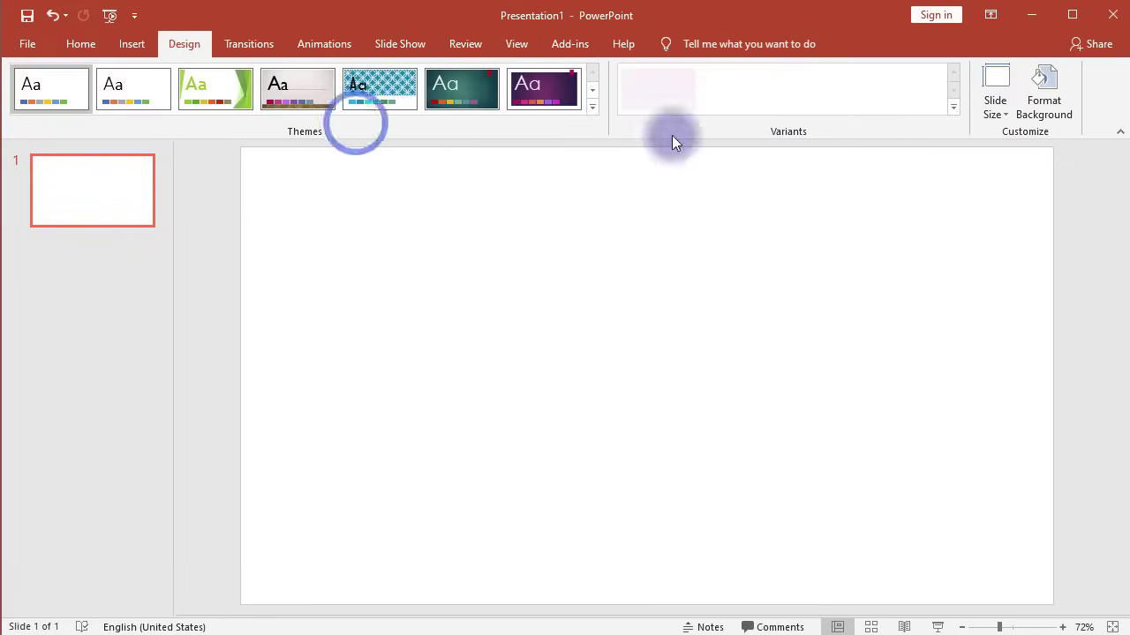
{"action": "left_click", "coordinate": [592, 90]}
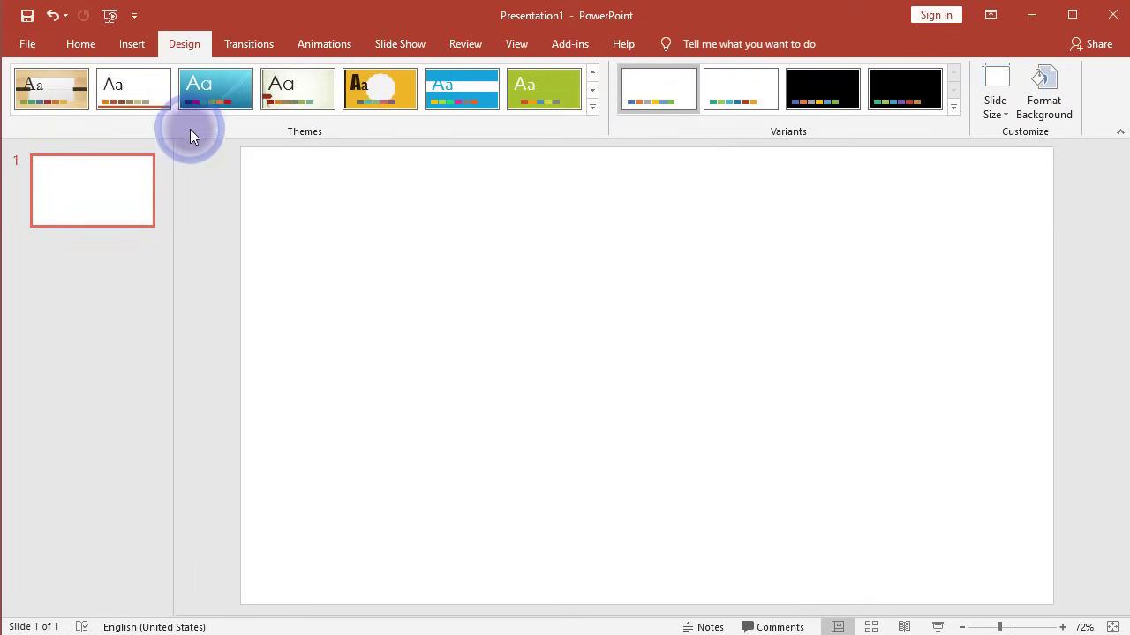
{"action": "left_click", "coordinate": [132, 86]}
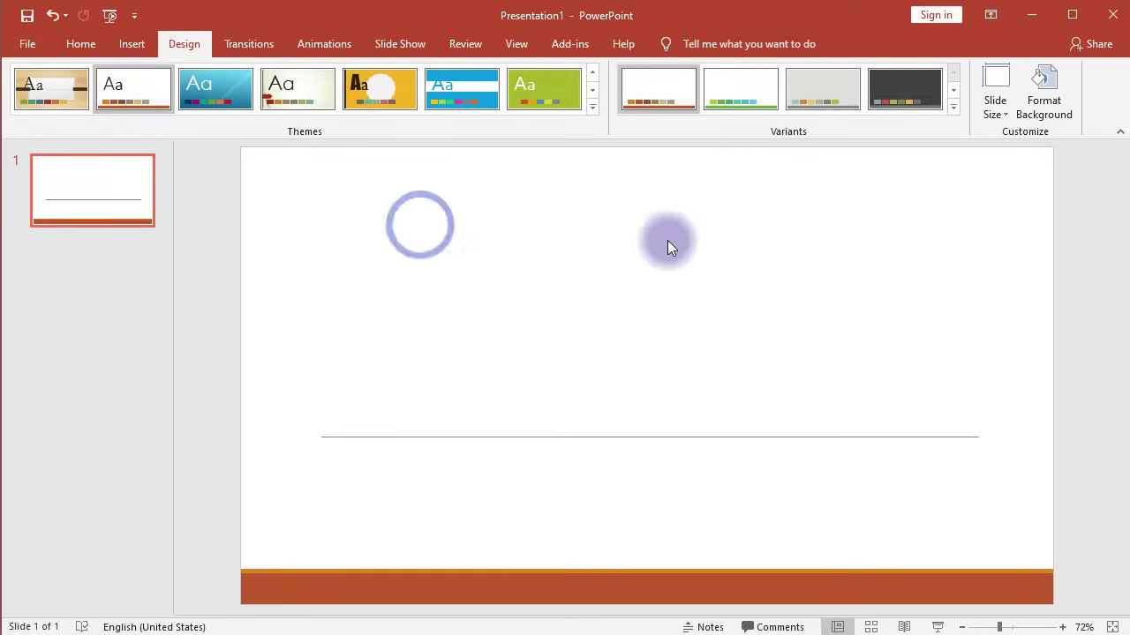
{"action": "left_click", "coordinate": [718, 85]}
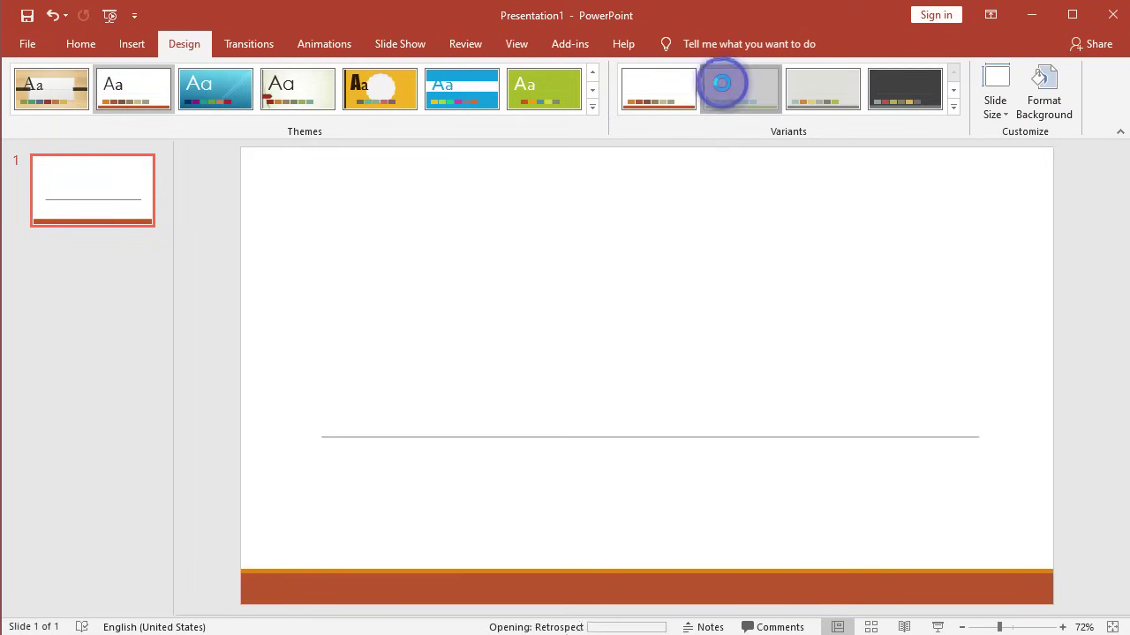
- Start a custom slide size and set the slide orientation to portrait
{"action": "left_click", "coordinate": [1004, 113]}
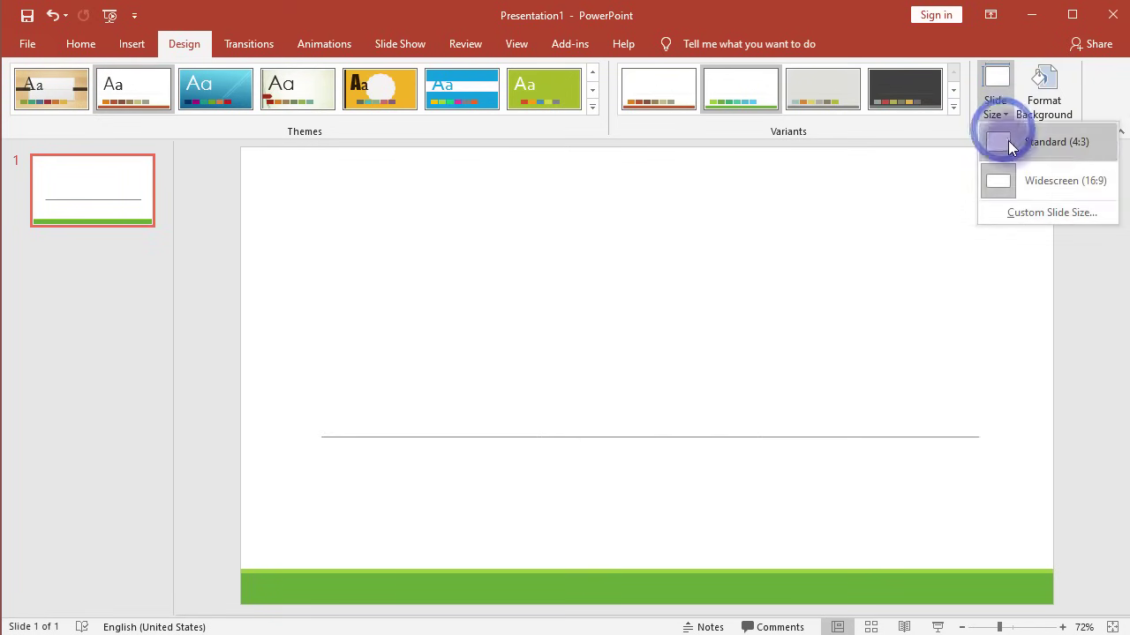
{"action": "left_click", "coordinate": [1021, 208]}
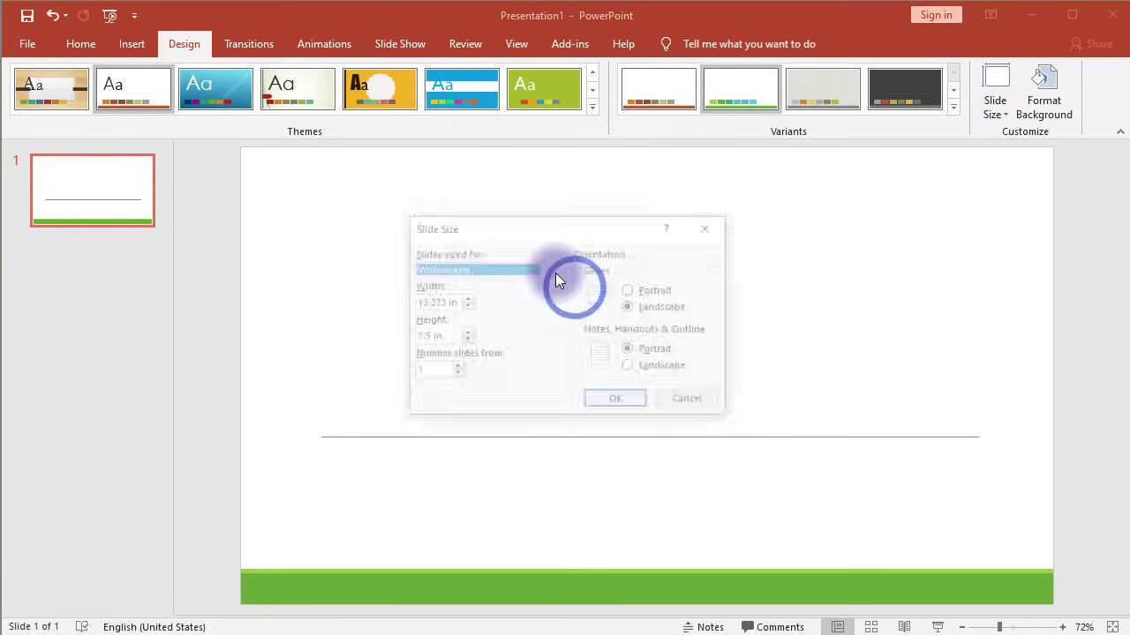
{"action": "left_click", "coordinate": [629, 290]}
{"action": "left_click", "coordinate": [418, 304]}
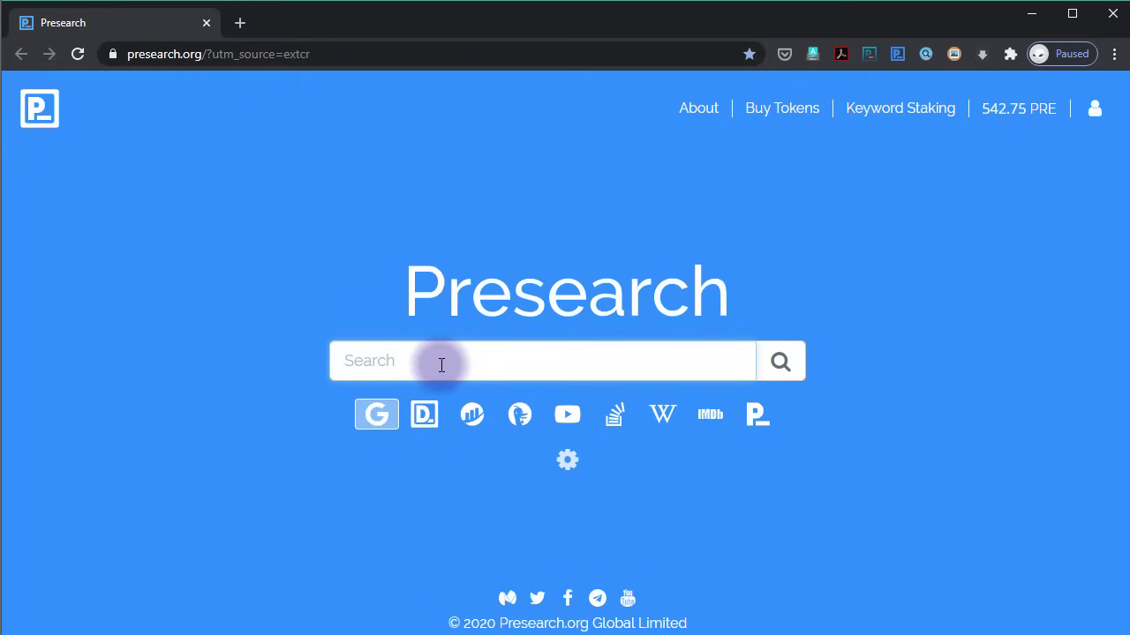
- Switch to the web browser and search for "a0 size"
{"action": "left_click", "coordinate": [442, 364]}
{"action": "type", "text": "ao"}
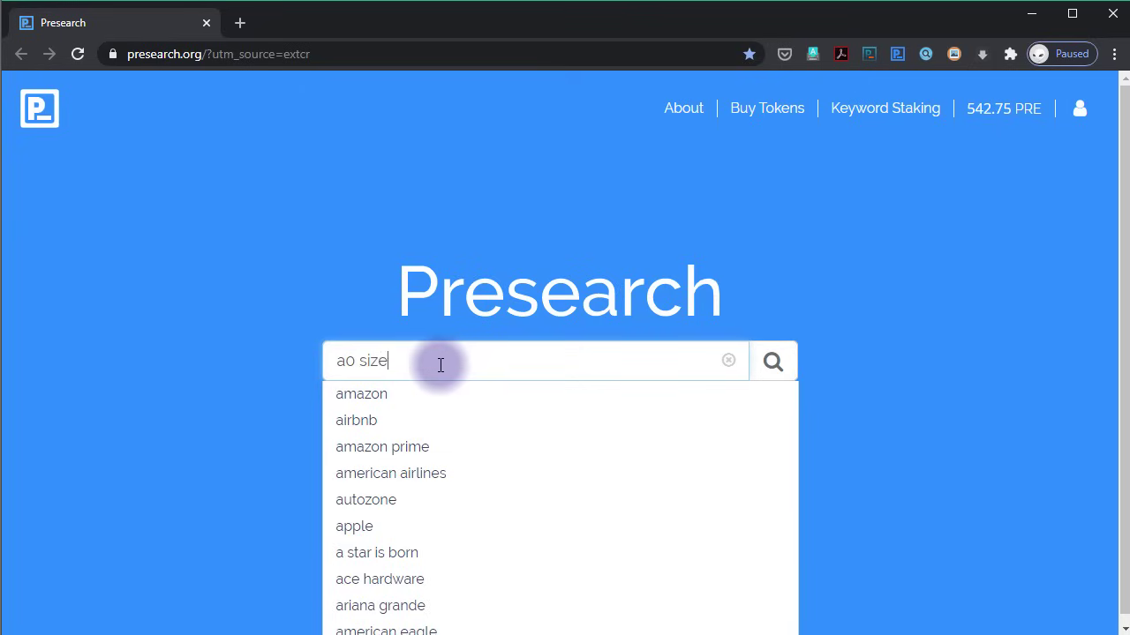
{"action": "type", "text": " size"}
{"action": "key", "text": "Return"}
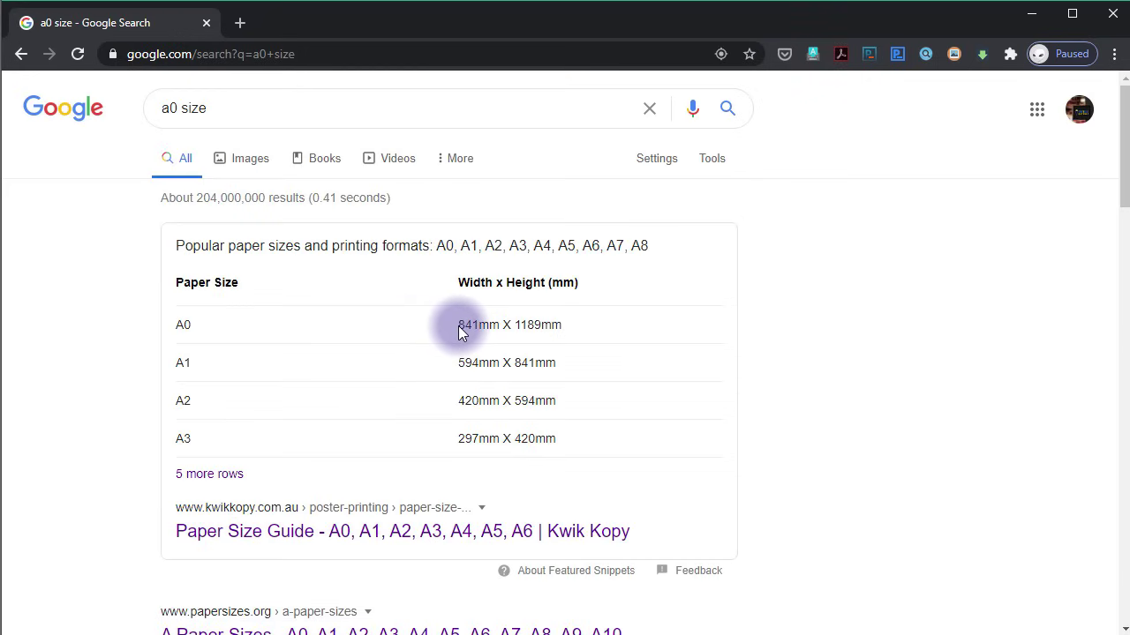
- Copy the A0 width from the search results and enter 841mm as the slide width in PowerPoint
{"action": "double_click", "coordinate": [458, 330]}
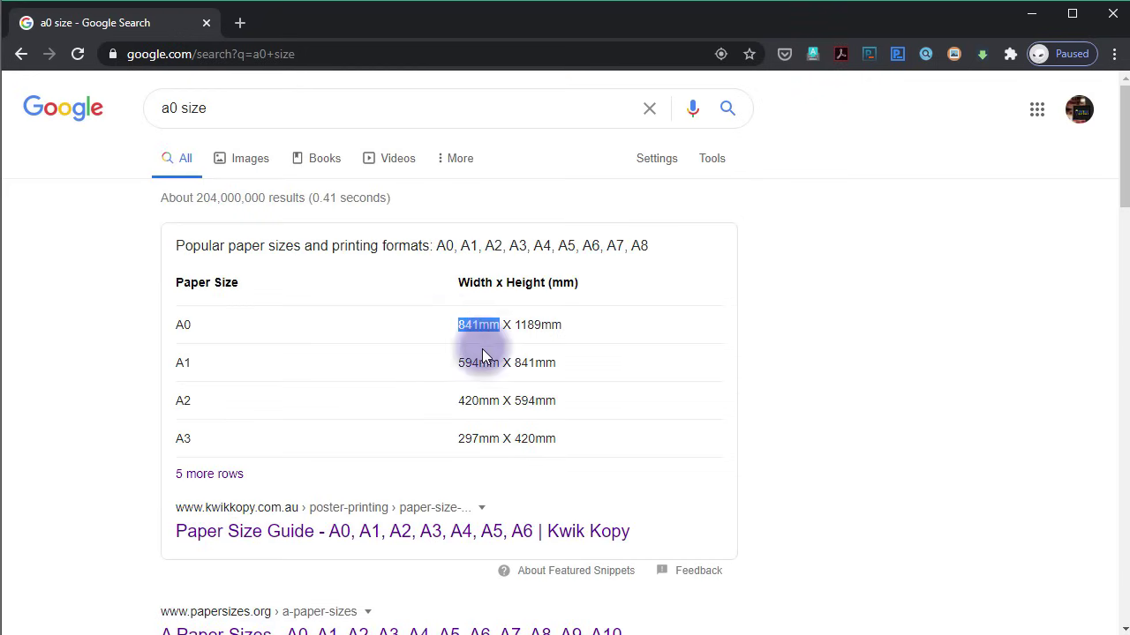
{"action": "right_click", "coordinate": [476, 323]}
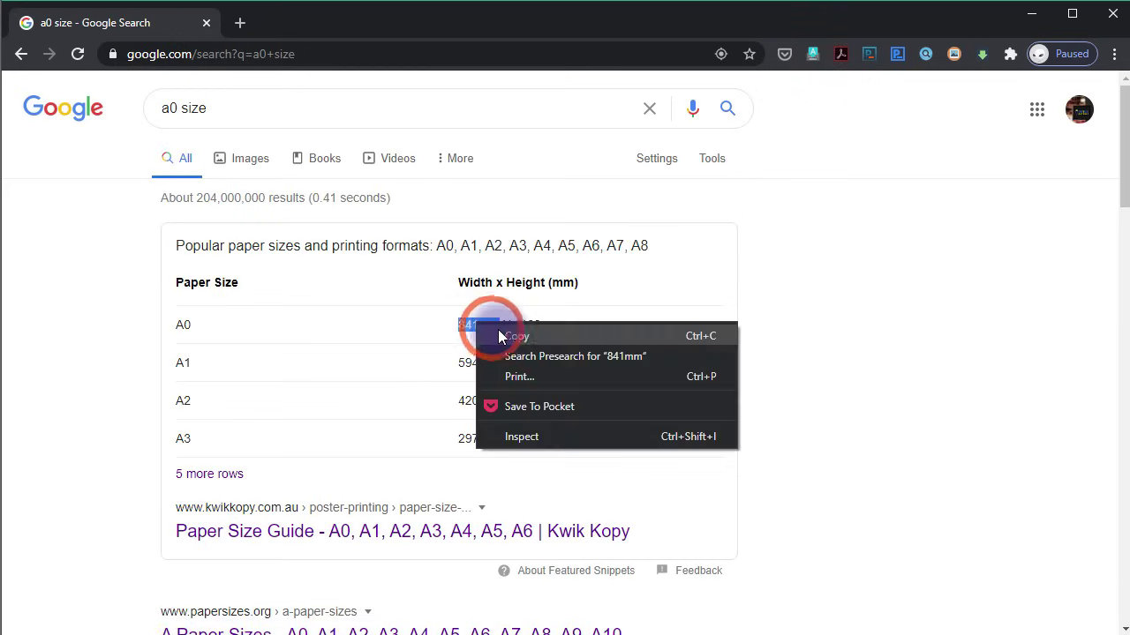
{"action": "left_click", "coordinate": [492, 332]}
{"action": "key", "text": "alt+Tab"}
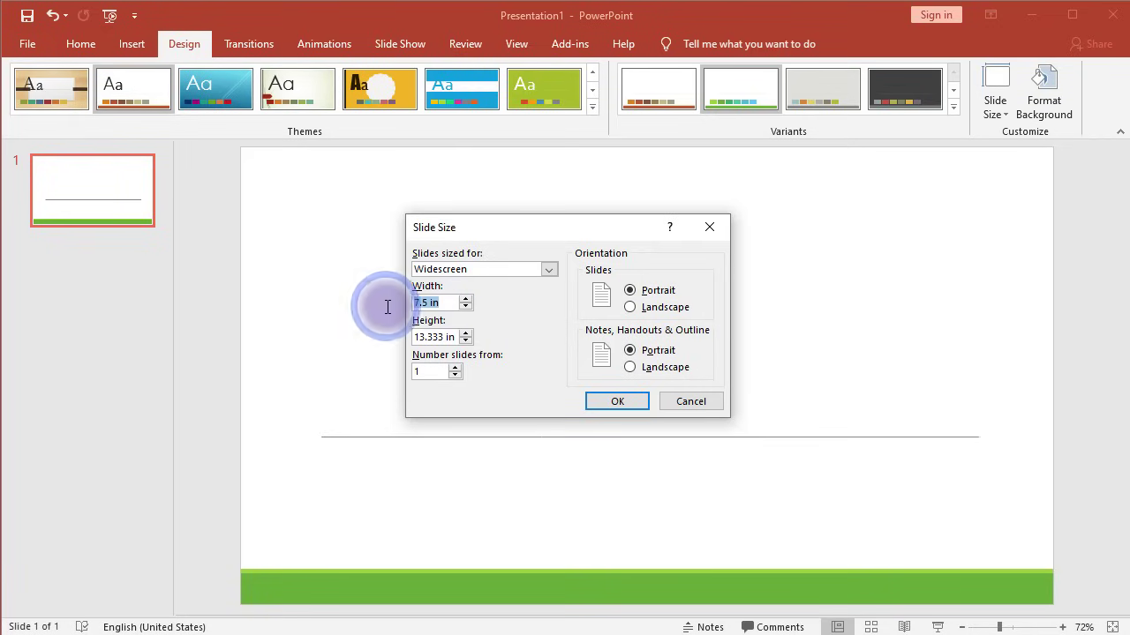
{"action": "key", "text": "ctrl+v"}
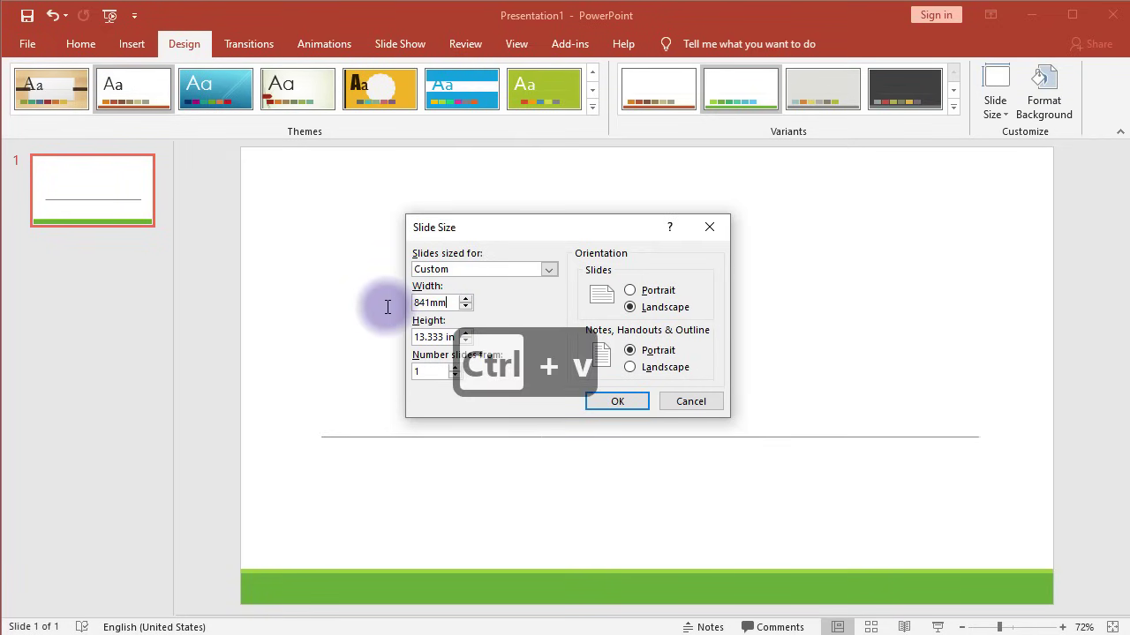
- Copy the A0 height from the browser's results and enter 1189mm as the slide height in PowerPoint
{"action": "key", "text": "alt+Tab"}
{"action": "left_click_drag", "start_coordinate": [514, 325], "coordinate": [564, 325]}
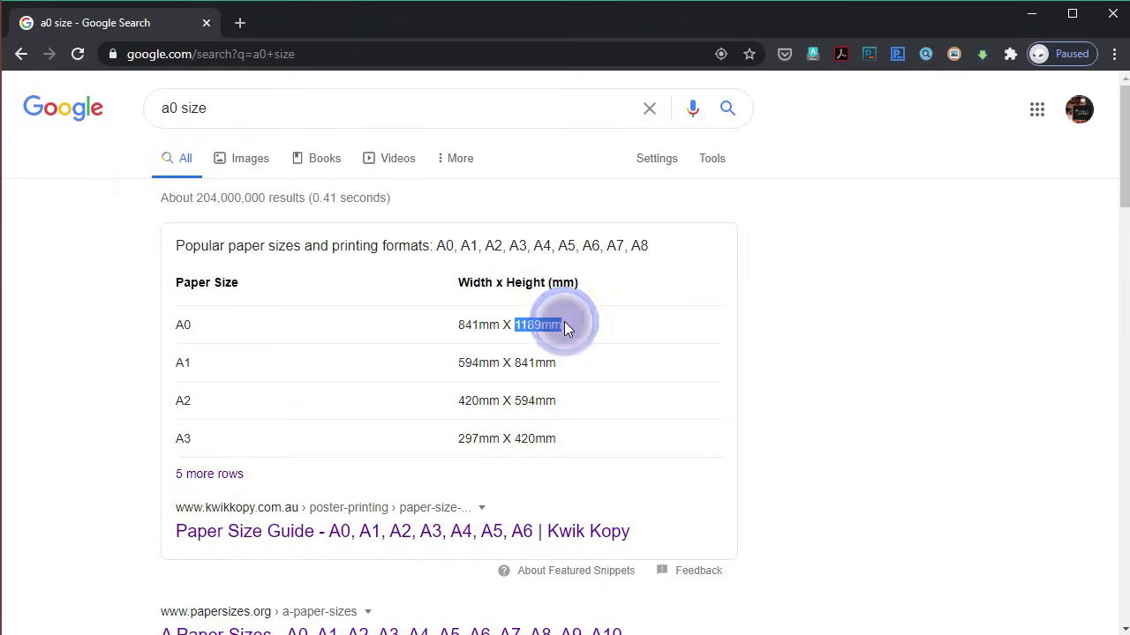
{"action": "right_click", "coordinate": [548, 321]}
{"action": "left_click", "coordinate": [570, 335]}
{"action": "key", "text": "alt+Tab"}
{"action": "left_click_drag", "start_coordinate": [446, 337], "coordinate": [394, 337]}
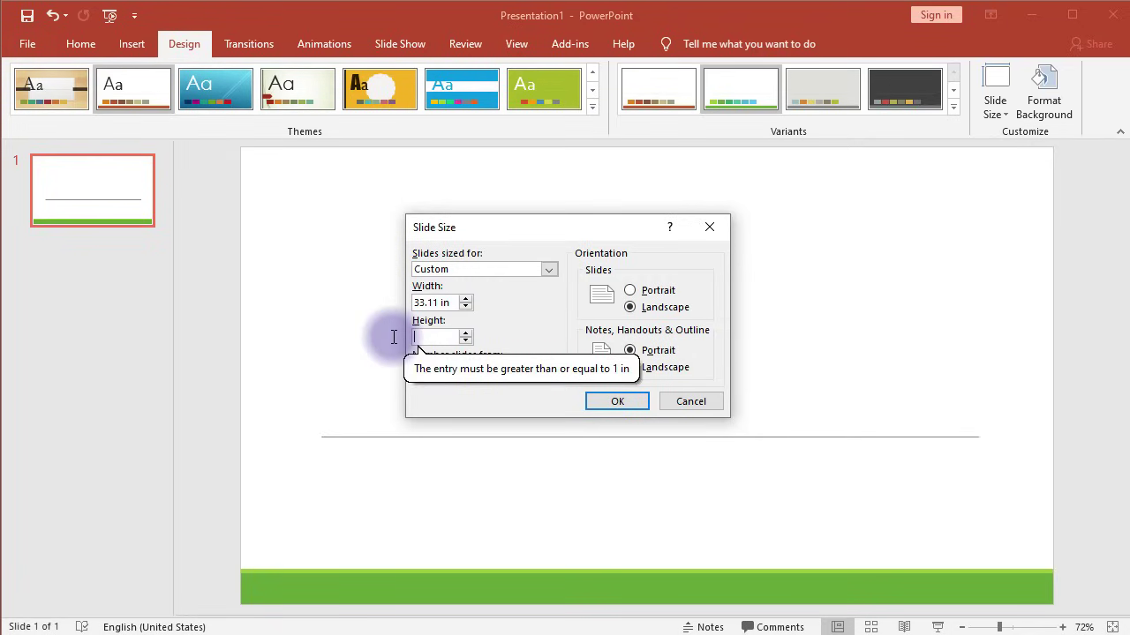
{"action": "key", "text": "ctrl+v"}
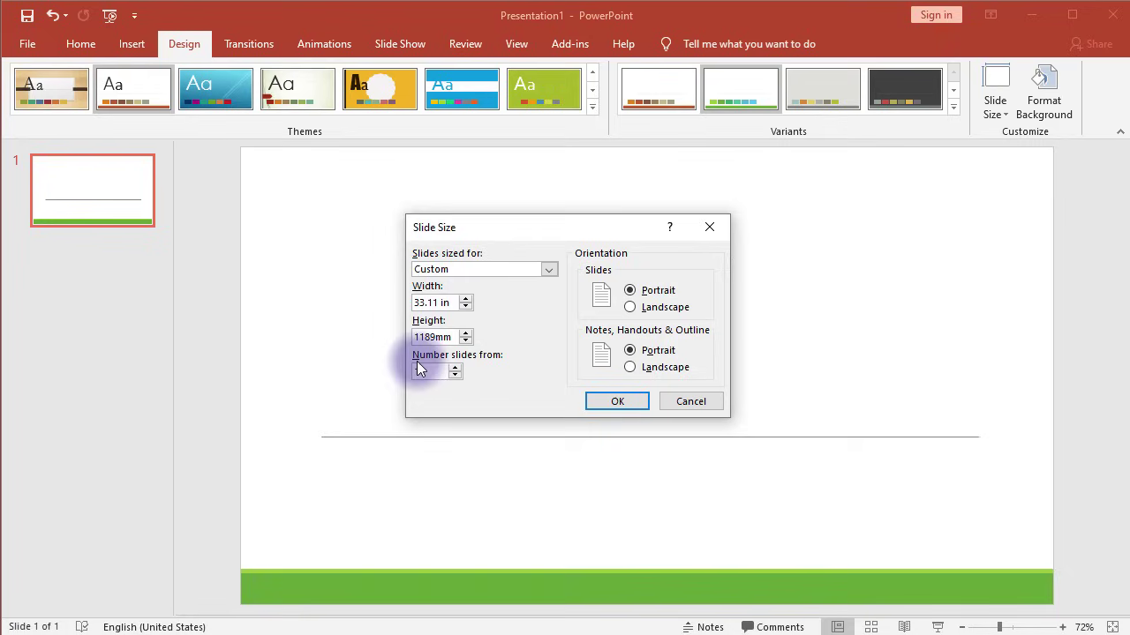
- Apply the custom slide size and scale the content with the Maximize option
{"action": "left_click", "coordinate": [420, 370]}
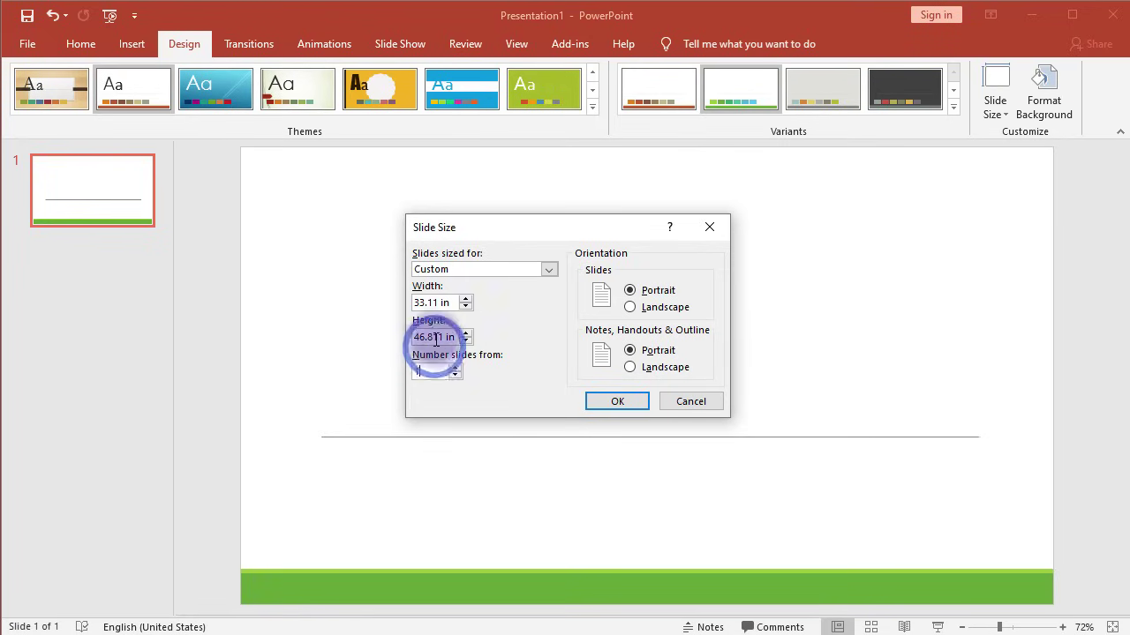
{"action": "left_click", "coordinate": [616, 402]}
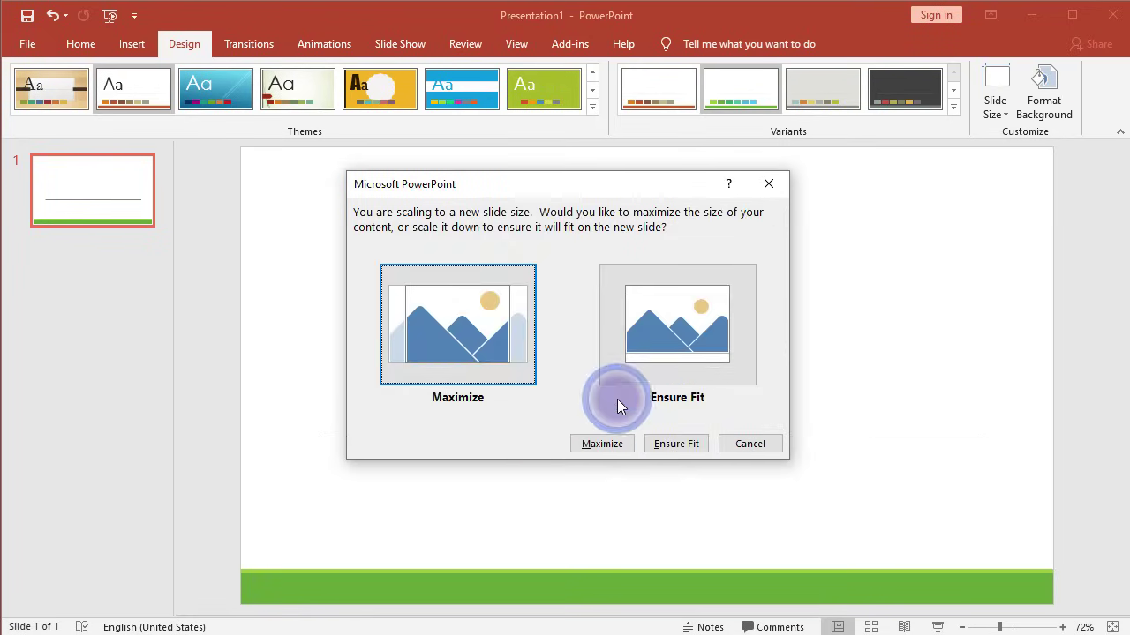
{"action": "left_click", "coordinate": [470, 325]}
- Change the slide's layout to Blank
{"action": "right_click", "coordinate": [579, 173]}
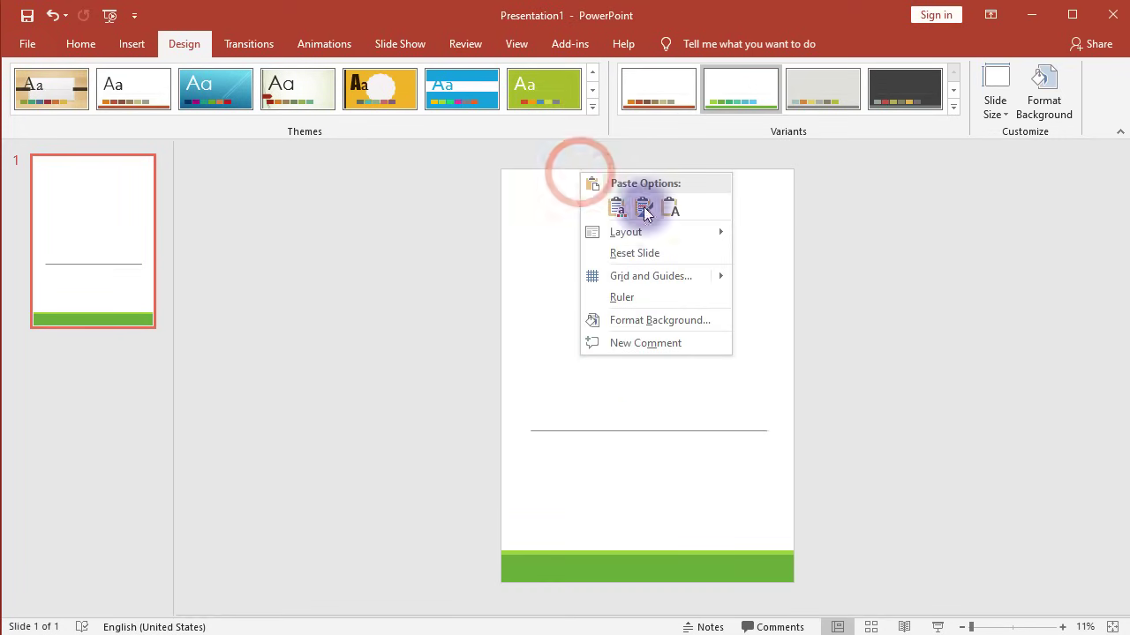
{"action": "mouse_move", "coordinate": [702, 235]}
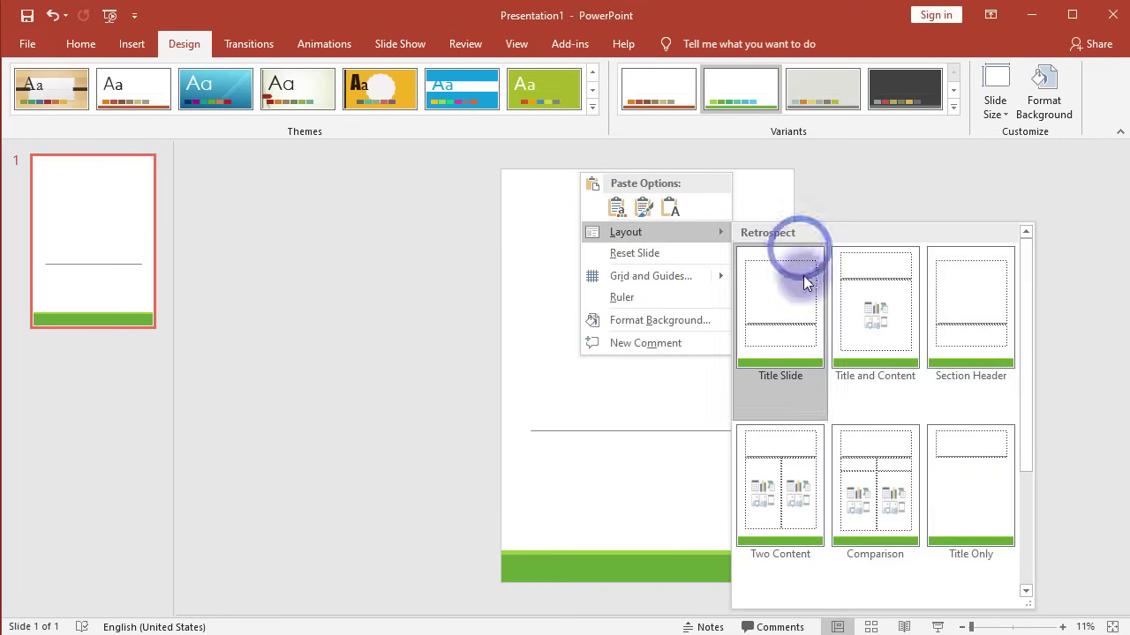
{"action": "left_click", "coordinate": [1026, 591]}
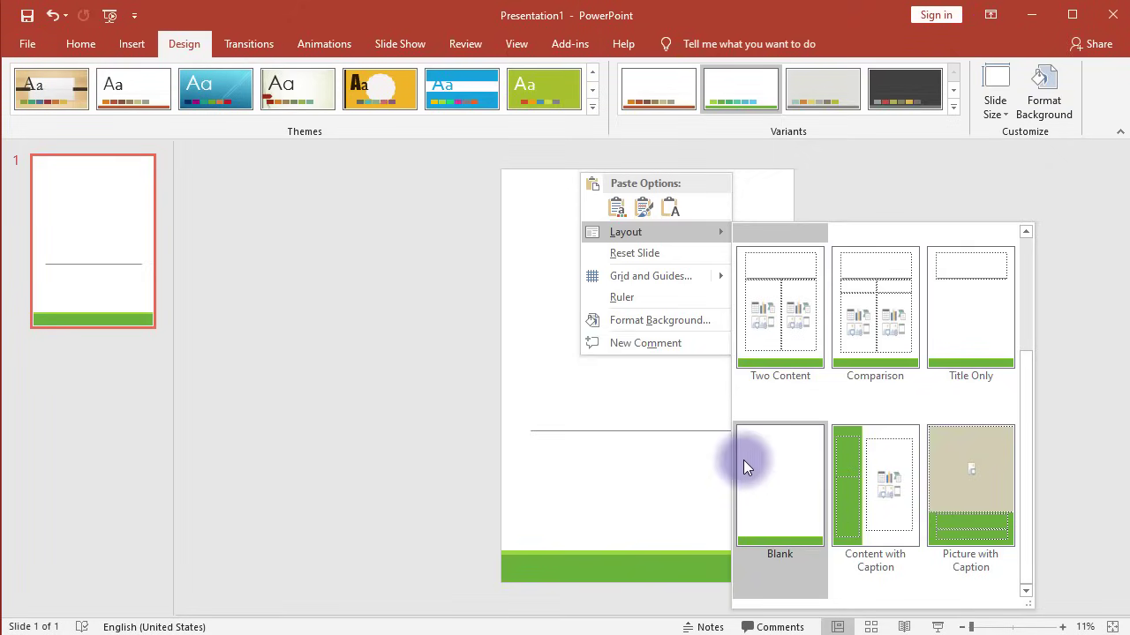
{"action": "left_click", "coordinate": [774, 481]}
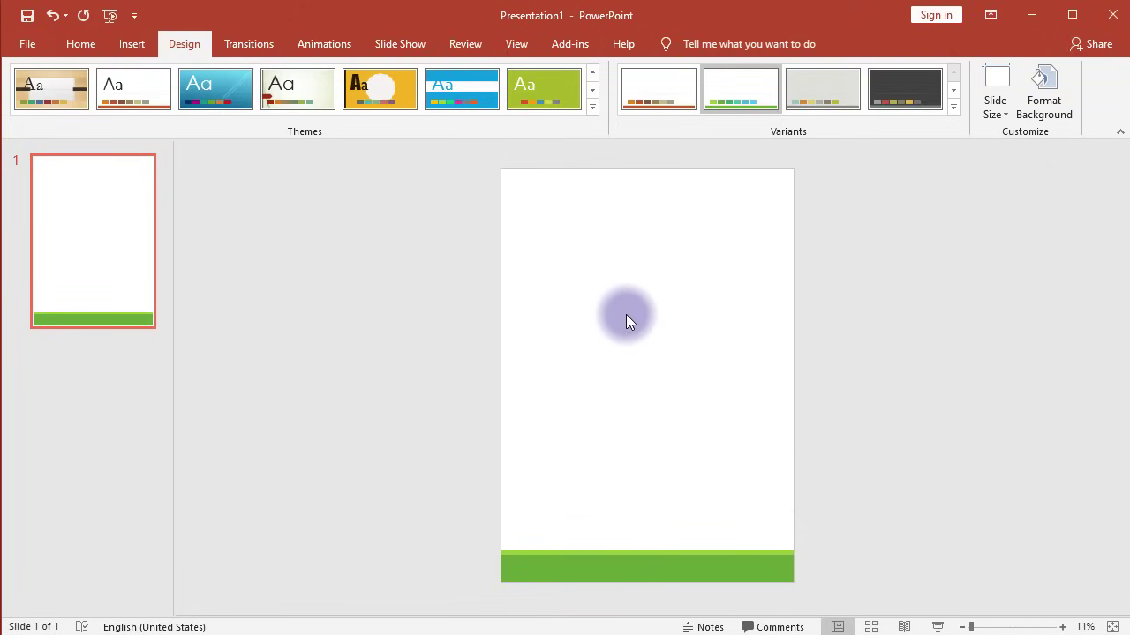
- Fill the slide background with a solid light green theme colour
{"action": "left_click", "coordinate": [1058, 108]}
{"action": "left_click", "coordinate": [1088, 372]}
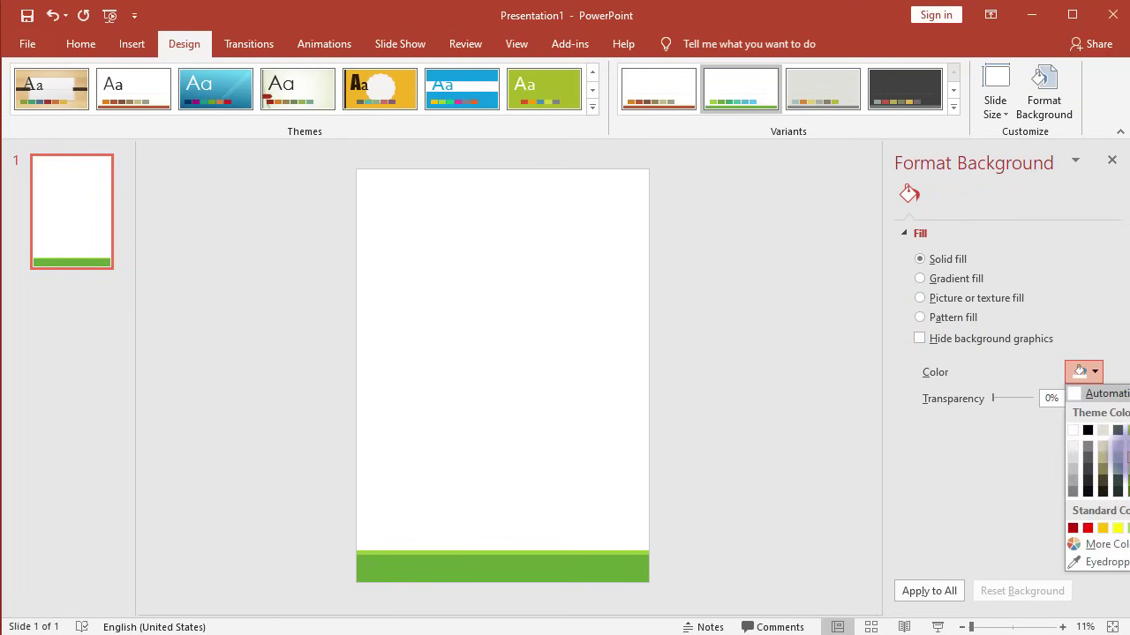
{"action": "left_click", "coordinate": [1122, 451]}
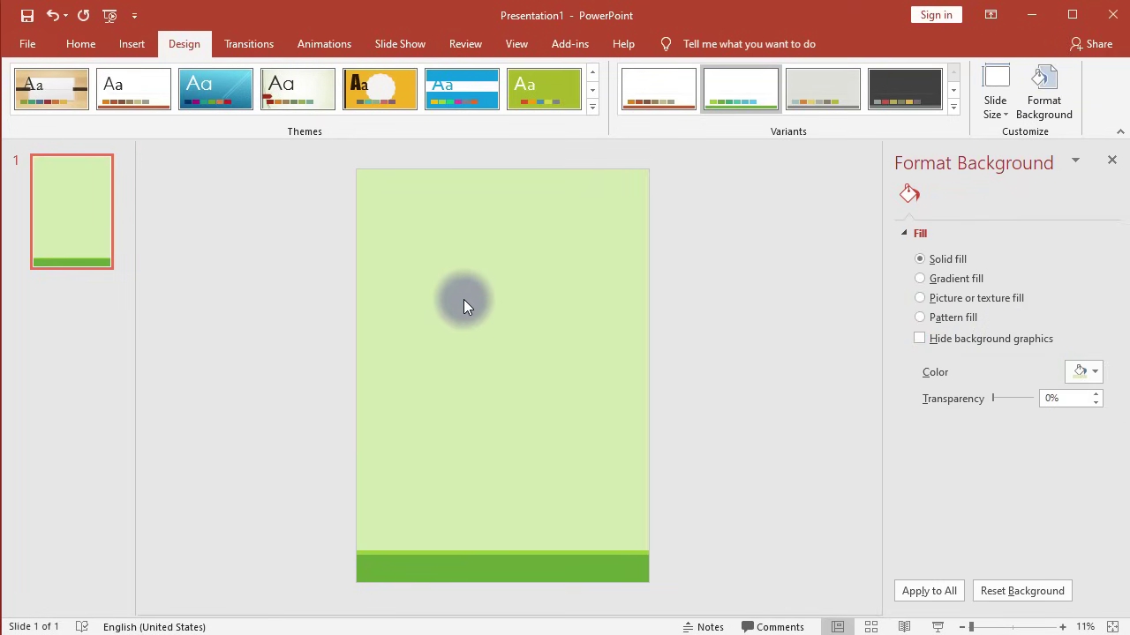
- Insert the picture "logo" and place it in the slide's upper-left corner
{"action": "left_click", "coordinate": [128, 44]}
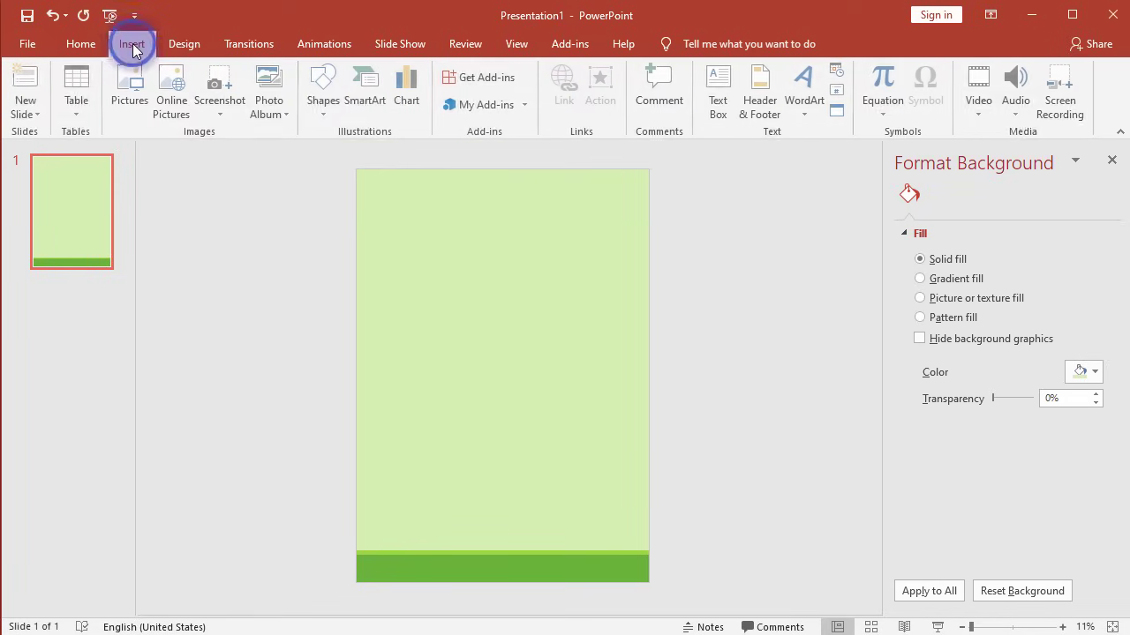
{"action": "left_click", "coordinate": [133, 99]}
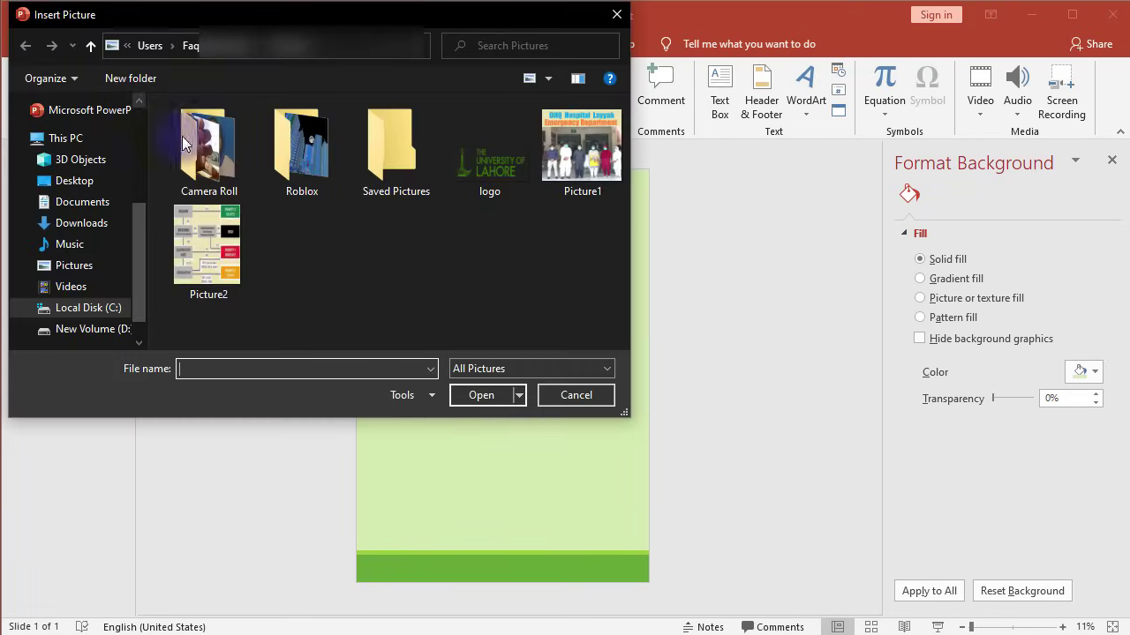
{"action": "left_click", "coordinate": [487, 181]}
{"action": "left_click", "coordinate": [484, 401]}
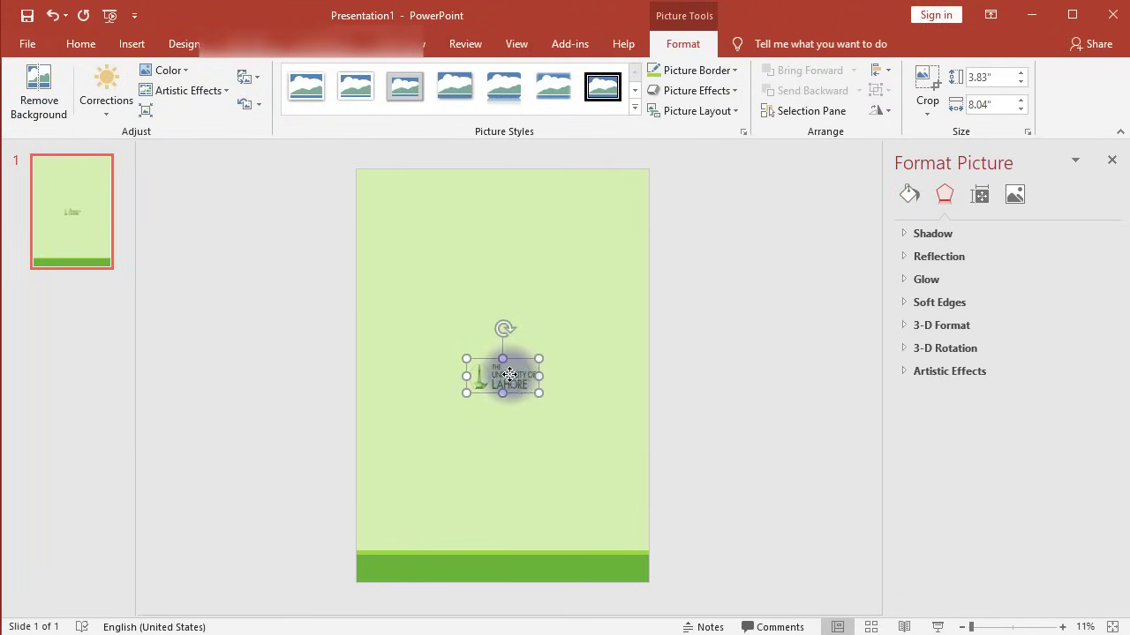
{"action": "left_click_drag", "start_coordinate": [509, 375], "coordinate": [398, 190]}
{"action": "left_click", "coordinate": [493, 221]}
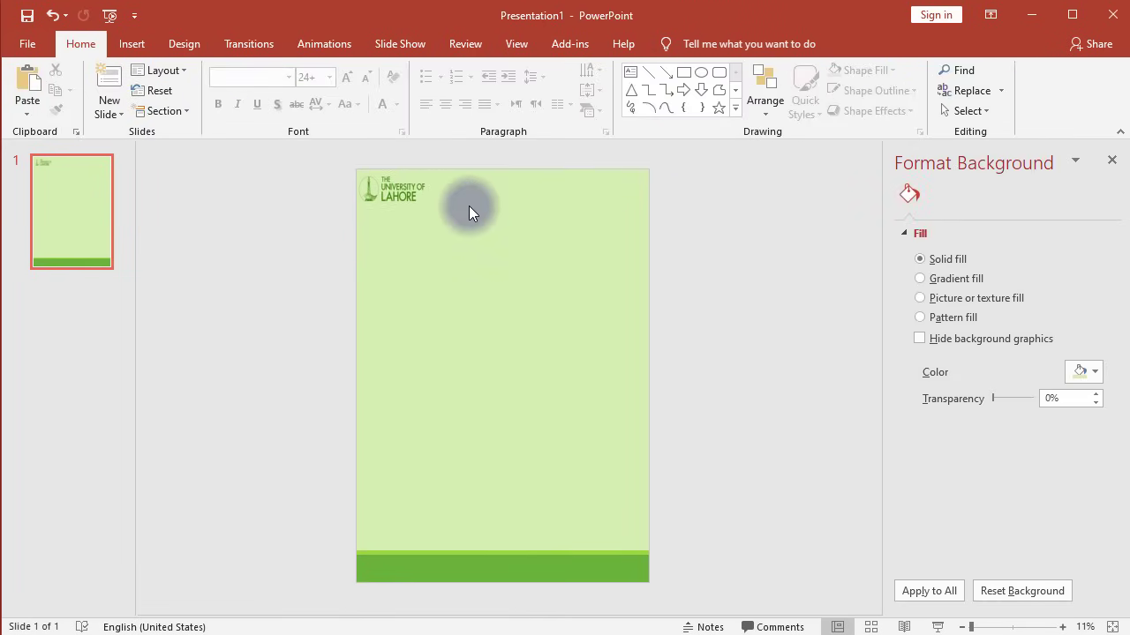
- Draw a rounded rectangle about 5" high and 24.36" wide beside the logo, across the top of the slide
{"action": "left_click", "coordinate": [133, 44]}
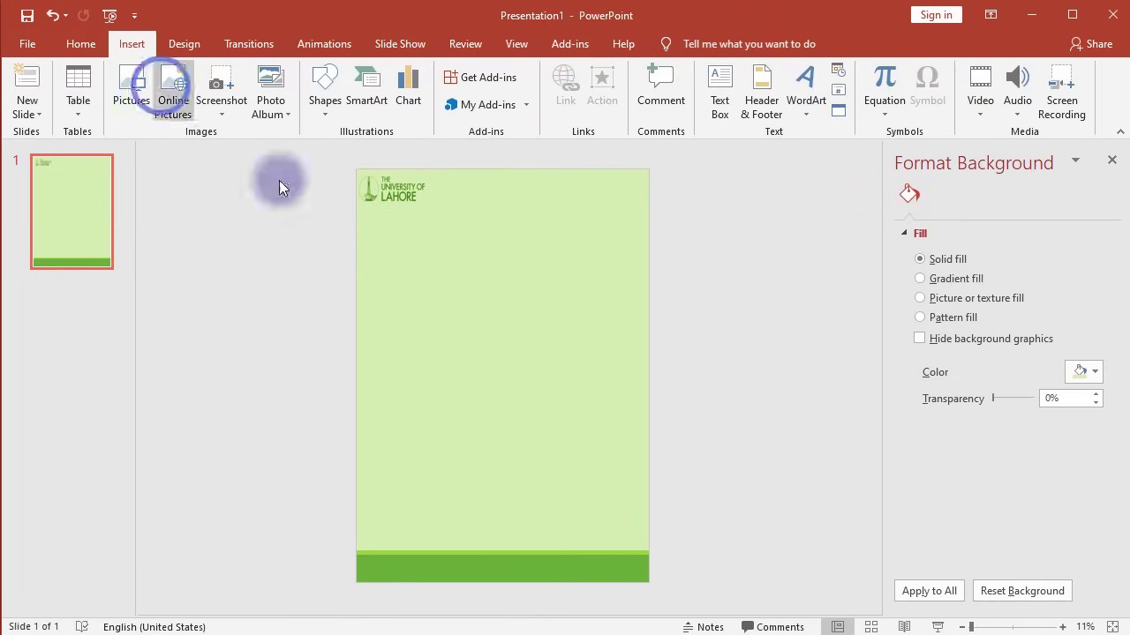
{"action": "left_click", "coordinate": [326, 99]}
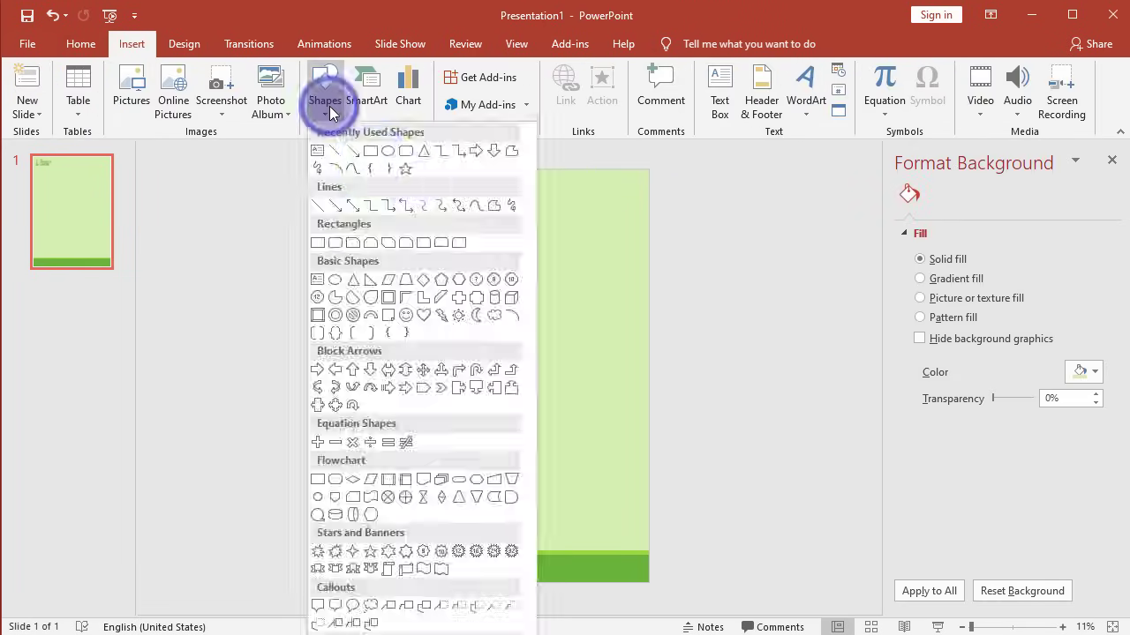
{"action": "left_click", "coordinate": [406, 150]}
{"action": "left_click_drag", "start_coordinate": [429, 173], "coordinate": [642, 215]}
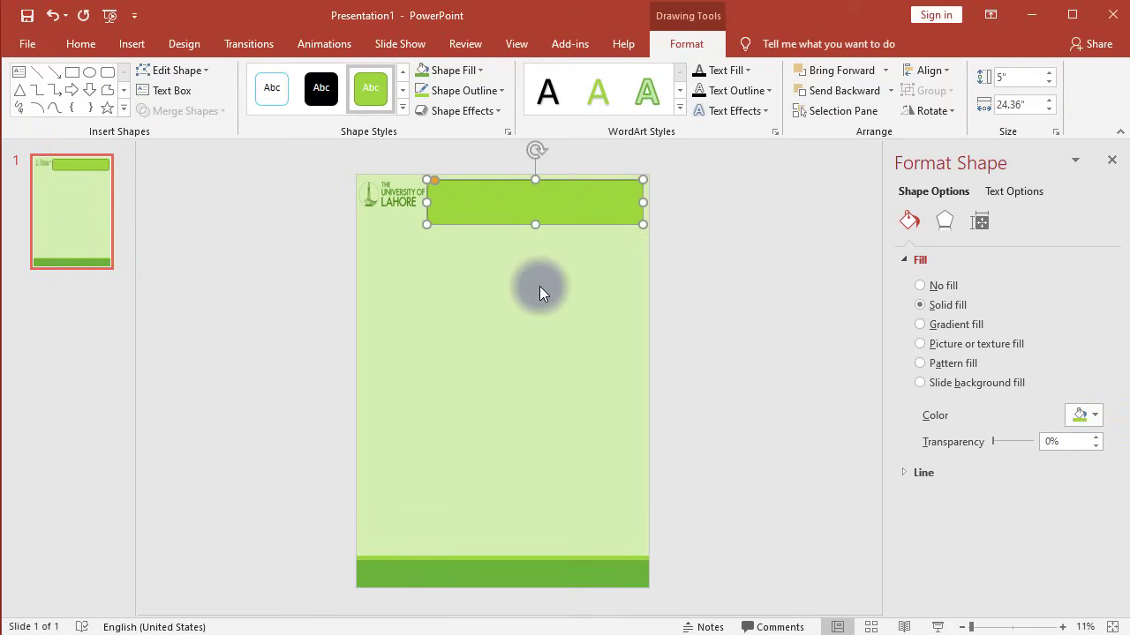
{"action": "left_click", "coordinate": [510, 272]}
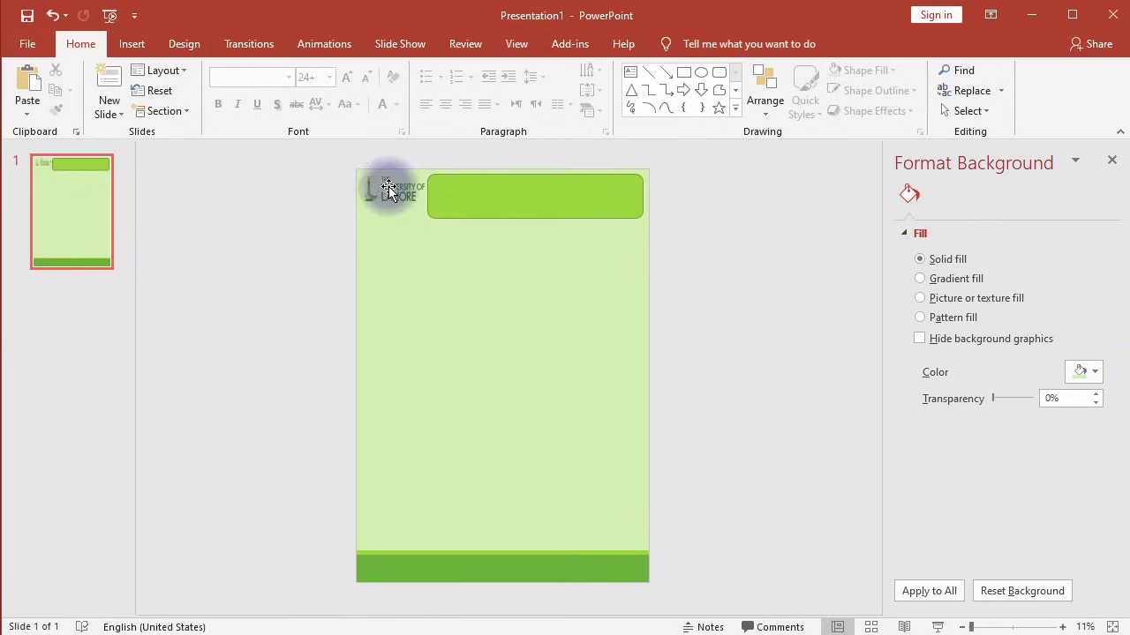
- Move the logo slightly down to align it vertically with the middle of the rounded rectangle
{"action": "mouse_move", "coordinate": [393, 183]}
{"action": "left_mouse_down"}
{"action": "mouse_move", "coordinate": [383, 200]}
{"action": "mouse_move", "coordinate": [393, 196]}
{"action": "left_mouse_up"}
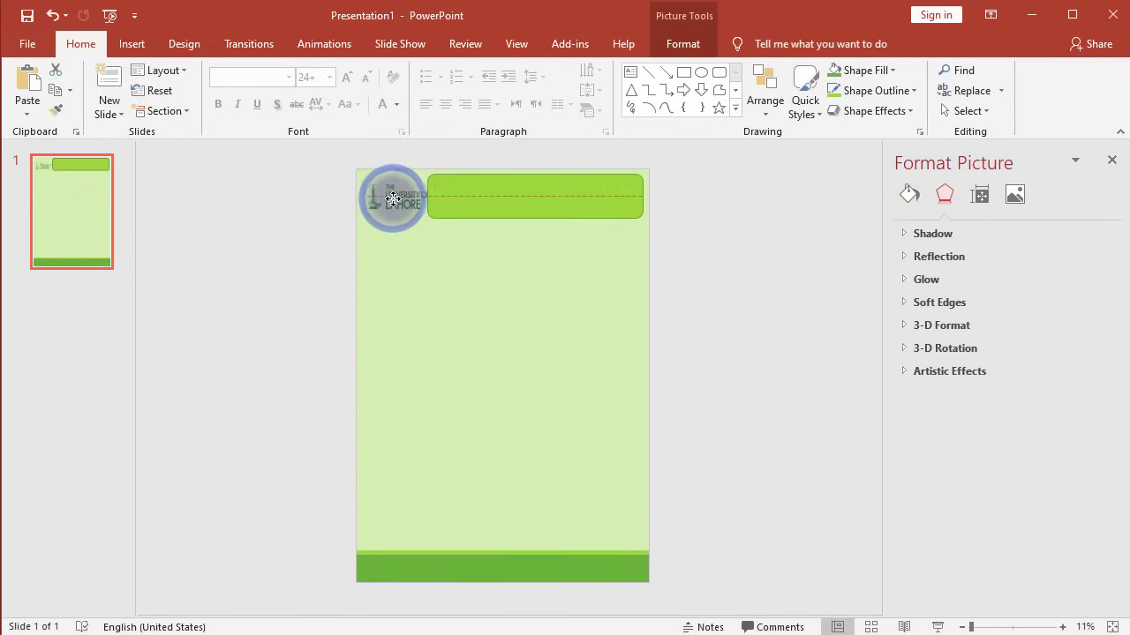
{"action": "left_click", "coordinate": [394, 221]}
- Narrow the header's rounded rectangle slightly from its left edge so that it clears the logo
{"action": "left_click", "coordinate": [447, 189]}
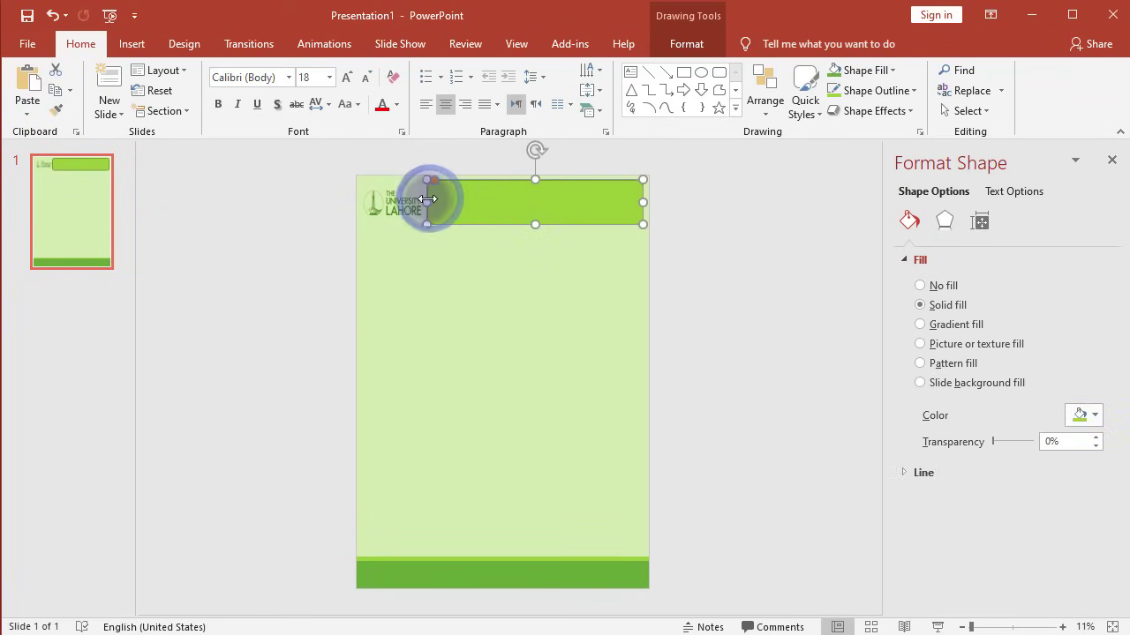
{"action": "left_click_drag", "start_coordinate": [429, 203], "coordinate": [433, 199]}
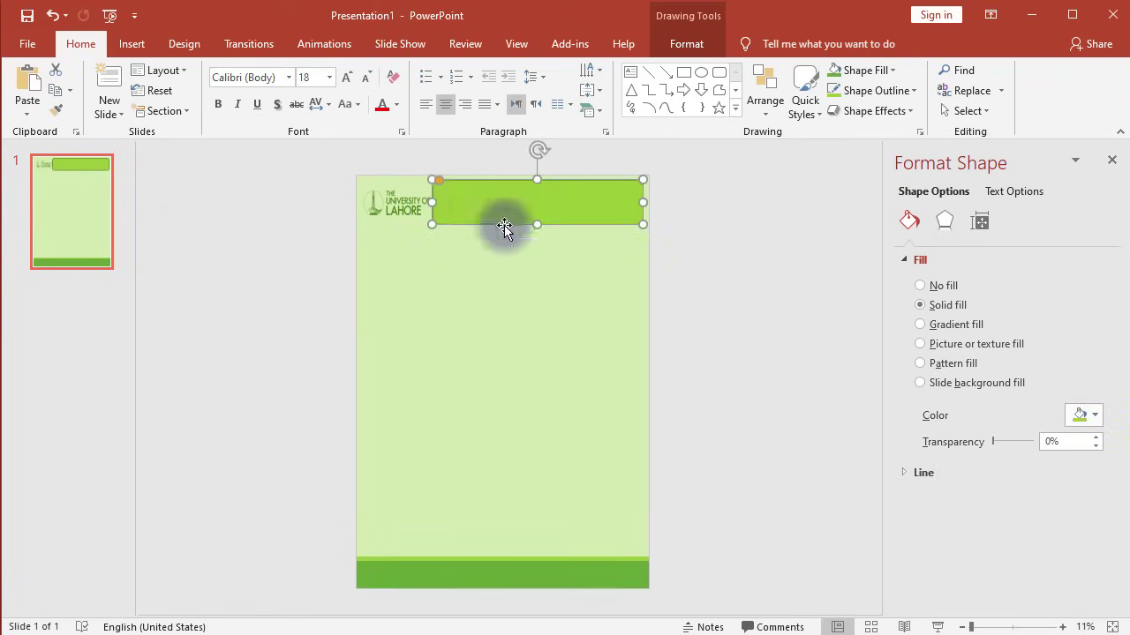
{"action": "left_click", "coordinate": [522, 305]}
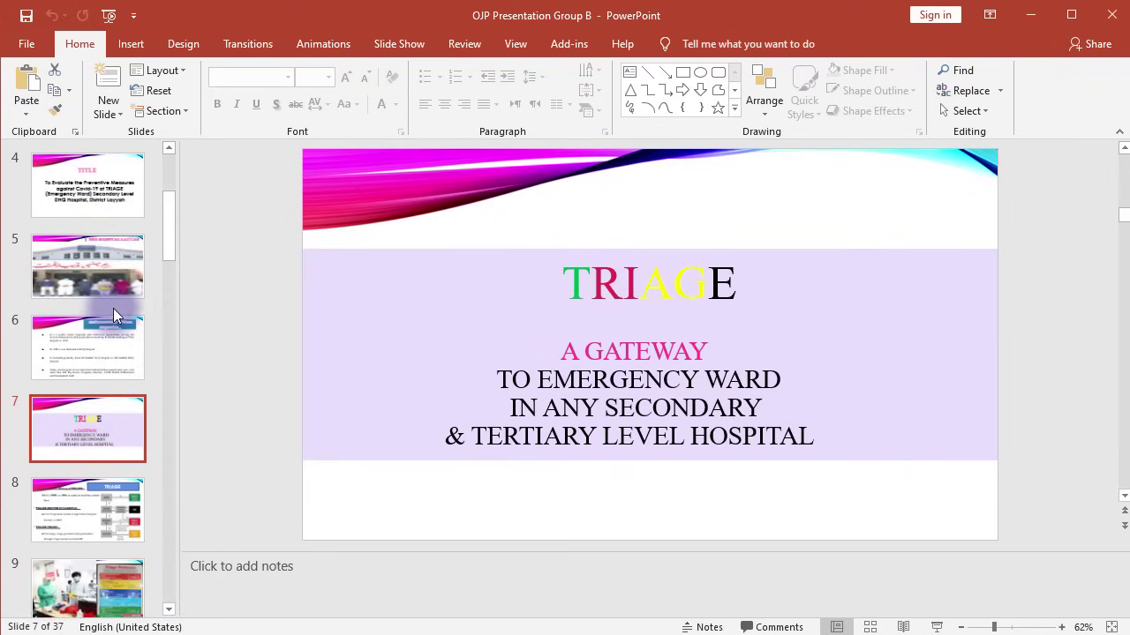
- Switch to the presentation "OJP Presentation Group B" and copy the full title text below the heading on slide 4
{"action": "scroll", "coordinate": [97, 305], "scroll_direction": "up", "scroll_amount": 2}
{"action": "left_click", "coordinate": [81, 298]}
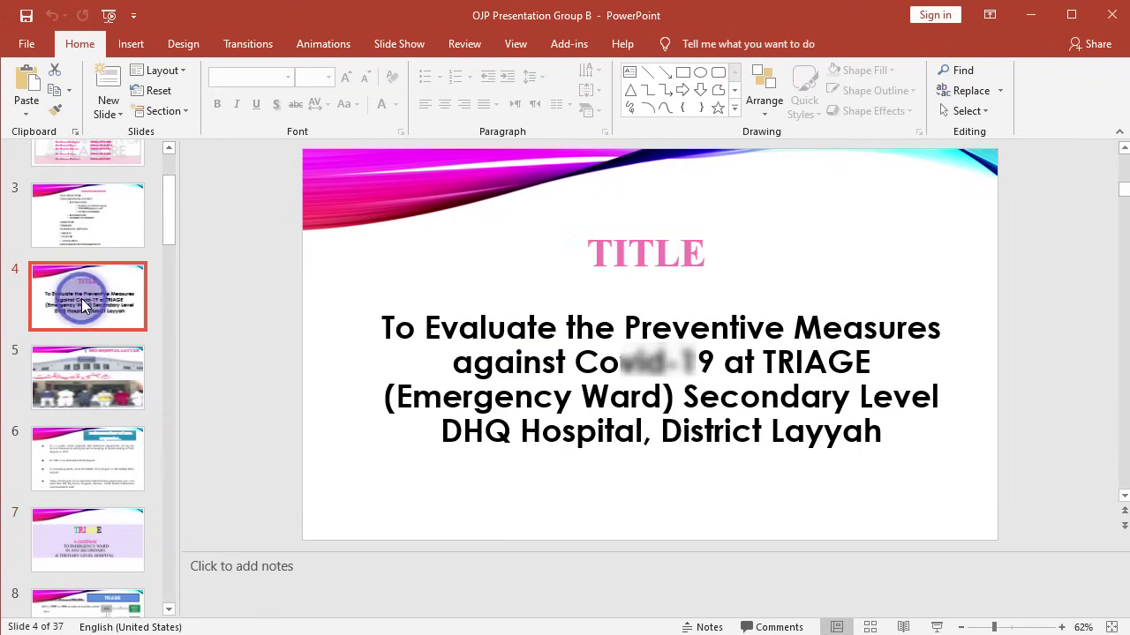
{"action": "mouse_move", "coordinate": [378, 323]}
{"action": "left_mouse_down"}
{"action": "mouse_move", "coordinate": [530, 366]}
{"action": "mouse_move", "coordinate": [893, 427]}
{"action": "left_mouse_up"}
{"action": "right_click", "coordinate": [690, 373]}
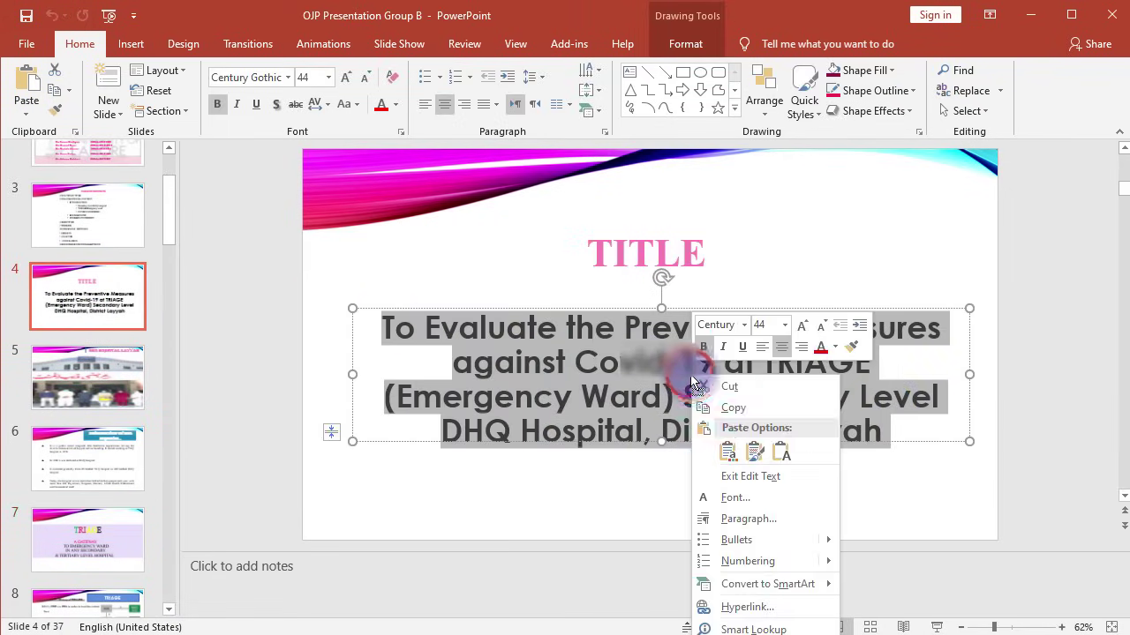
{"action": "left_click", "coordinate": [731, 407]}
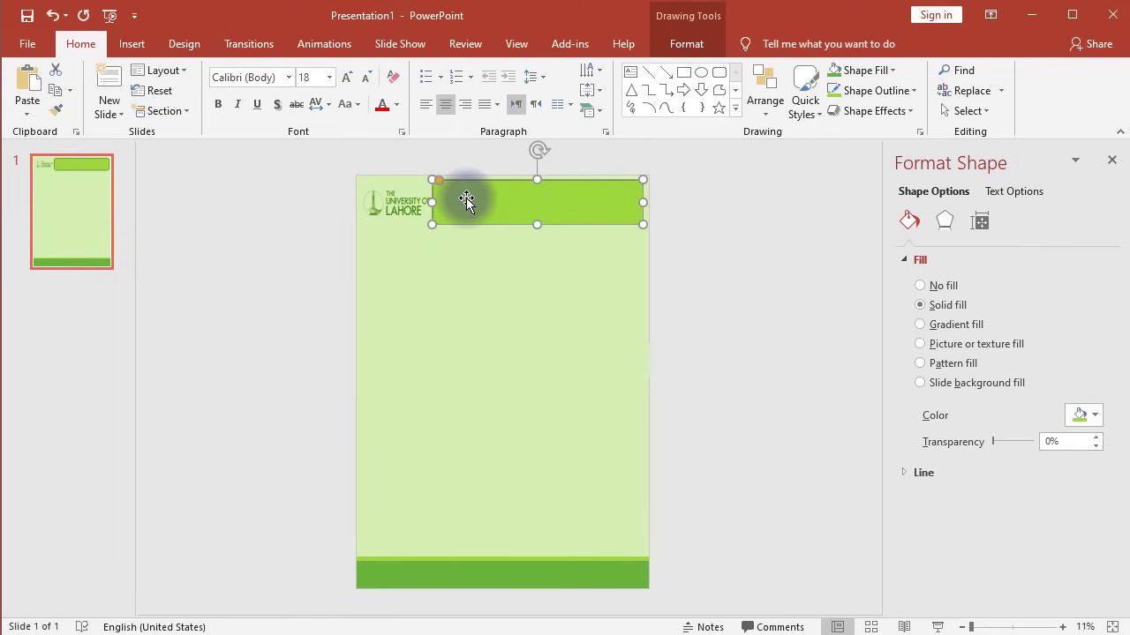
- Switch back to the poster presentation and paste the copied title into the header's rounded rectangle
{"action": "right_click", "coordinate": [463, 196]}
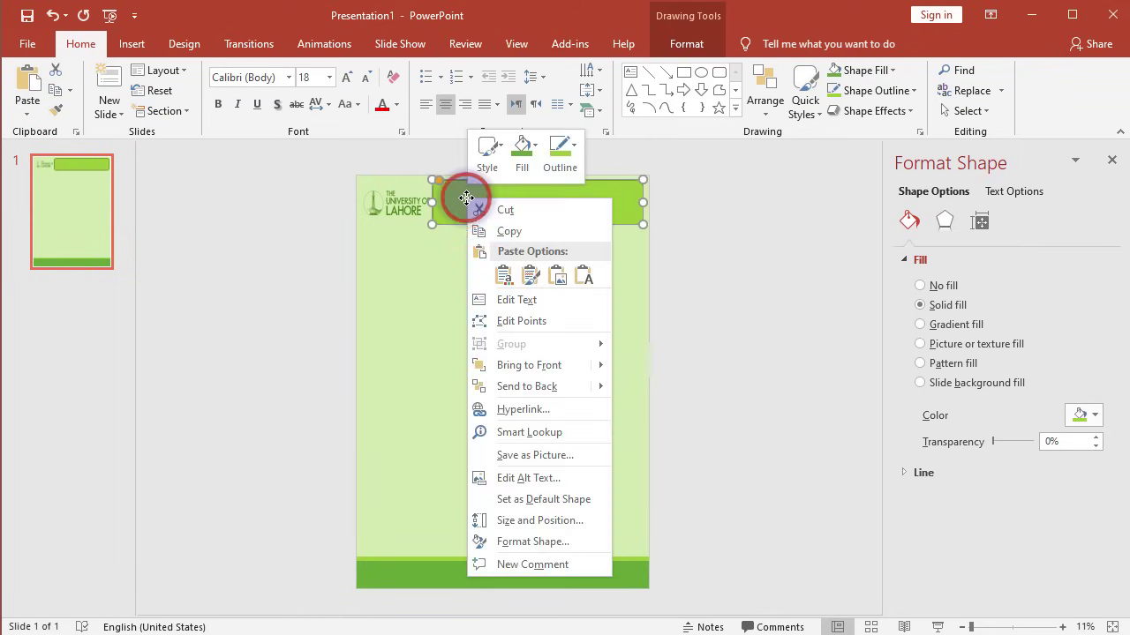
{"action": "left_click", "coordinate": [510, 301]}
{"action": "left_click", "coordinate": [479, 199]}
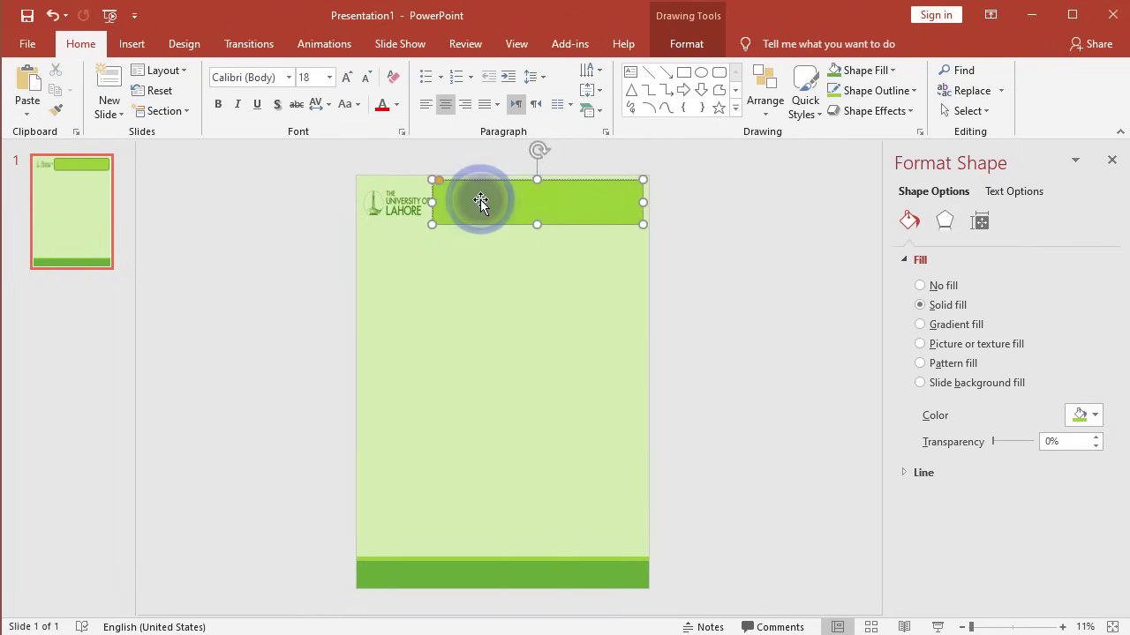
{"action": "key", "text": "ctrl+v"}
- Colour the header's title text white and fill its rounded rectangle with light blue
{"action": "triple_click", "coordinate": [512, 201]}
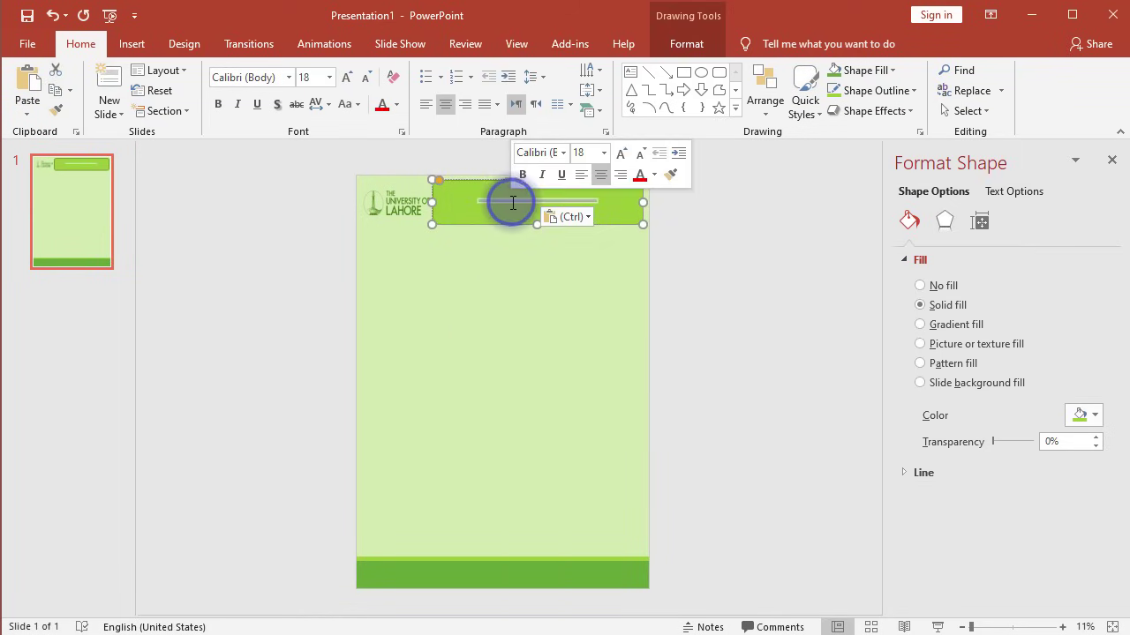
{"action": "left_click", "coordinate": [400, 110]}
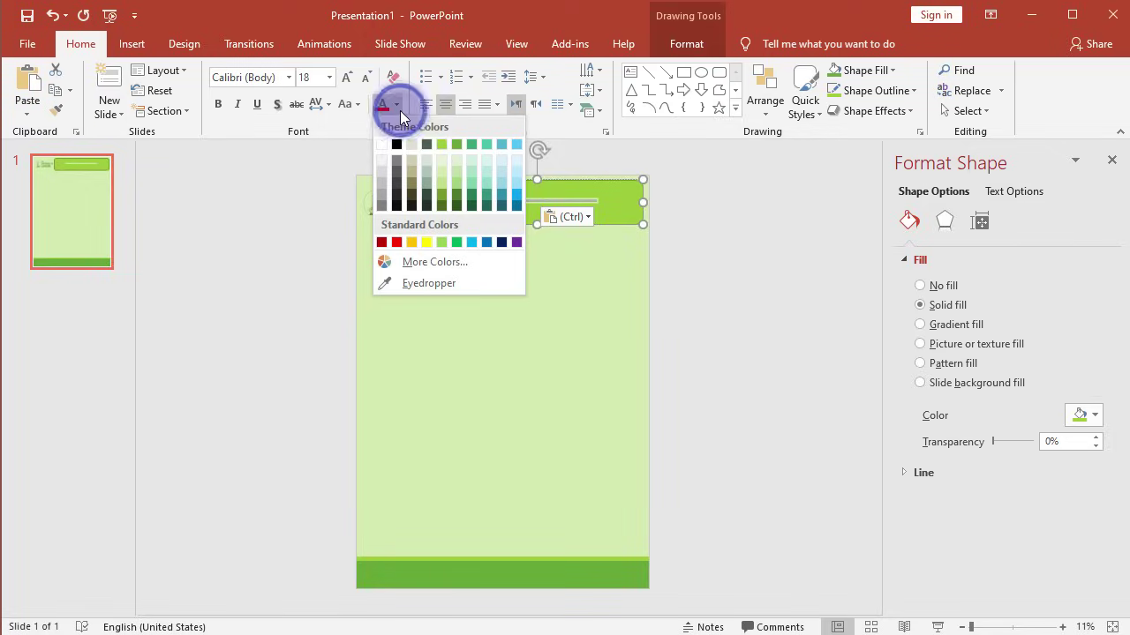
{"action": "left_click", "coordinate": [382, 145]}
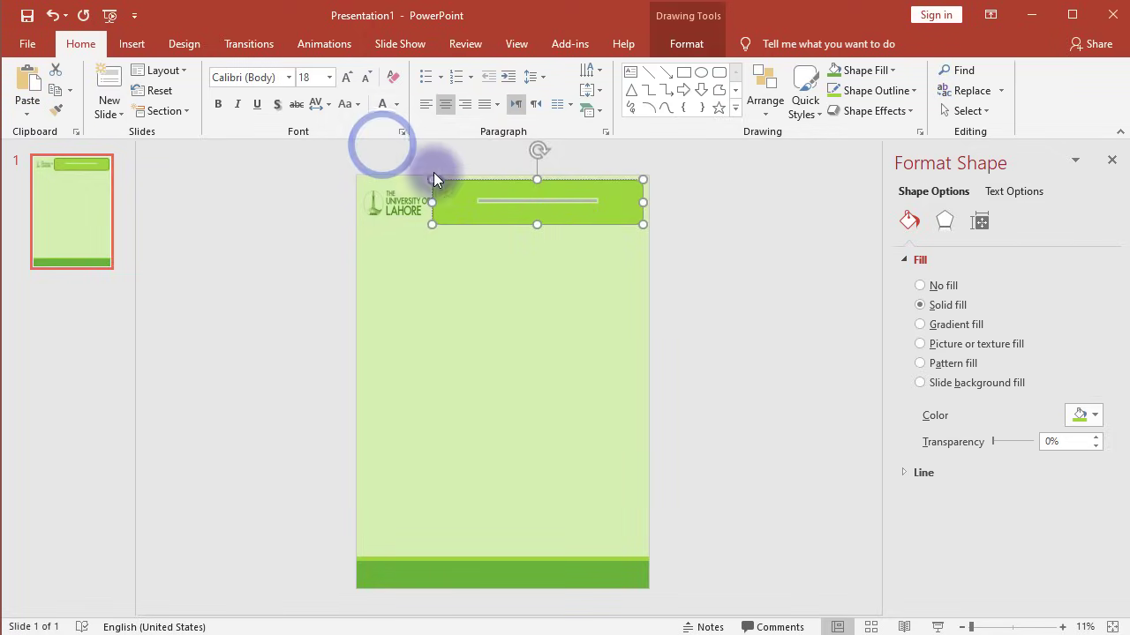
{"action": "left_click", "coordinate": [1086, 415]}
{"action": "left_click", "coordinate": [1091, 432]}
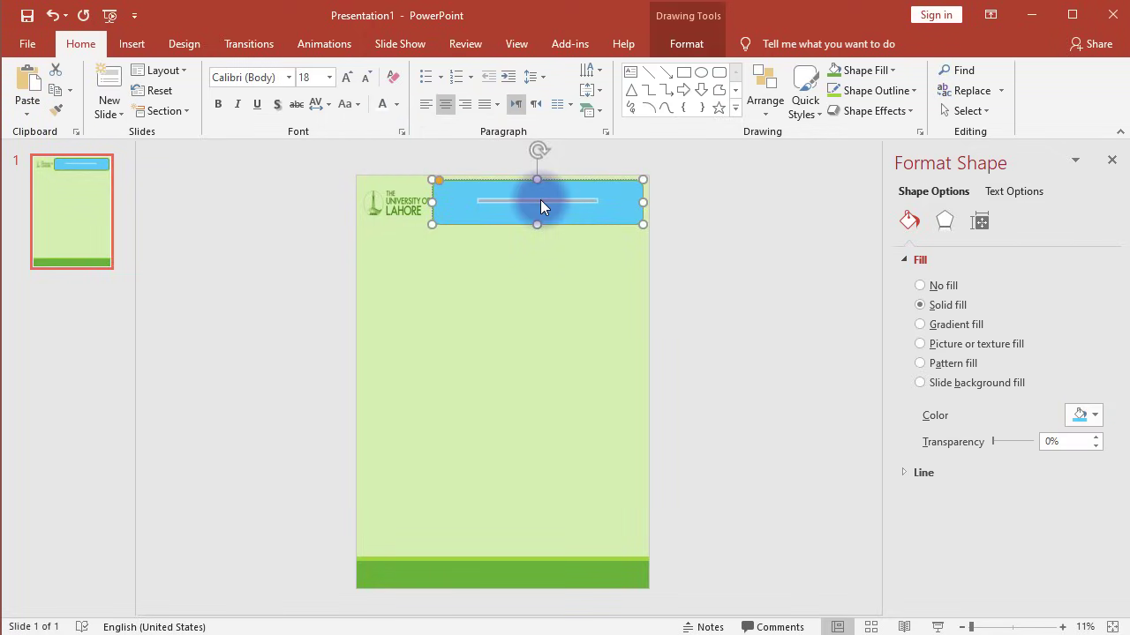
- Enlarge the header's title text to 80 pt
{"action": "key", "text": "ctrl+bracketright"}
{"action": "key", "text": "ctrl+bracketright"}
{"action": "key", "text": "ctrl+bracketright"}
{"action": "key", "text": "ctrl+bracketright"}
{"action": "key", "text": "ctrl+bracketright"}
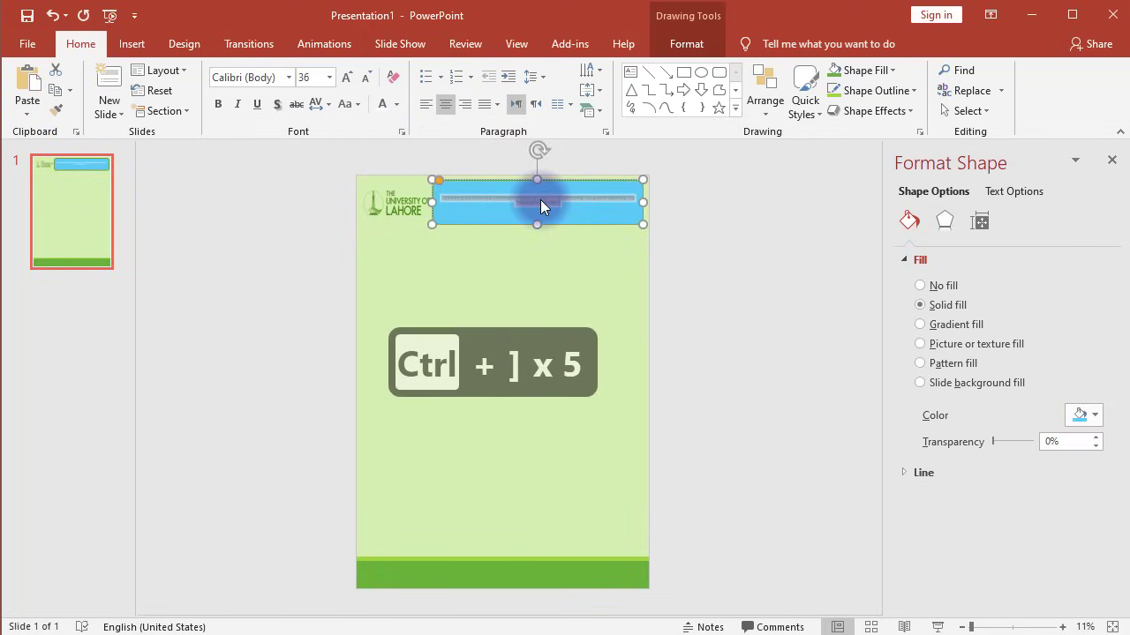
{"action": "key", "text": "ctrl+bracketright"}
{"action": "key", "text": "ctrl+bracketright"}
{"action": "key", "text": "ctrl+bracketright"}
{"action": "key", "text": "ctrl+bracketright"}
{"action": "key", "text": "ctrl+bracketright"}
{"action": "key", "text": "ctrl+bracketright"}
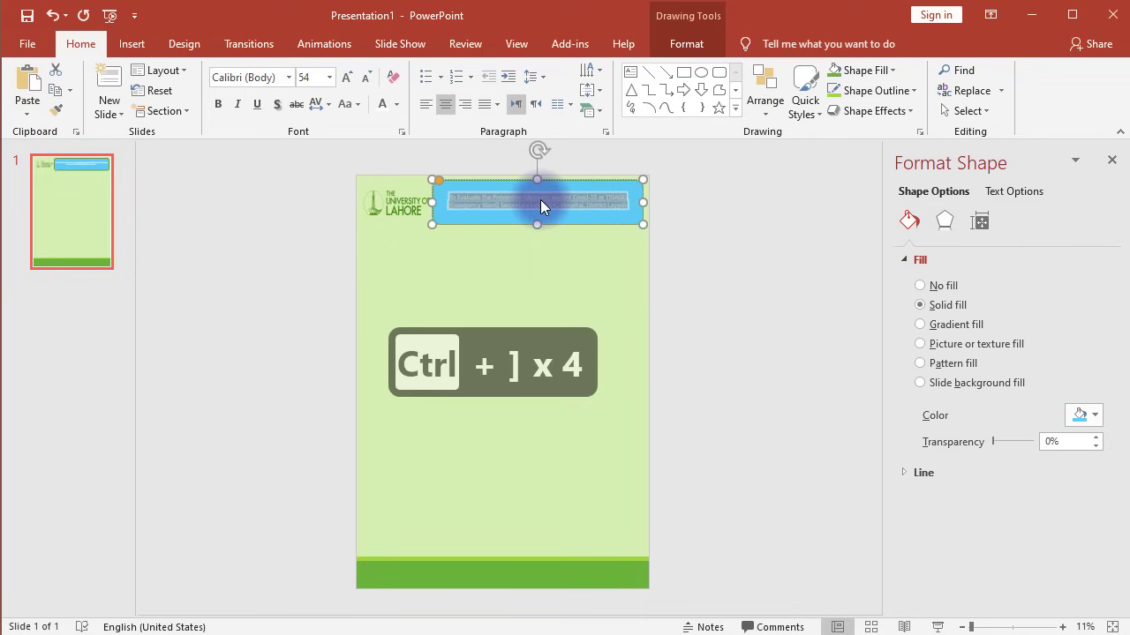
{"action": "key", "text": "ctrl+bracketright"}
{"action": "key", "text": "ctrl+bracketright"}
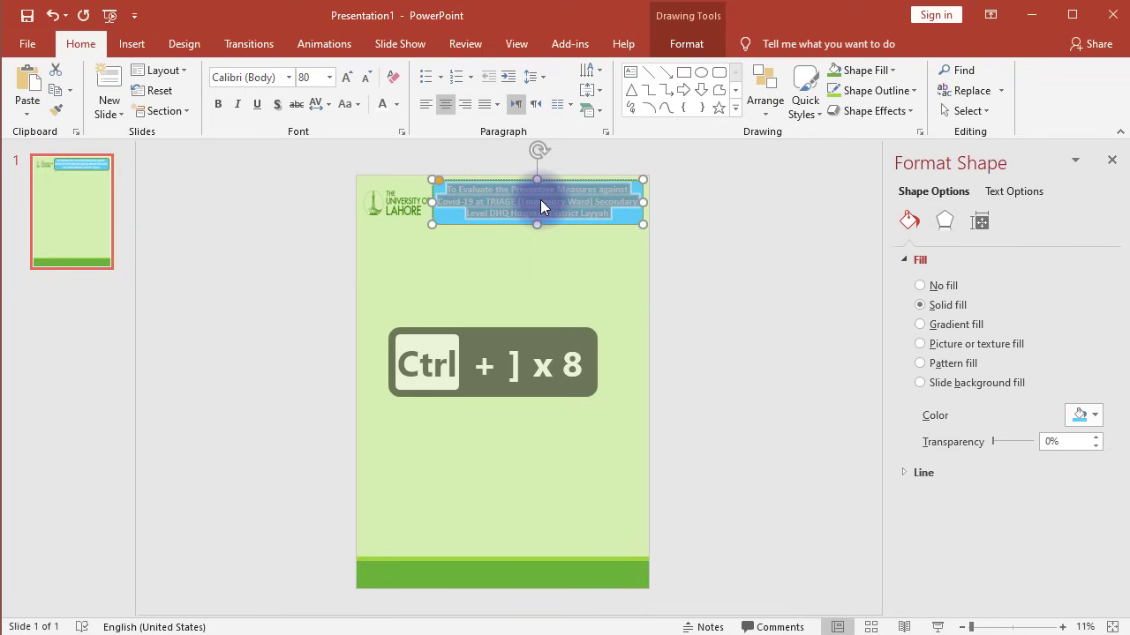
{"action": "key", "text": "ctrl+bracketright"}
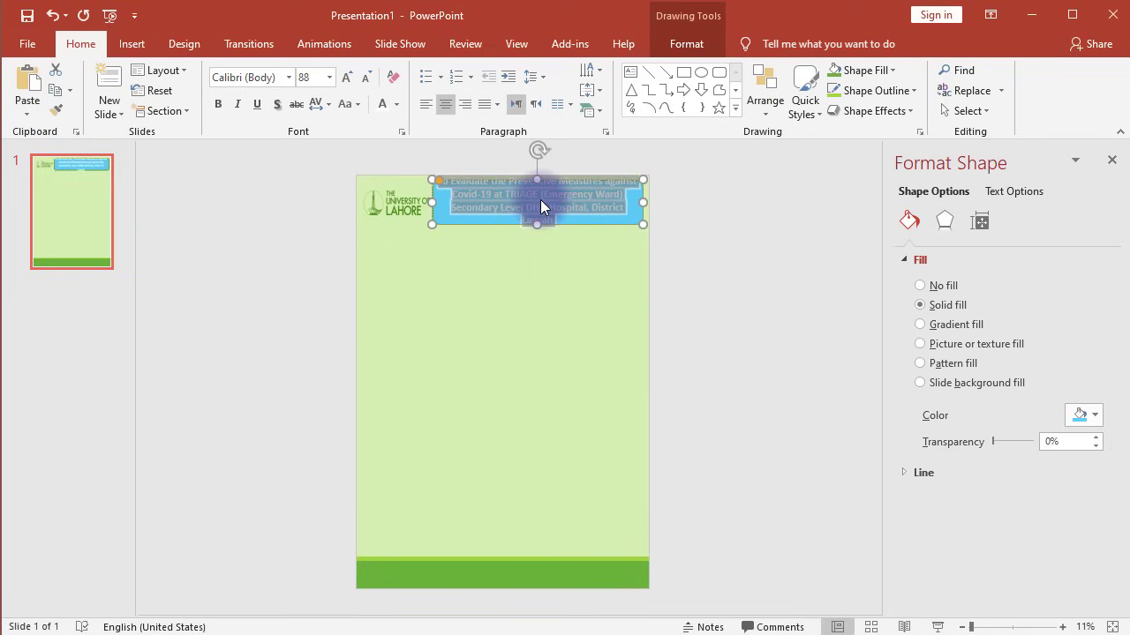
{"action": "key", "text": "ctrl+bracketleft"}
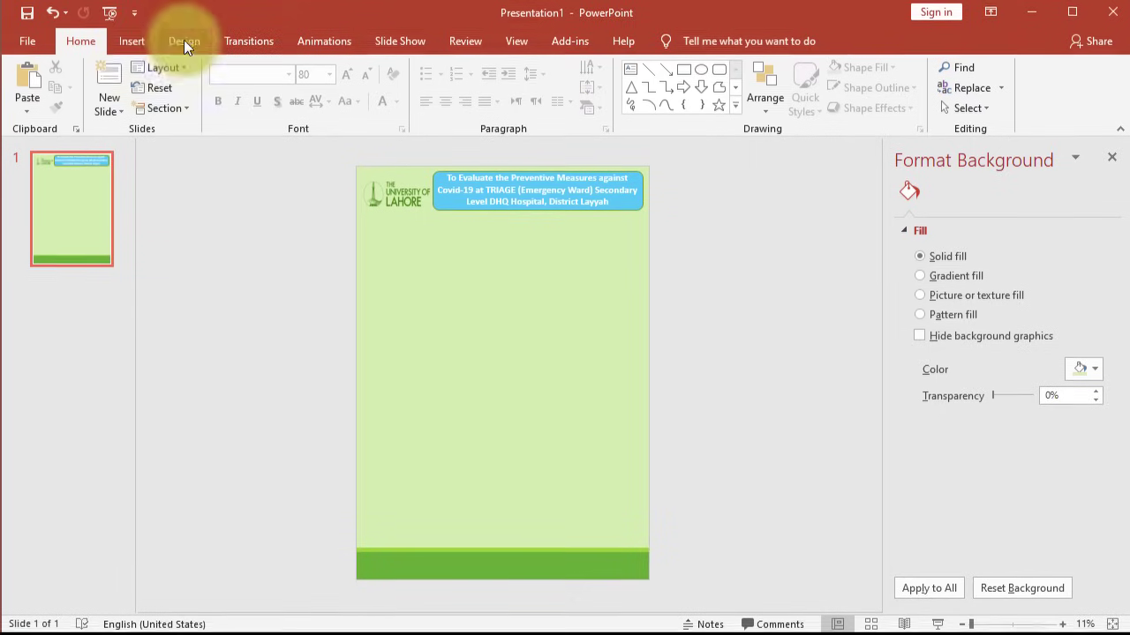
- Draw a rounded rectangle about 6.9" high and 13.38" wide just below the logo as a content box
{"action": "left_click", "coordinate": [132, 41]}
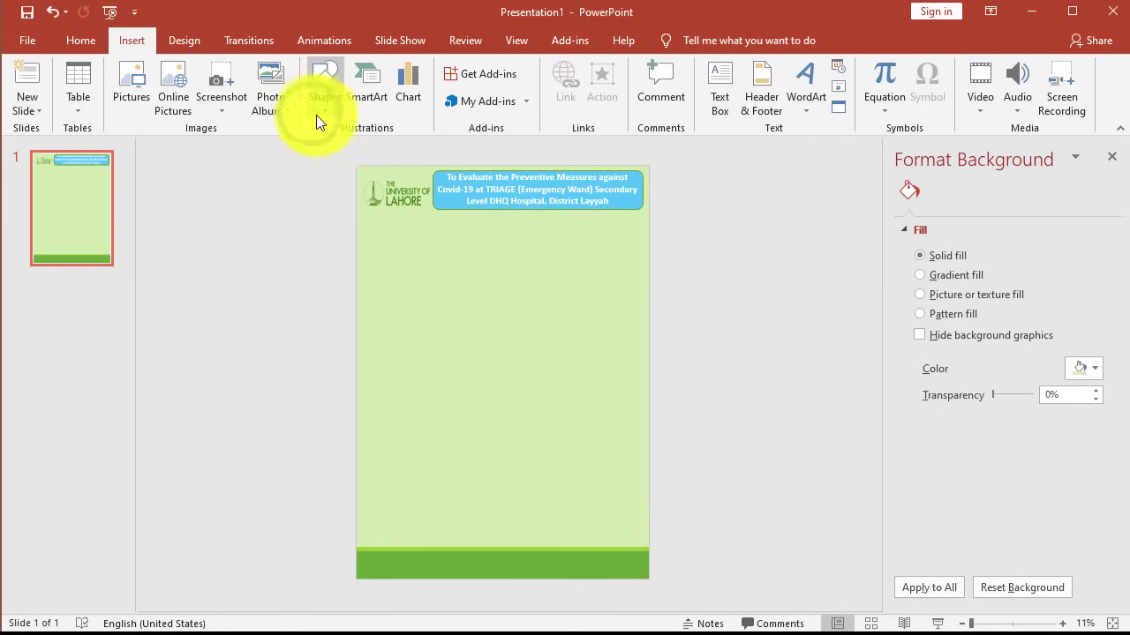
{"action": "left_click", "coordinate": [325, 106]}
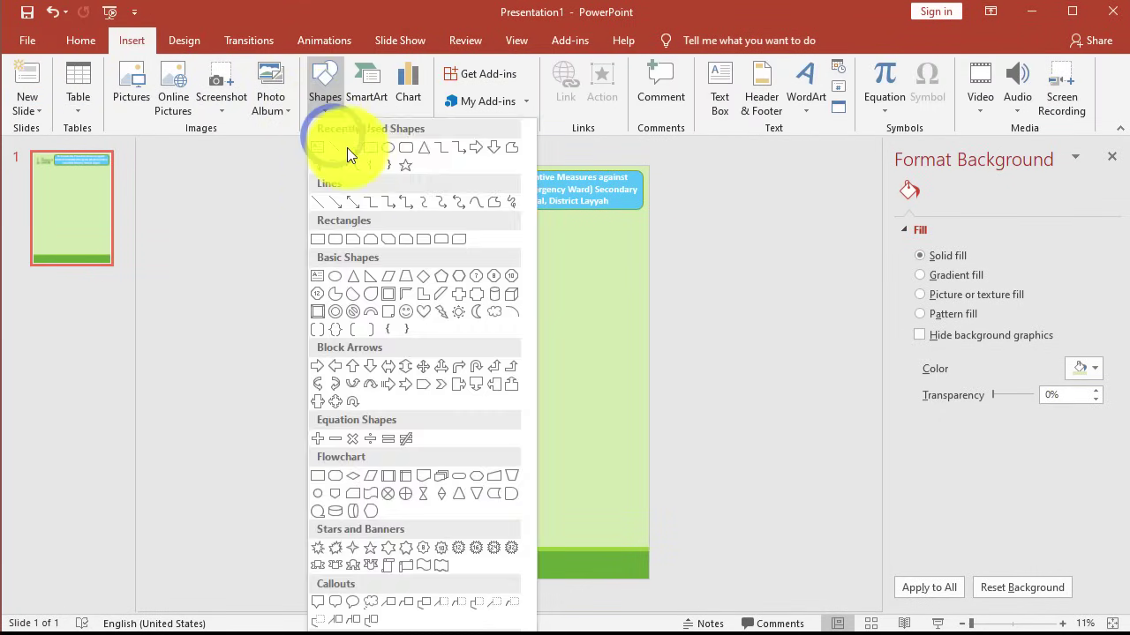
{"action": "left_click", "coordinate": [405, 146]}
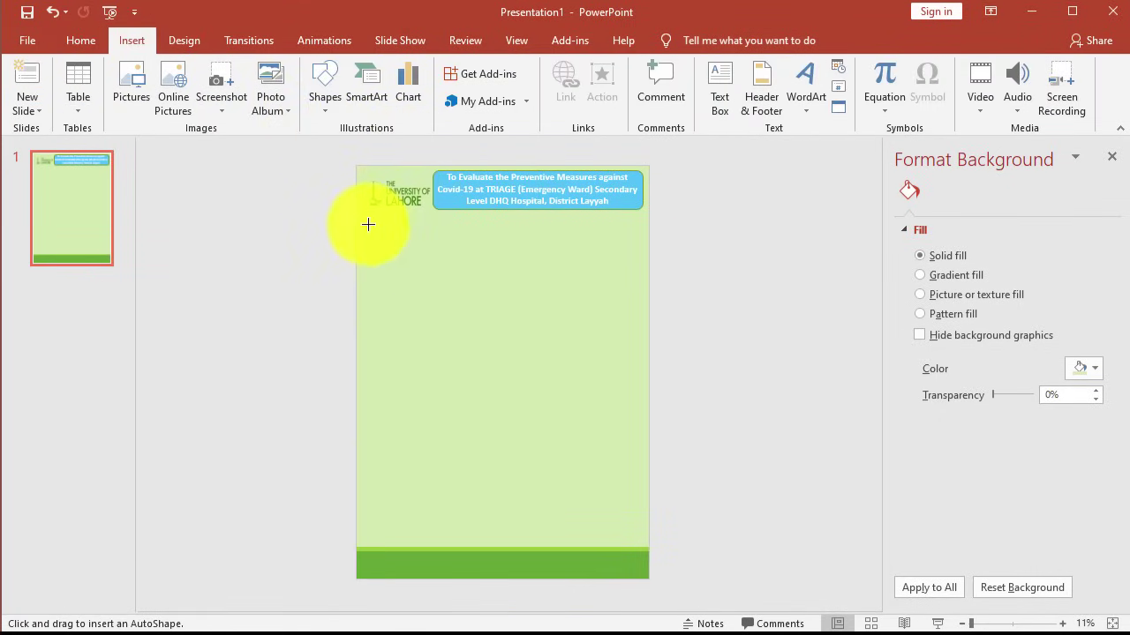
{"action": "left_click_drag", "start_coordinate": [394, 259], "coordinate": [479, 286]}
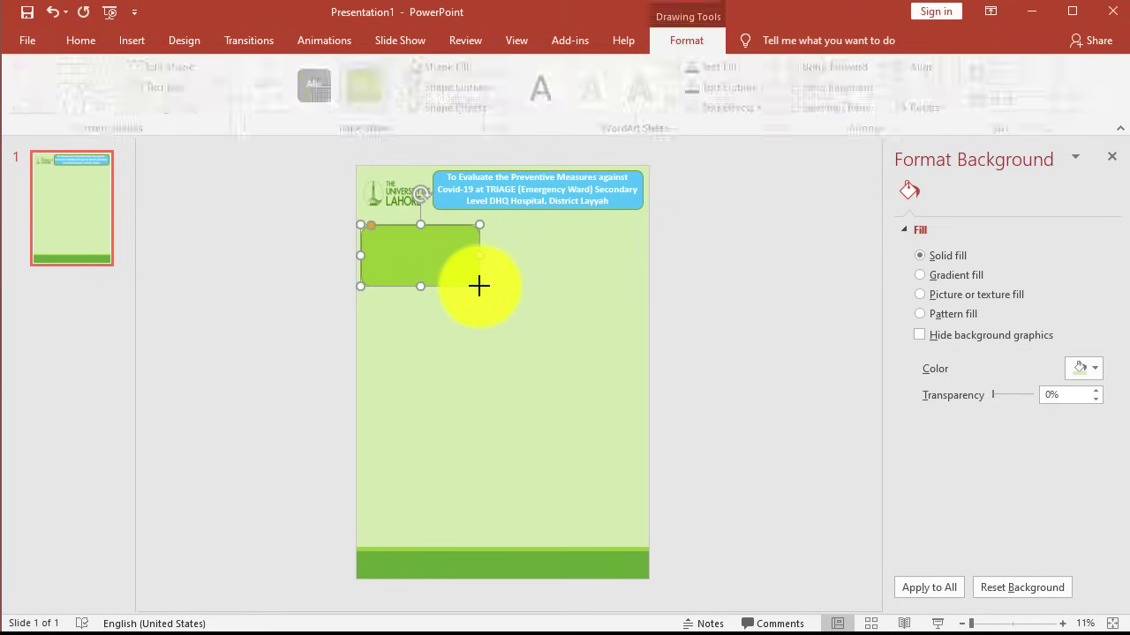
- Fill the new content box below the logo with a light pink from the standard colours
{"action": "left_click", "coordinate": [1094, 413]}
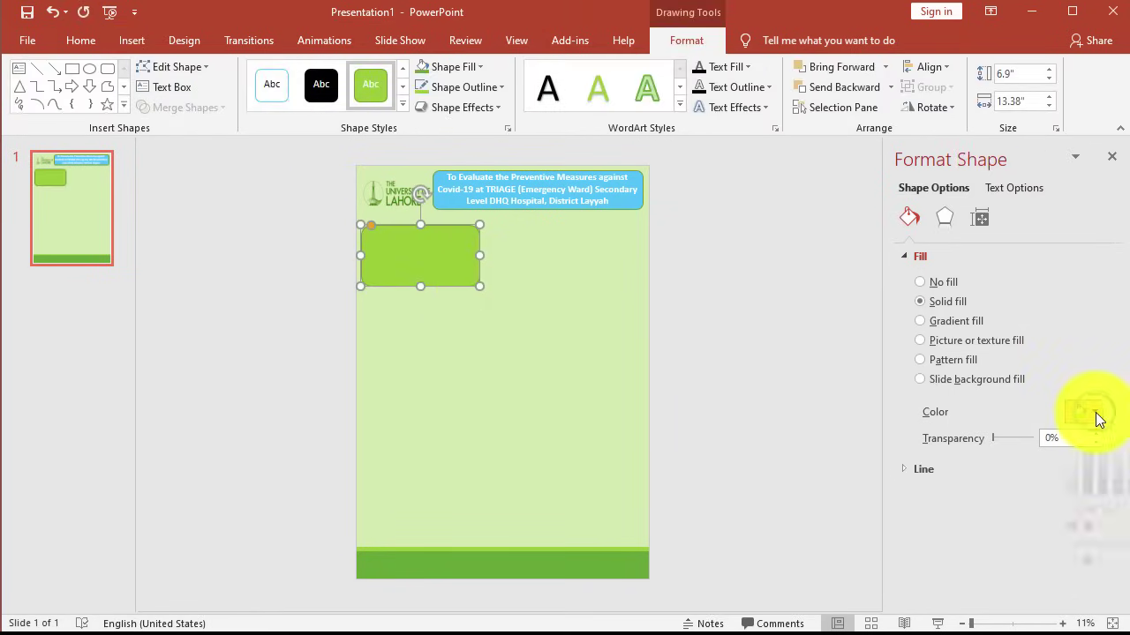
{"action": "left_click", "coordinate": [533, 272]}
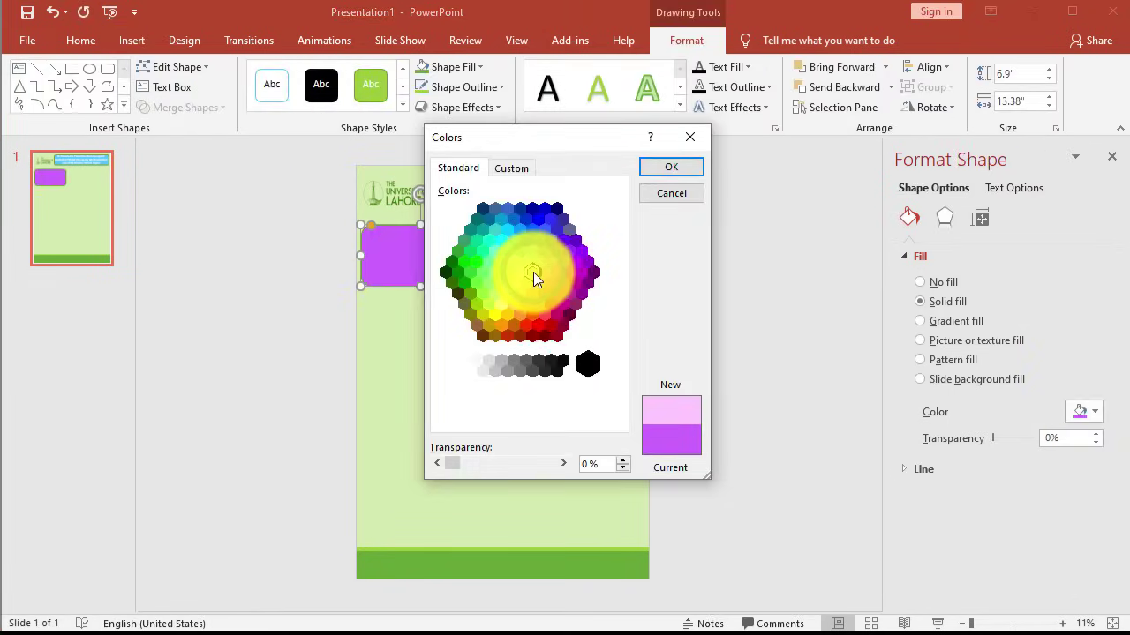
{"action": "left_click", "coordinate": [660, 172]}
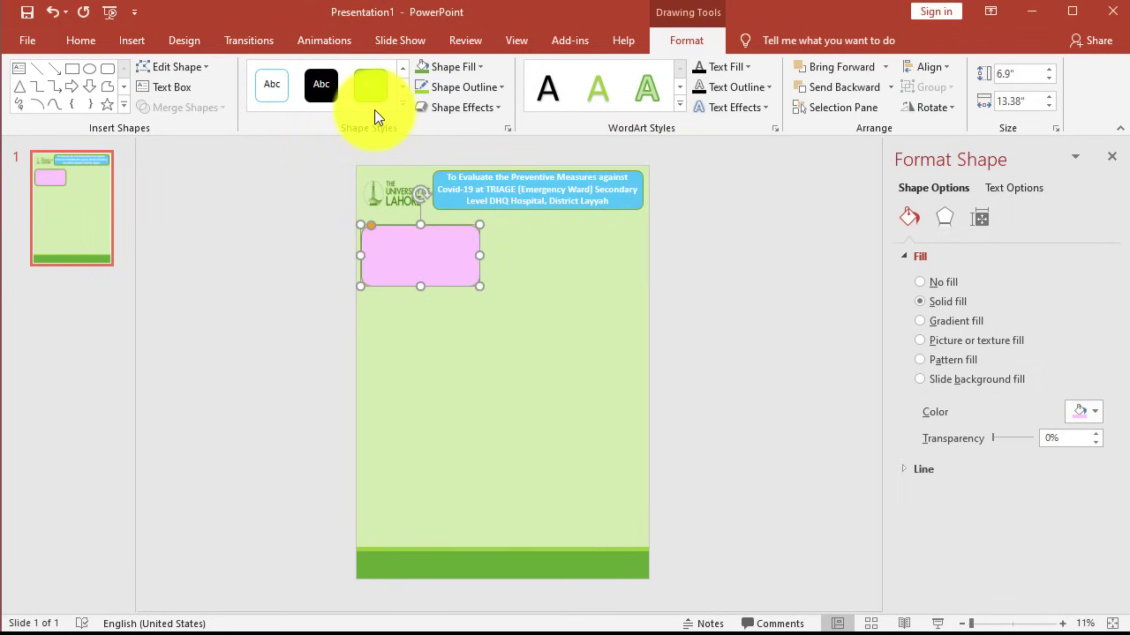
- Draw a rounded rectangle about 3.08" high and 10.4" wide over the pink box's upper edge and fill it with purple
{"action": "left_click", "coordinate": [134, 41]}
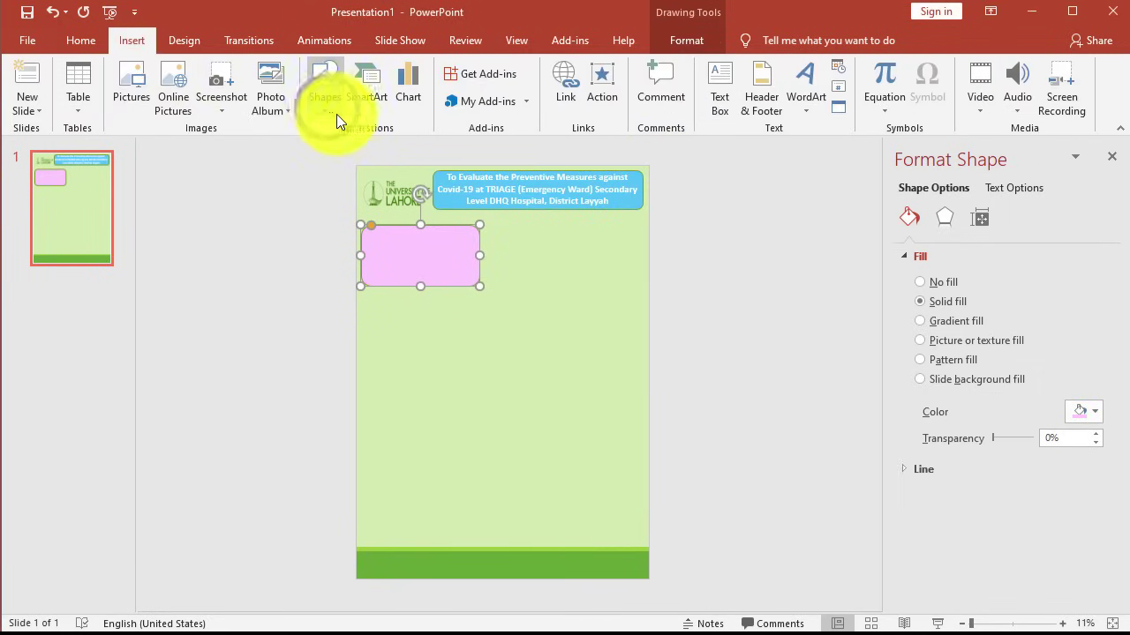
{"action": "left_click", "coordinate": [329, 112]}
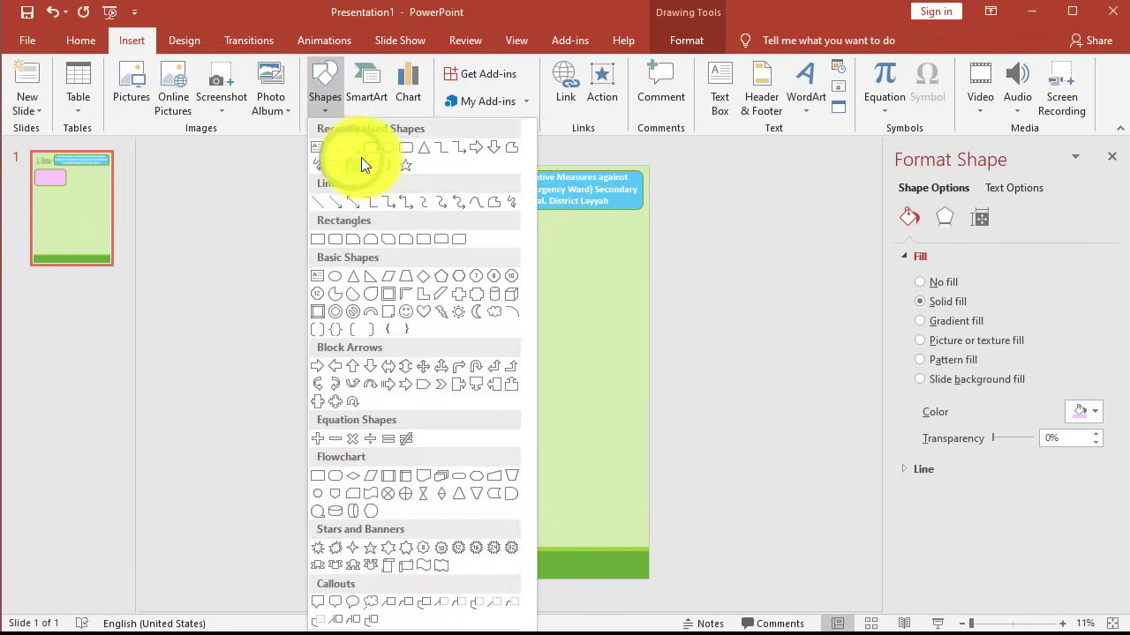
{"action": "left_click", "coordinate": [409, 151]}
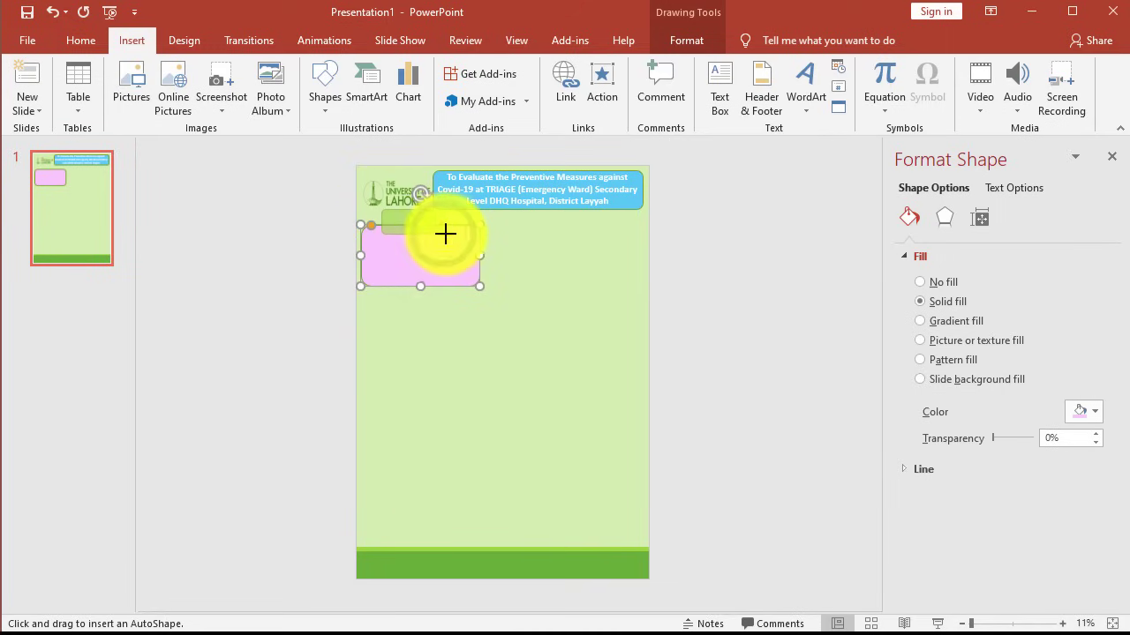
{"action": "mouse_move", "coordinate": [454, 235]}
{"action": "left_mouse_down"}
{"action": "mouse_move", "coordinate": [406, 223]}
{"action": "mouse_move", "coordinate": [466, 226]}
{"action": "left_mouse_up"}
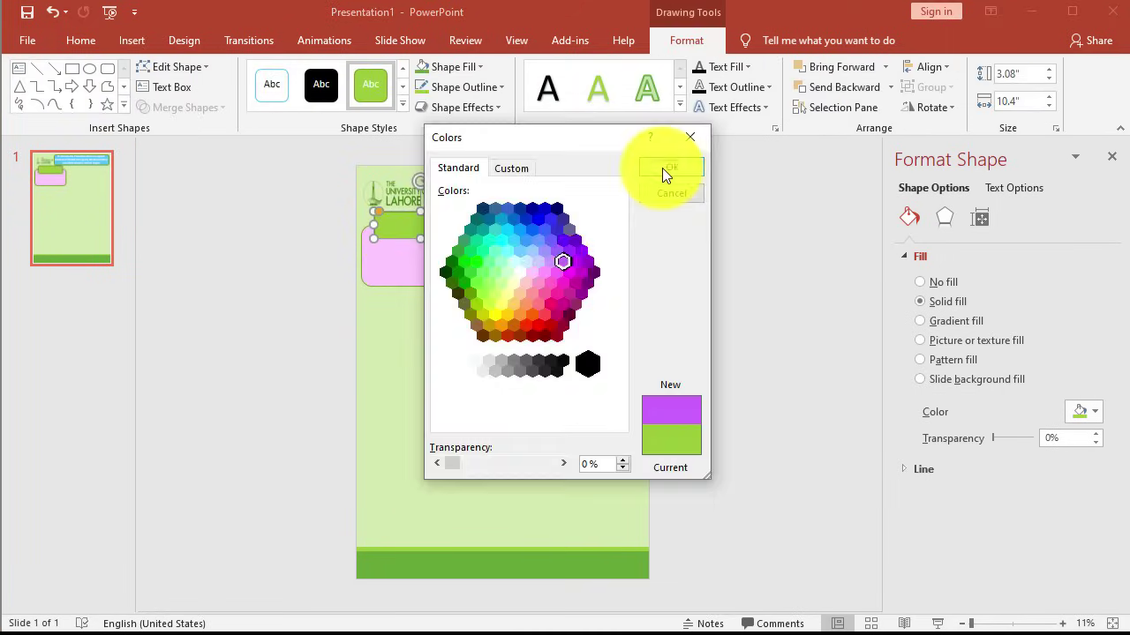
{"action": "left_click", "coordinate": [662, 168]}
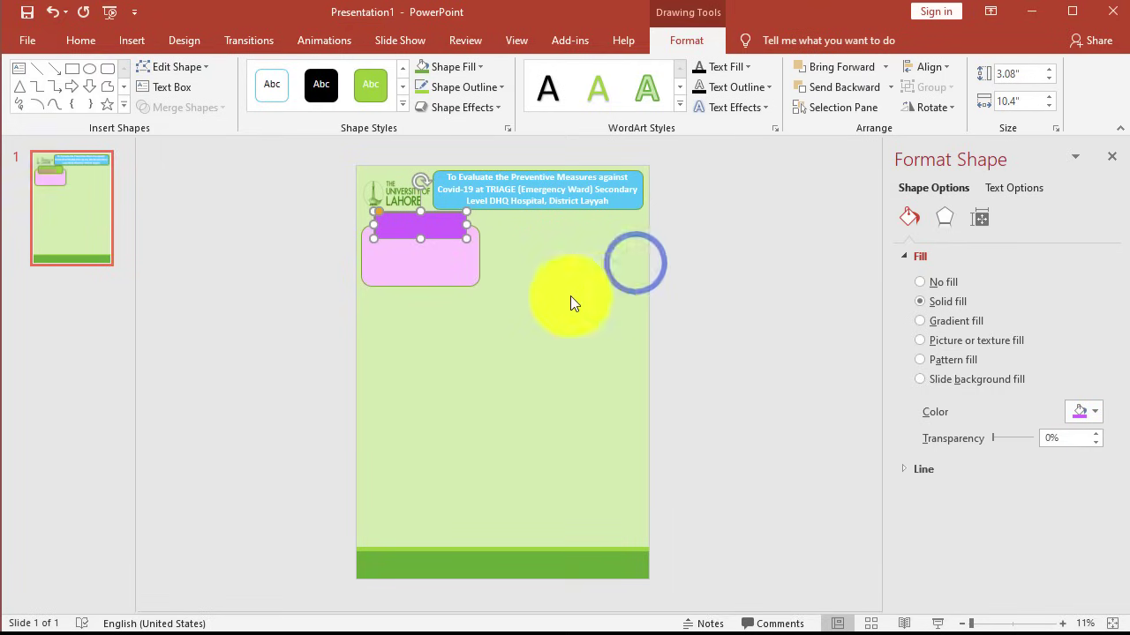
- Select the pink content box together with its purple heading box and copy both
{"action": "left_click", "coordinate": [455, 353]}
{"action": "left_click_drag", "start_coordinate": [504, 313], "coordinate": [358, 217]}
{"action": "left_click", "coordinate": [401, 247]}
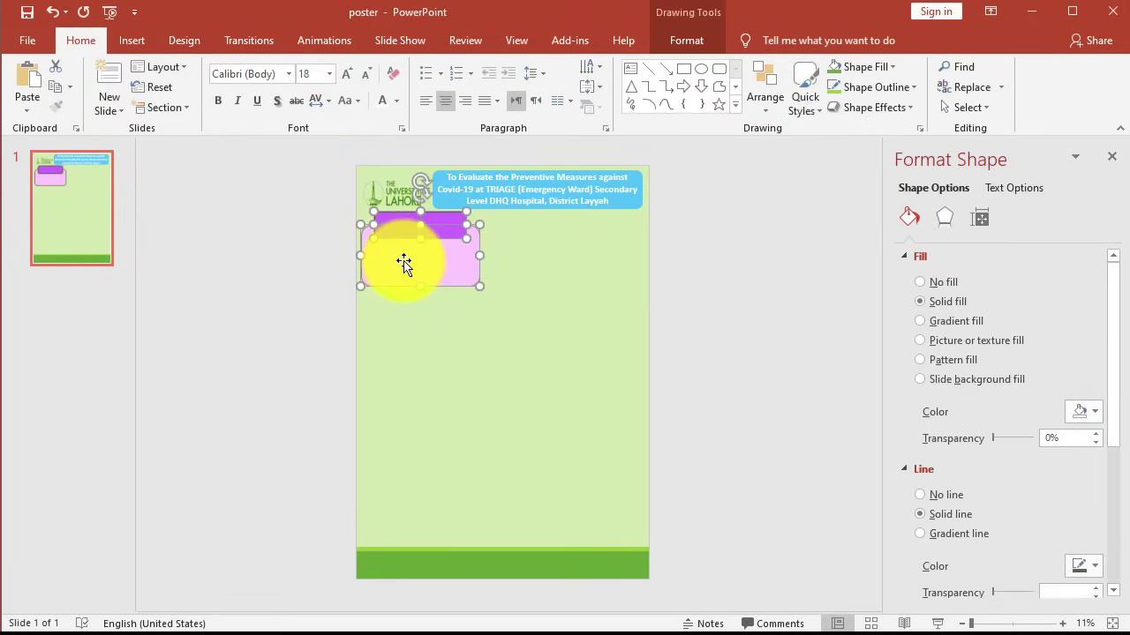
{"action": "right_click", "coordinate": [403, 261]}
{"action": "left_click", "coordinate": [445, 294]}
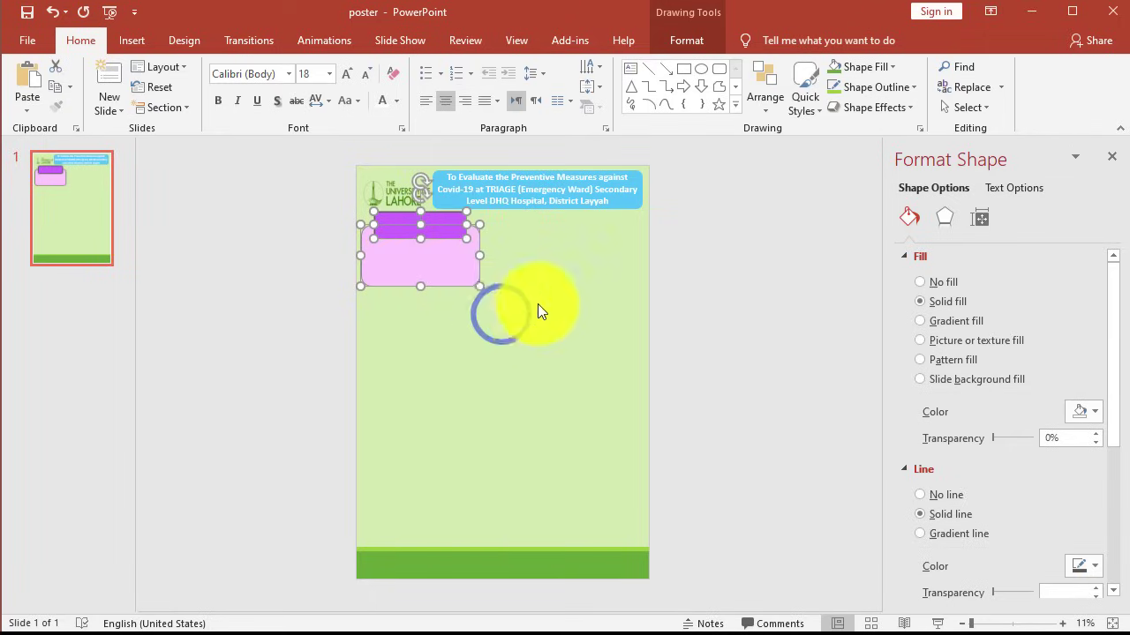
- Paste the copied boxes using the destination theme and place them in the slide's right column, level with the originals
{"action": "left_click", "coordinate": [537, 303]}
{"action": "right_click", "coordinate": [552, 278]}
{"action": "left_click", "coordinate": [585, 314]}
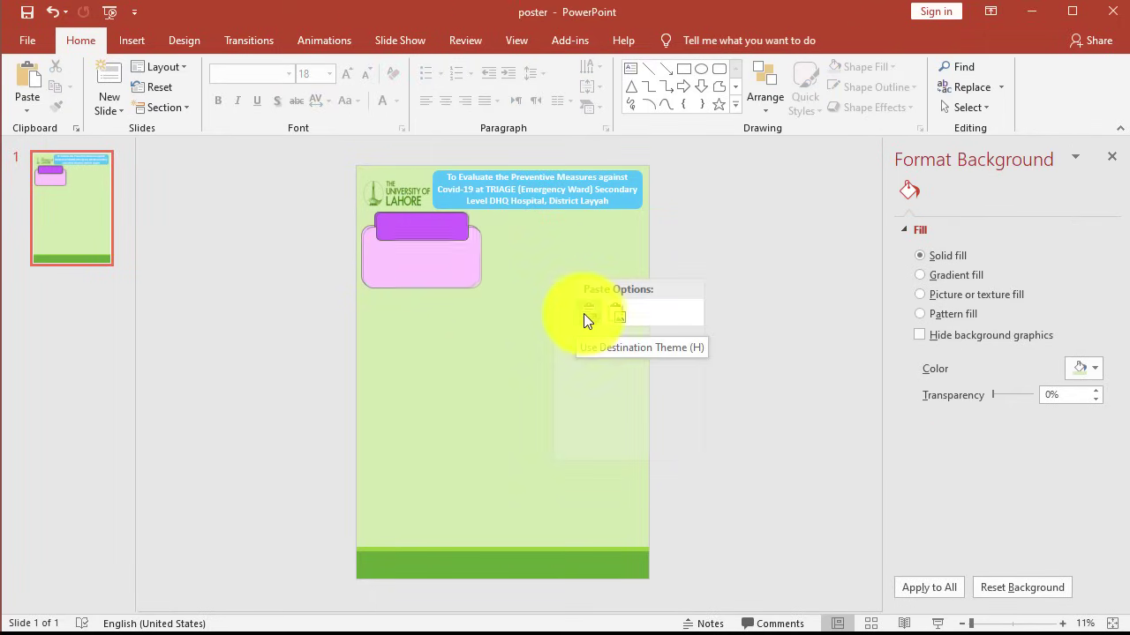
{"action": "left_click", "coordinate": [614, 315]}
{"action": "left_click", "coordinate": [583, 315]}
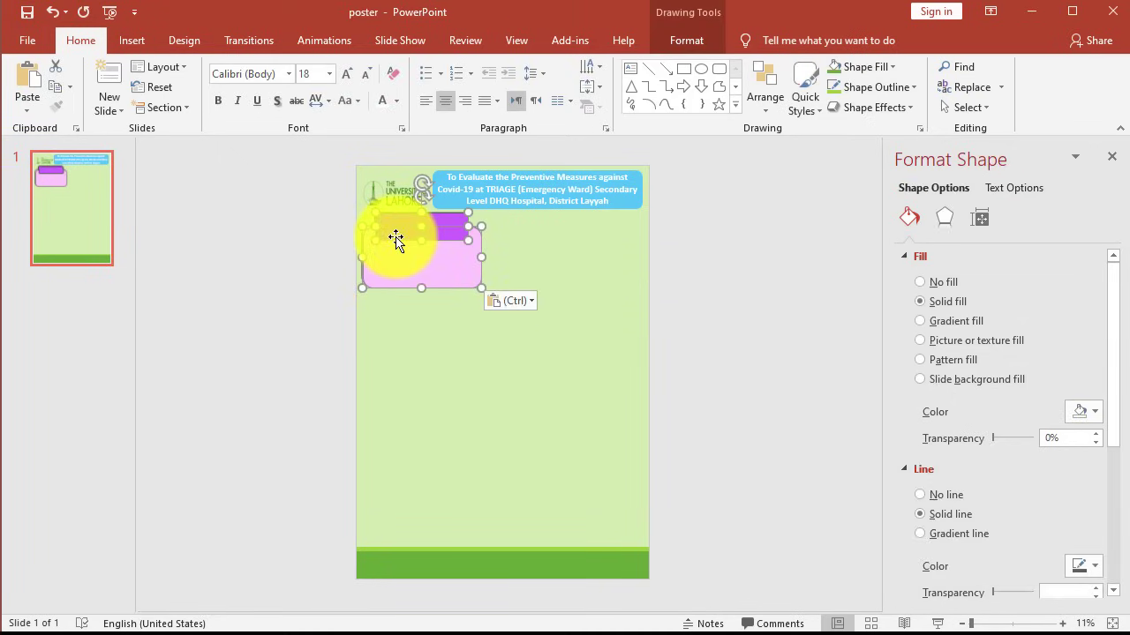
{"action": "left_click_drag", "start_coordinate": [400, 237], "coordinate": [554, 236]}
- Paste two more copies of the boxes and stack them below the first set in the slide's left column
{"action": "left_click", "coordinate": [596, 408]}
{"action": "key", "text": "ctrl+v"}
{"action": "left_click_drag", "start_coordinate": [416, 227], "coordinate": [418, 314]}
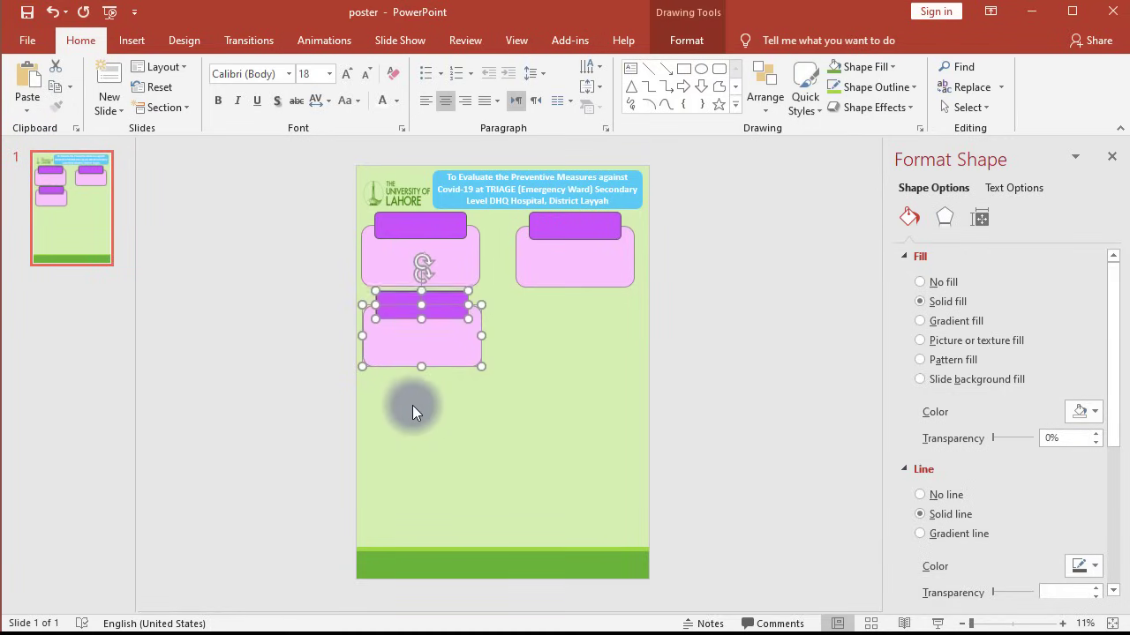
{"action": "left_click", "coordinate": [412, 405]}
{"action": "key", "text": "ctrl+v"}
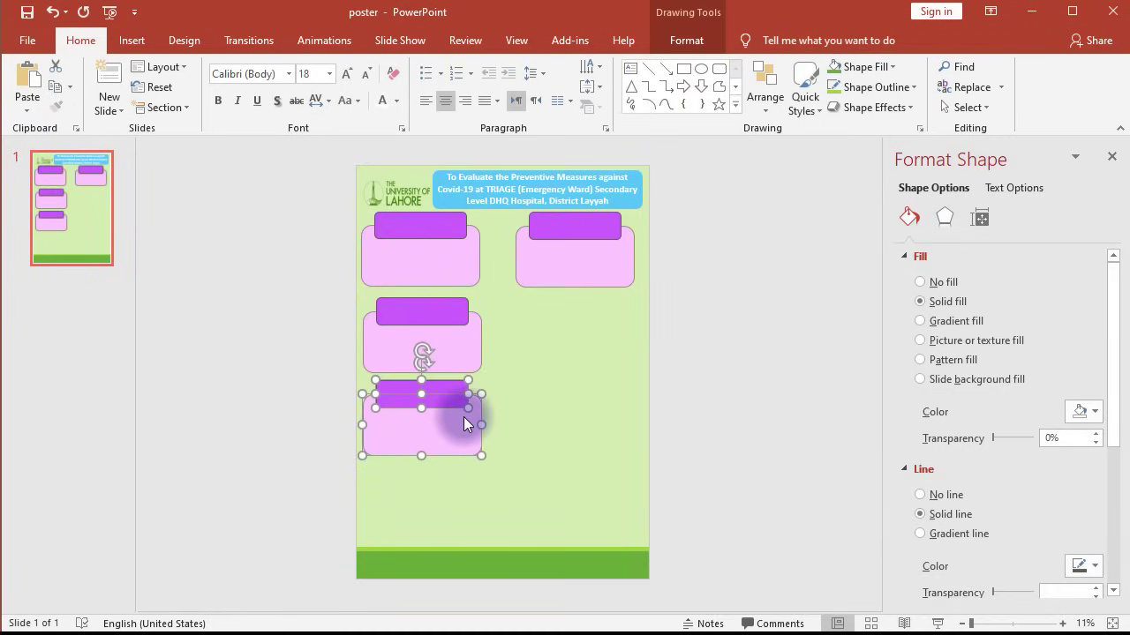
- Paste two more copies of the boxes and place them as the second and third sets in the slide's right column
{"action": "key", "text": "ctrl+v"}
{"action": "left_click_drag", "start_coordinate": [421, 274], "coordinate": [575, 345]}
{"action": "left_click", "coordinate": [494, 484]}
{"action": "key", "text": "ctrl+v"}
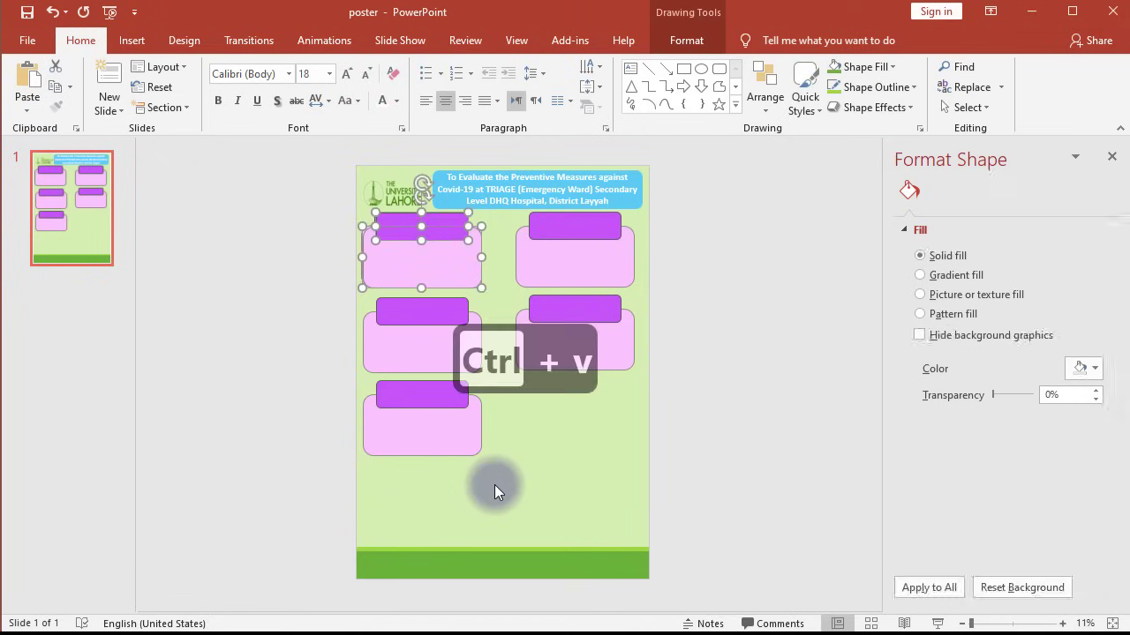
{"action": "left_click_drag", "start_coordinate": [421, 274], "coordinate": [422, 436]}
{"action": "key", "text": "Right"}
{"action": "key", "text": "Right"}
{"action": "key", "text": "Right"}
{"action": "key", "text": "Right"}
{"action": "key", "text": "Right"}
{"action": "key", "text": "Right"}
{"action": "key", "text": "Right"}
{"action": "key", "text": "Right"}
{"action": "key", "text": "Right"}
{"action": "key", "text": "Right"}
- Paste one more copy of the boxes and place it as the fourth set in the left column, above the green footer
{"action": "left_click", "coordinate": [470, 490]}
{"action": "key", "text": "ctrl+v"}
{"action": "key", "text": "Down"}
{"action": "key", "text": "Down"}
{"action": "key", "text": "Down"}
{"action": "key", "text": "Down"}
{"action": "key", "text": "Down"}
{"action": "key", "text": "Down"}
{"action": "key", "text": "Down"}
{"action": "key", "text": "Down"}
{"action": "key", "text": "Down"}
{"action": "key", "text": "Down"}
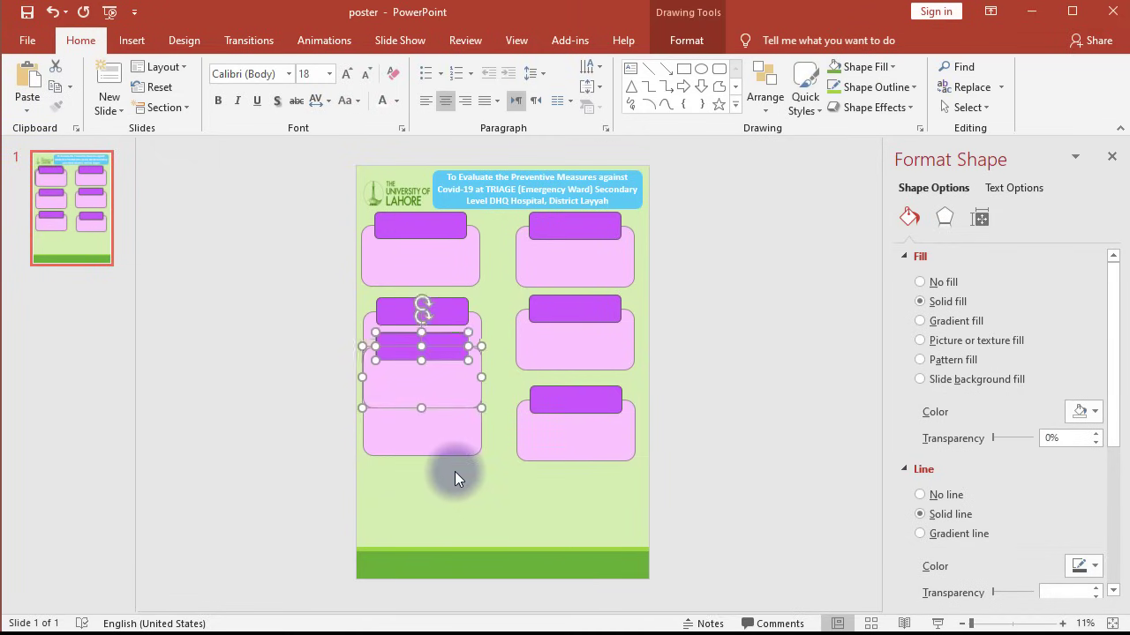
{"action": "left_click", "coordinate": [532, 486]}
- Fill the right column's first heading box with crimson and its content box with a lighter pink
{"action": "right_click", "coordinate": [539, 224]}
{"action": "left_click", "coordinate": [642, 173]}
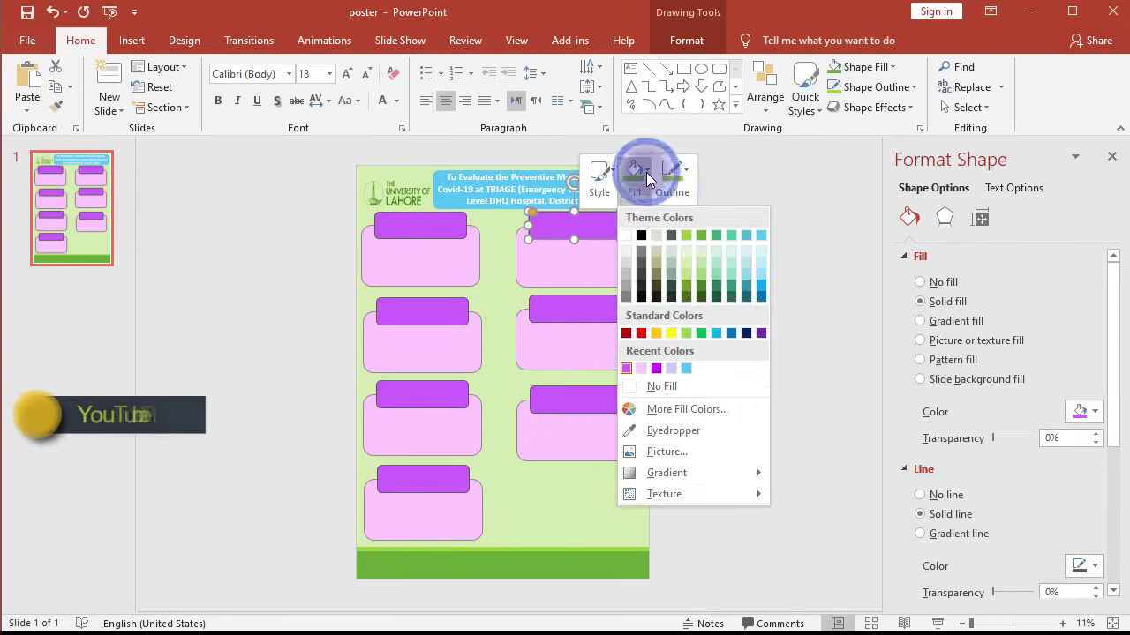
{"action": "left_click", "coordinate": [675, 406]}
{"action": "left_click", "coordinate": [424, 427]}
{"action": "left_click", "coordinate": [545, 290]}
{"action": "right_click", "coordinate": [555, 257]}
{"action": "left_click", "coordinate": [625, 211]}
{"action": "left_click", "coordinate": [412, 353]}
- Fill the left column's second content box with light grey-green and its heading box with dark grey-green
{"action": "right_click", "coordinate": [410, 339]}
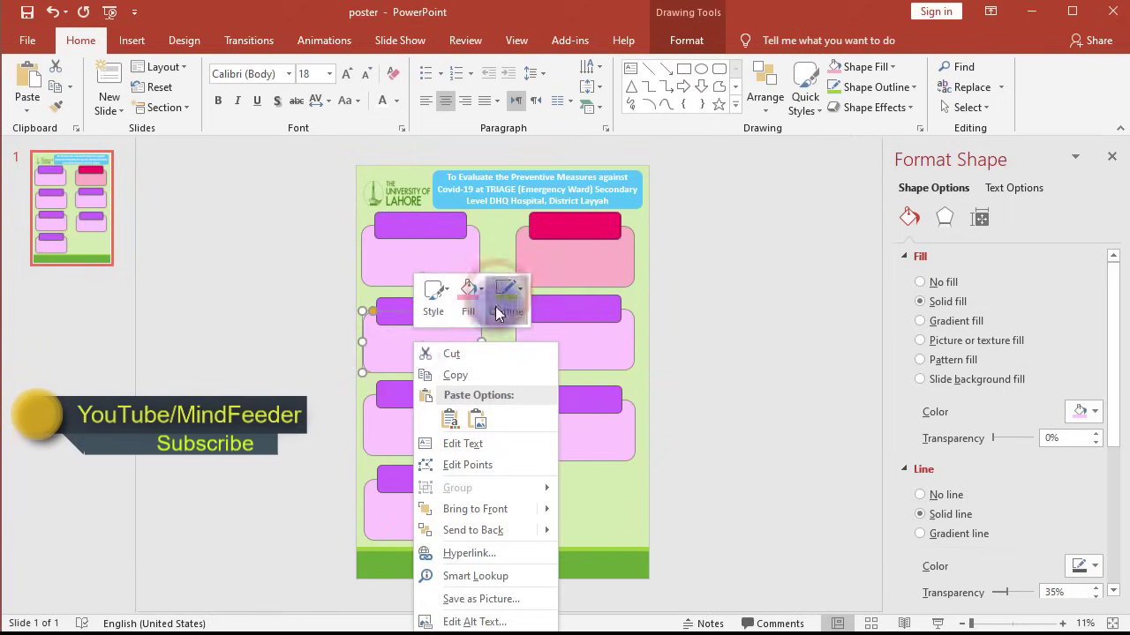
{"action": "left_click", "coordinate": [468, 298]}
{"action": "left_click", "coordinate": [508, 372]}
{"action": "right_click", "coordinate": [390, 306]}
{"action": "left_click", "coordinate": [445, 272]}
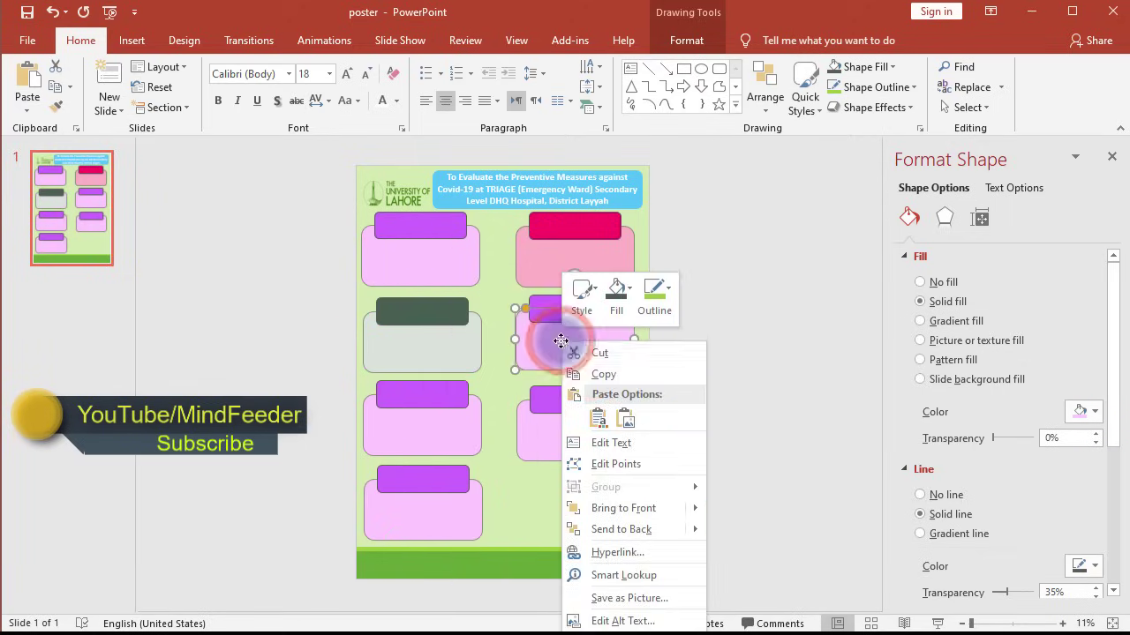
- Fill the right column's second content box with light yellow and its heading box with orange
{"action": "left_click", "coordinate": [629, 291]}
{"action": "left_click", "coordinate": [654, 524]}
{"action": "left_click", "coordinate": [308, 286]}
{"action": "left_click", "coordinate": [254, 341]}
{"action": "left_click", "coordinate": [407, 350]}
{"action": "left_click", "coordinate": [468, 285]}
{"action": "right_click", "coordinate": [592, 303]}
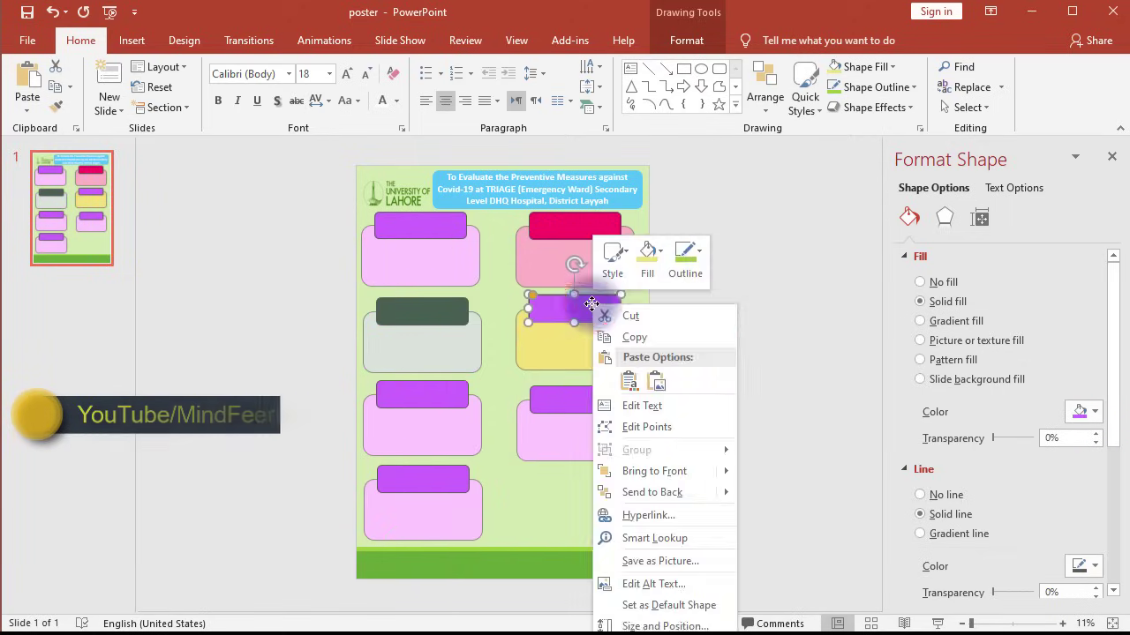
{"action": "left_click", "coordinate": [647, 261]}
{"action": "left_click", "coordinate": [671, 490]}
{"action": "left_click", "coordinate": [298, 434]}
{"action": "left_click", "coordinate": [465, 285]}
- Fill the left column's third heading box with olive brown and its content box with light tan
{"action": "right_click", "coordinate": [414, 392]}
{"action": "left_click", "coordinate": [479, 425]}
{"action": "left_click", "coordinate": [491, 181]}
{"action": "right_click", "coordinate": [400, 427]}
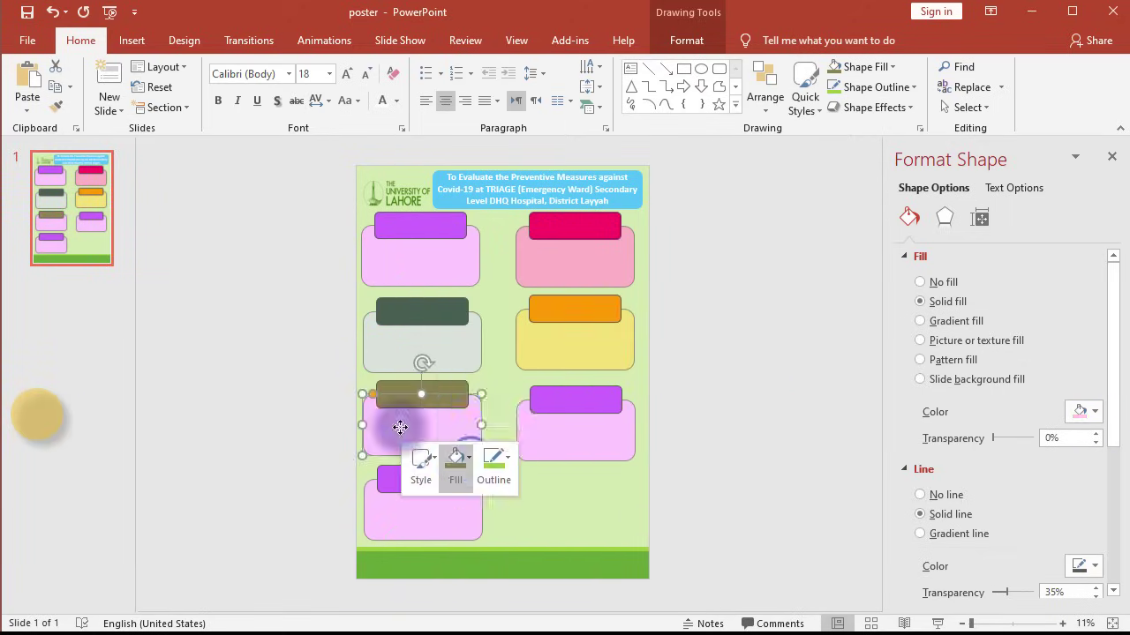
{"action": "left_click", "coordinate": [455, 466]}
- Fill the right column's third content box with light cyan and its heading box with teal blue
{"action": "right_click", "coordinate": [556, 441]}
{"action": "right_click", "coordinate": [595, 401]}
{"action": "left_click", "coordinate": [651, 429]}
{"action": "left_click", "coordinate": [467, 285]}
- Fill the left column's fourth heading box with RGB 59, 59, 205 and its content box with RGB 179, 192, 247
{"action": "right_click", "coordinate": [423, 478]}
{"action": "left_click", "coordinate": [677, 377]}
{"action": "left_click", "coordinate": [804, 297]}
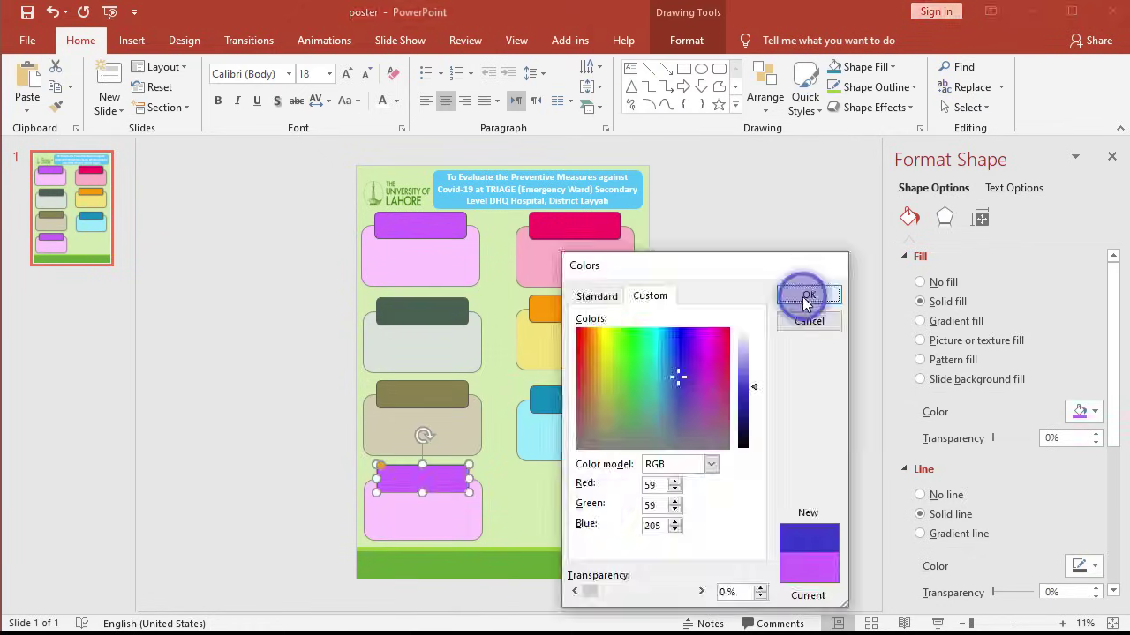
{"action": "left_click", "coordinate": [805, 299]}
{"action": "right_click", "coordinate": [424, 517]}
{"action": "left_click", "coordinate": [479, 565]}
{"action": "left_click", "coordinate": [529, 436]}
{"action": "left_click", "coordinate": [671, 353]}
{"action": "left_click", "coordinate": [746, 349]}
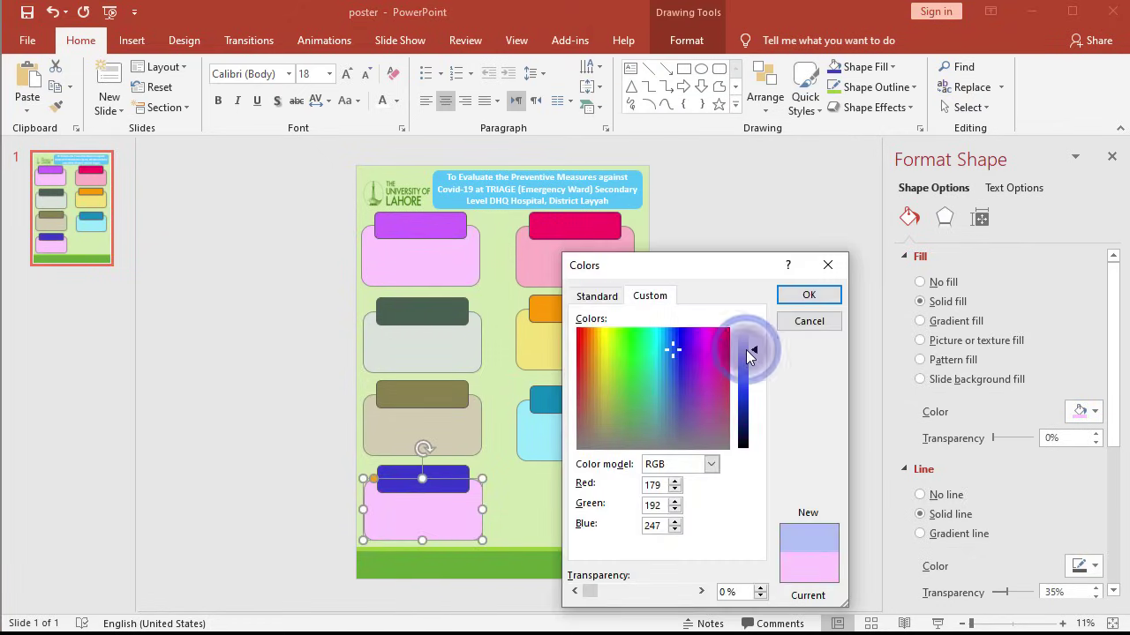
{"action": "left_click", "coordinate": [808, 295]}
{"action": "key", "text": "Escape"}
- Set the slide background to the pale green RGB 241, 248, 228 and remove the fill of the poster's title box
{"action": "left_click", "coordinate": [180, 42]}
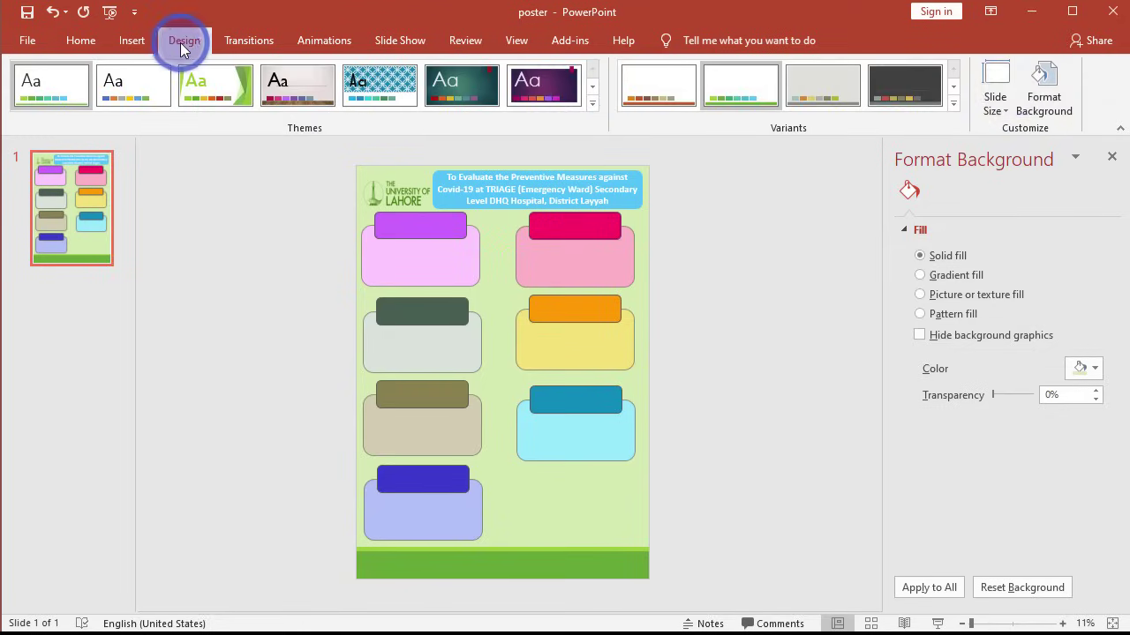
{"action": "left_click", "coordinate": [1044, 109]}
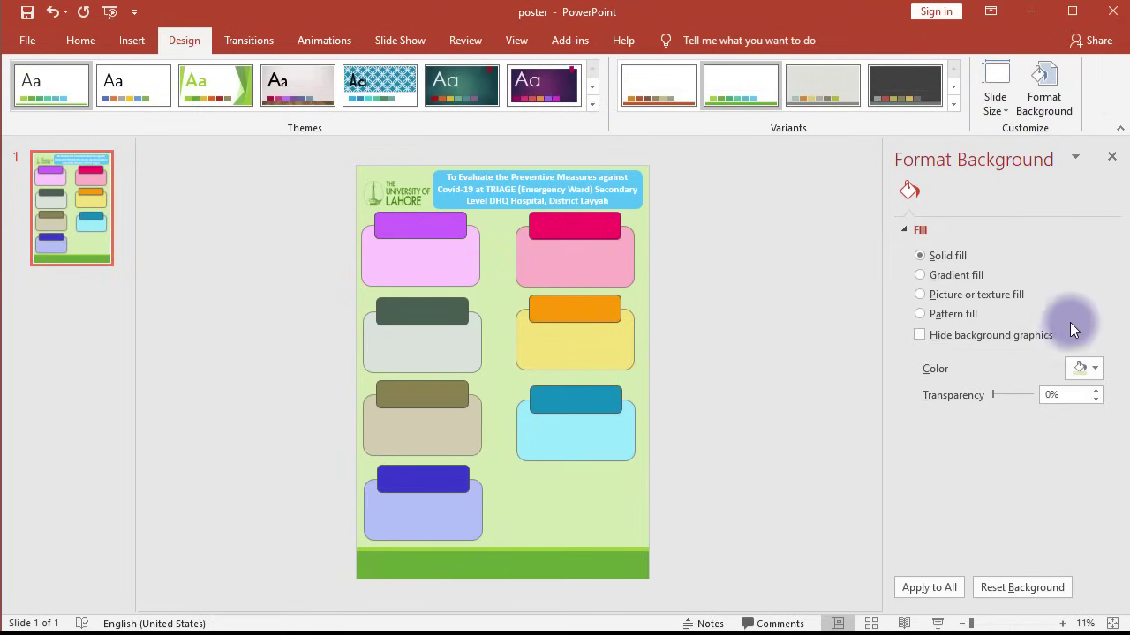
{"action": "left_click", "coordinate": [1095, 369]}
{"action": "left_click", "coordinate": [1099, 565]}
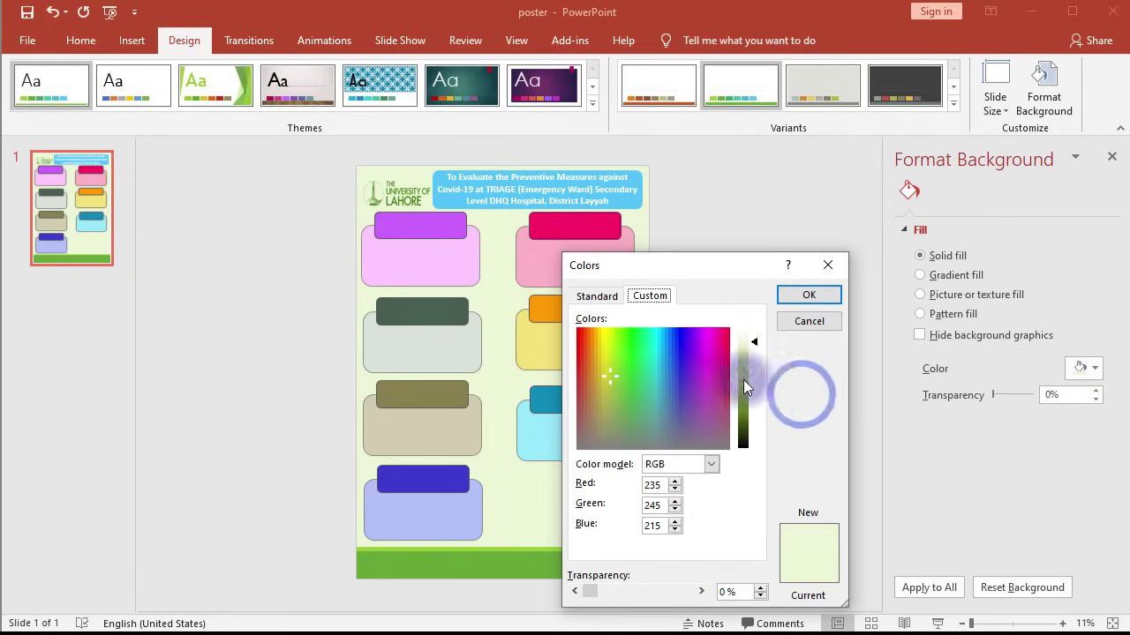
{"action": "left_click", "coordinate": [749, 340]}
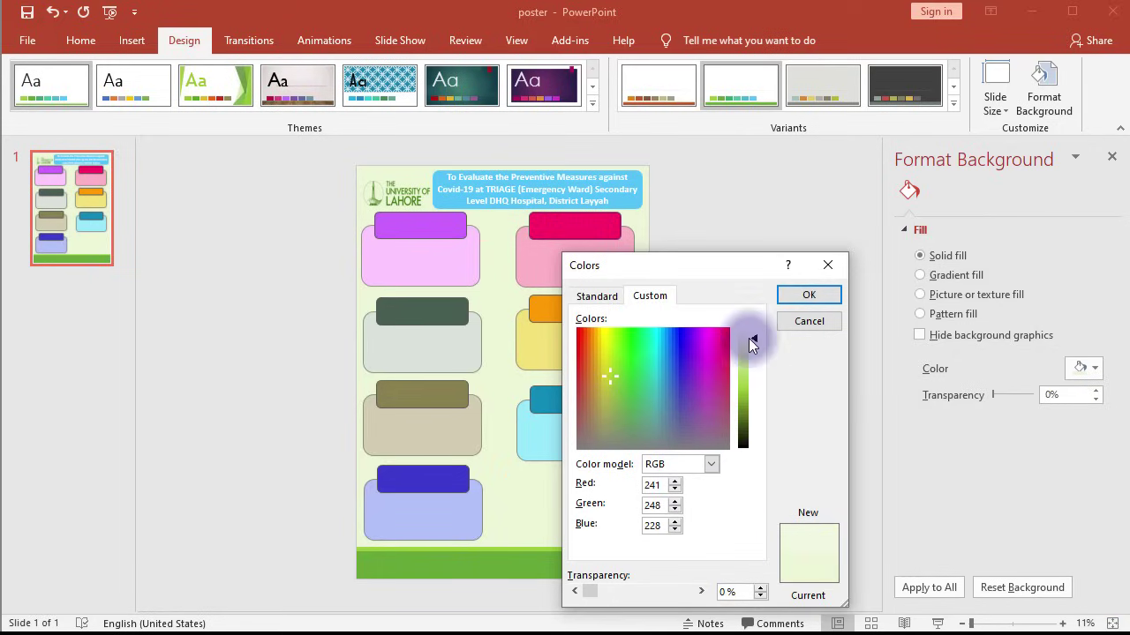
{"action": "left_click", "coordinate": [798, 292]}
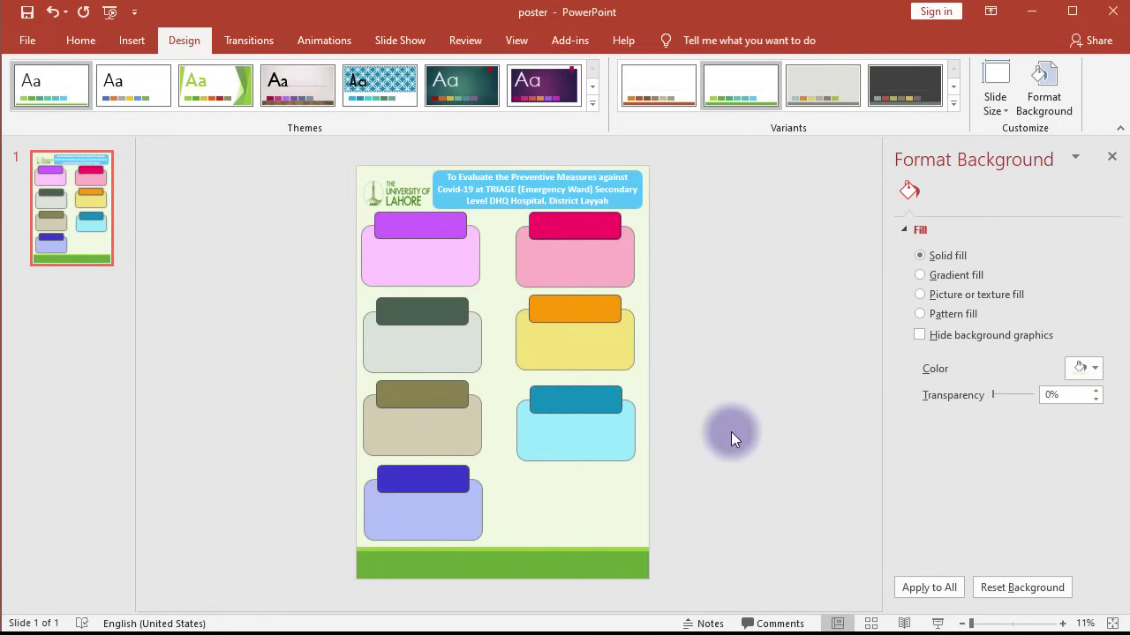
{"action": "left_click", "coordinate": [920, 282]}
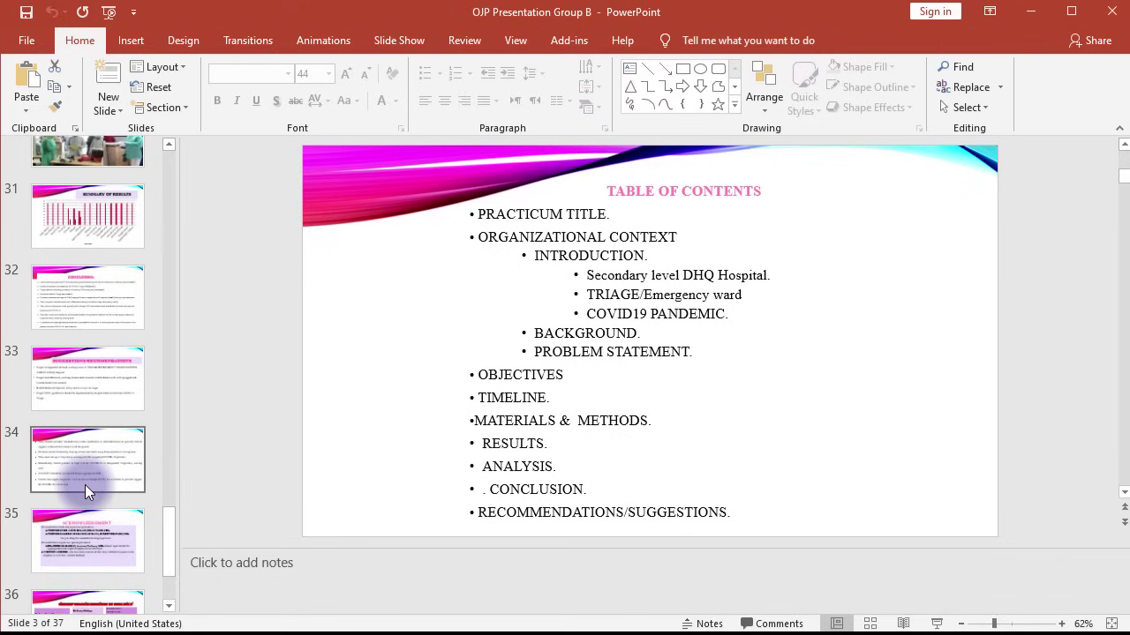
- In the OJP Presentation Group B deck, copy the word INTRODUCTION from the table of contents slide
{"action": "scroll", "coordinate": [86, 485], "scroll_direction": "down", "scroll_amount": 5}
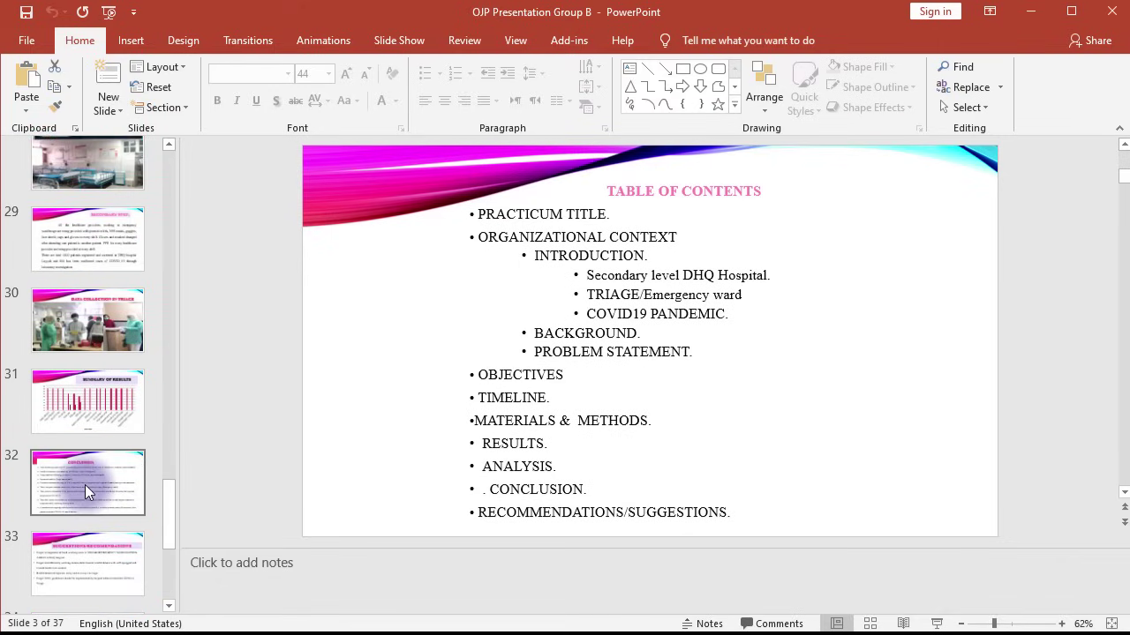
{"action": "scroll", "coordinate": [85, 484], "scroll_direction": "up", "scroll_amount": 3}
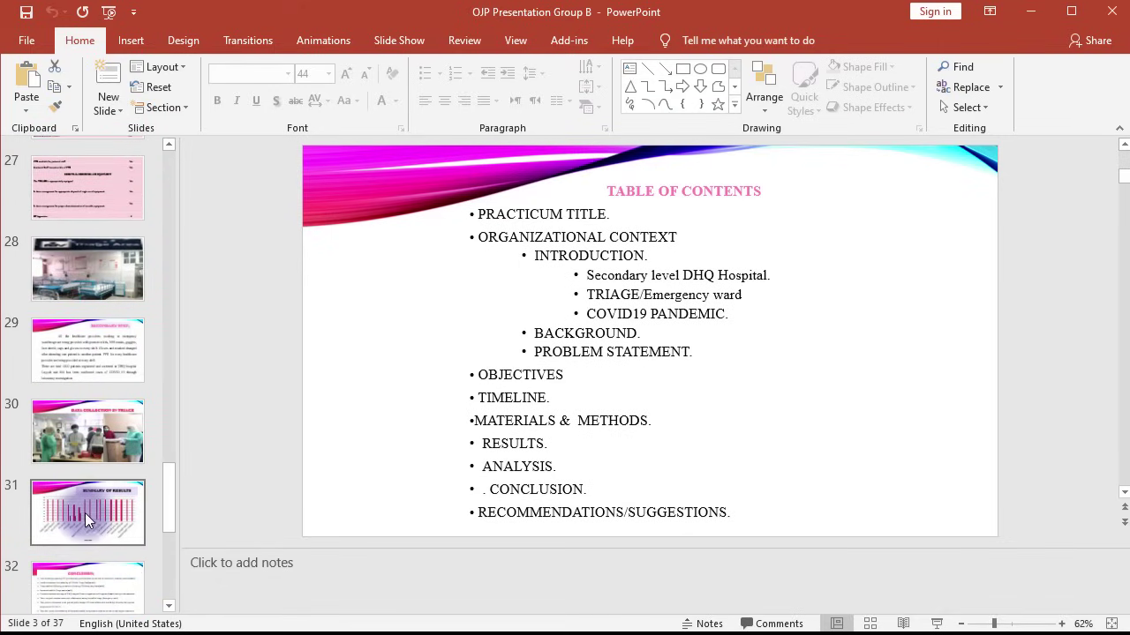
{"action": "left_click", "coordinate": [556, 265]}
{"action": "left_click", "coordinate": [562, 256]}
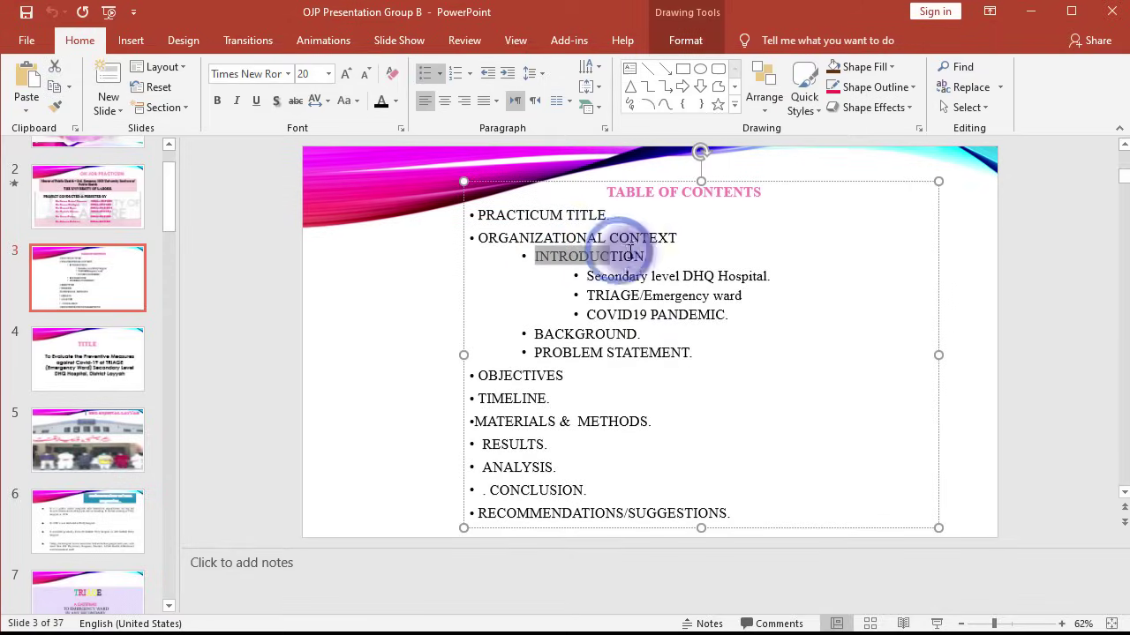
{"action": "right_click", "coordinate": [584, 254]}
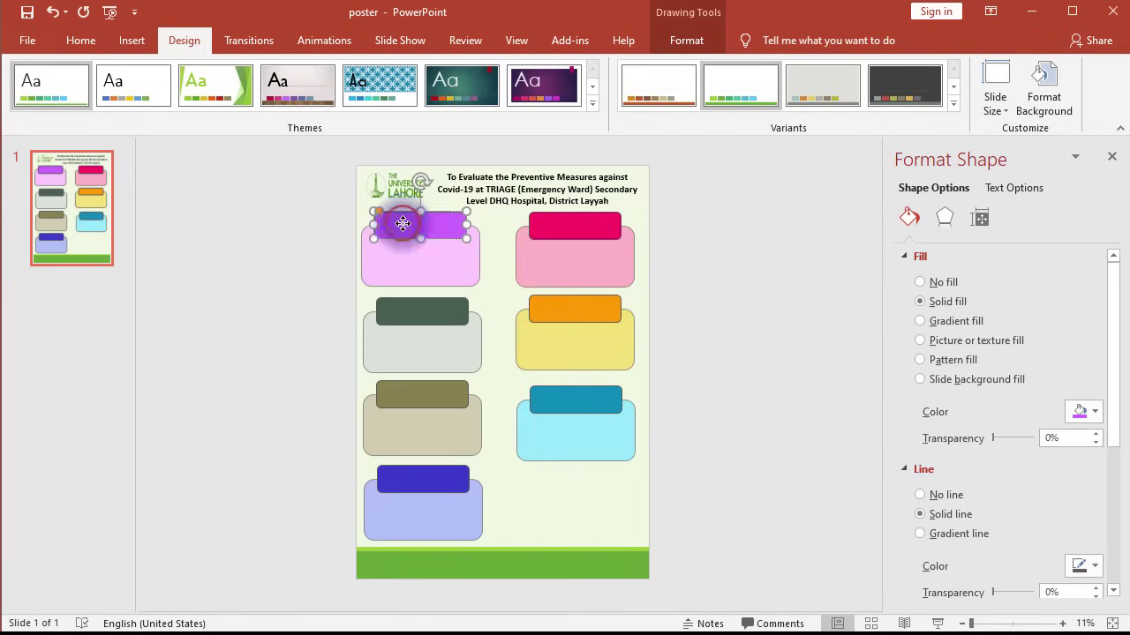
- Back in the poster, add the text INTRODUCTION to the purple heading box in the left column
{"action": "right_click", "coordinate": [396, 221]}
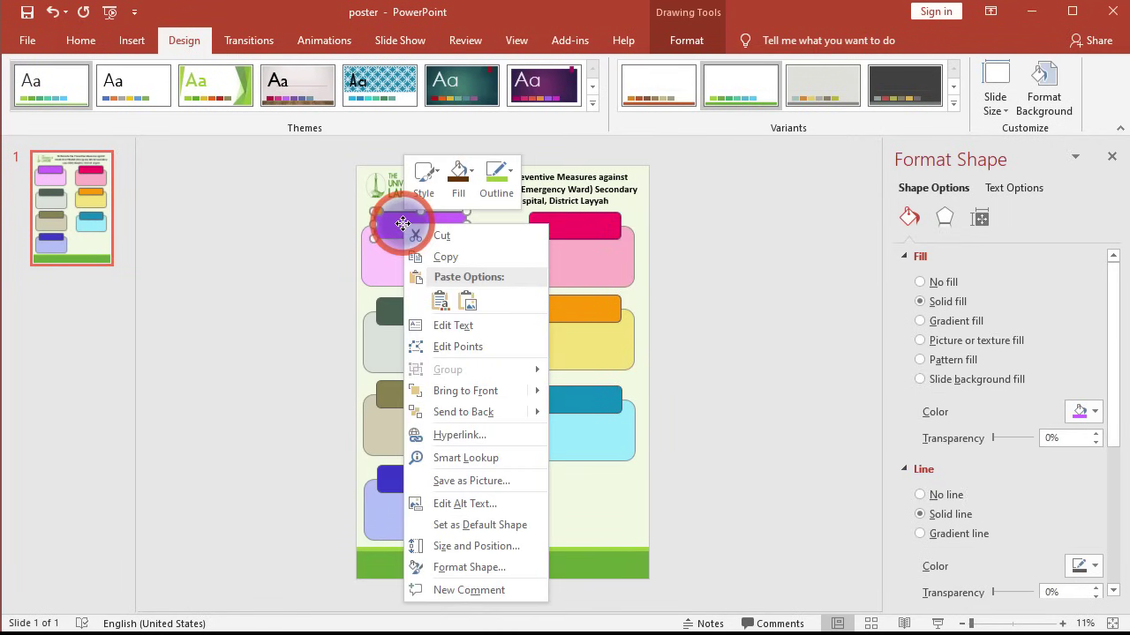
{"action": "left_click", "coordinate": [461, 324]}
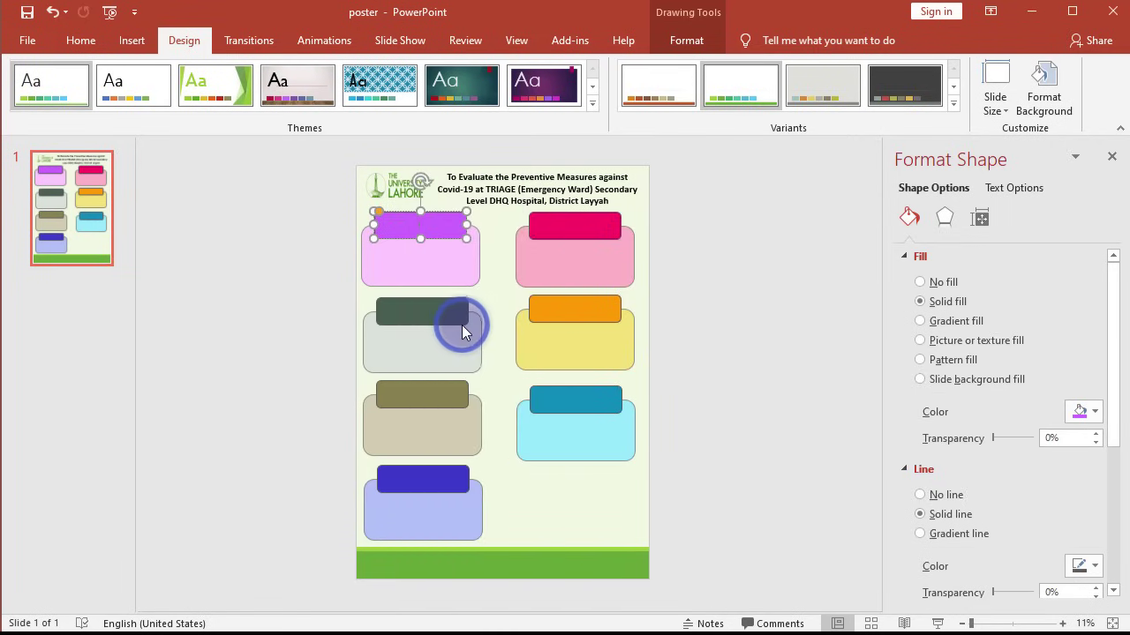
{"action": "left_click", "coordinate": [1064, 624]}
{"action": "left_click", "coordinate": [1064, 624]}
{"action": "left_click", "coordinate": [1064, 624]}
{"action": "left_click", "coordinate": [1063, 624]}
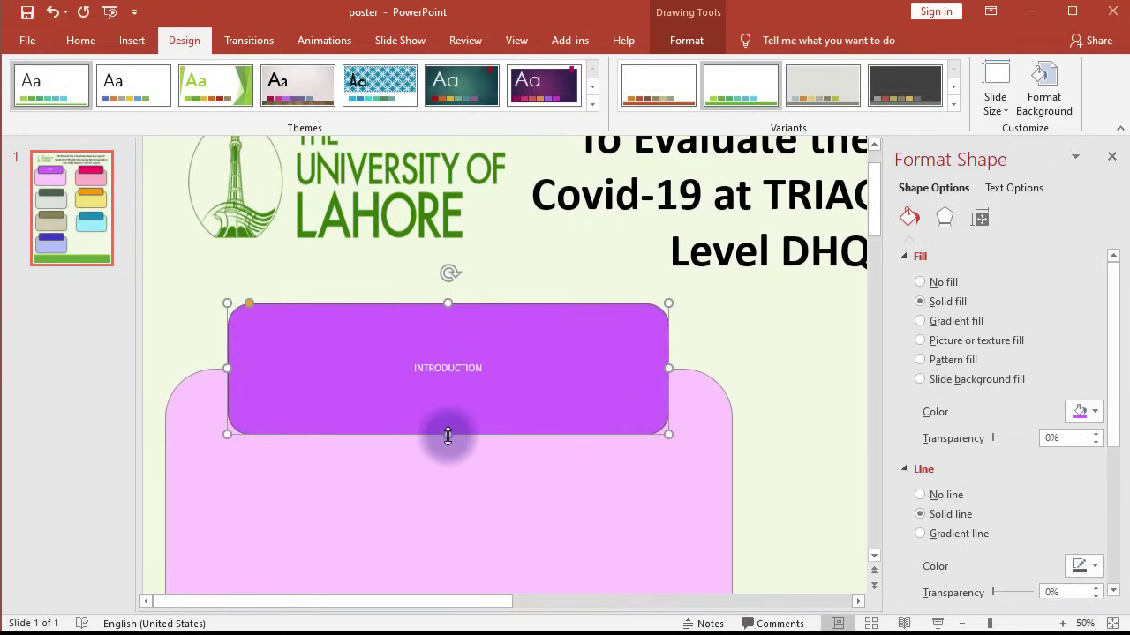
- Reduce the height and width of the purple INTRODUCTION heading box, keeping it over the pink box's upper edge
{"action": "left_click_drag", "start_coordinate": [447, 436], "coordinate": [449, 391]}
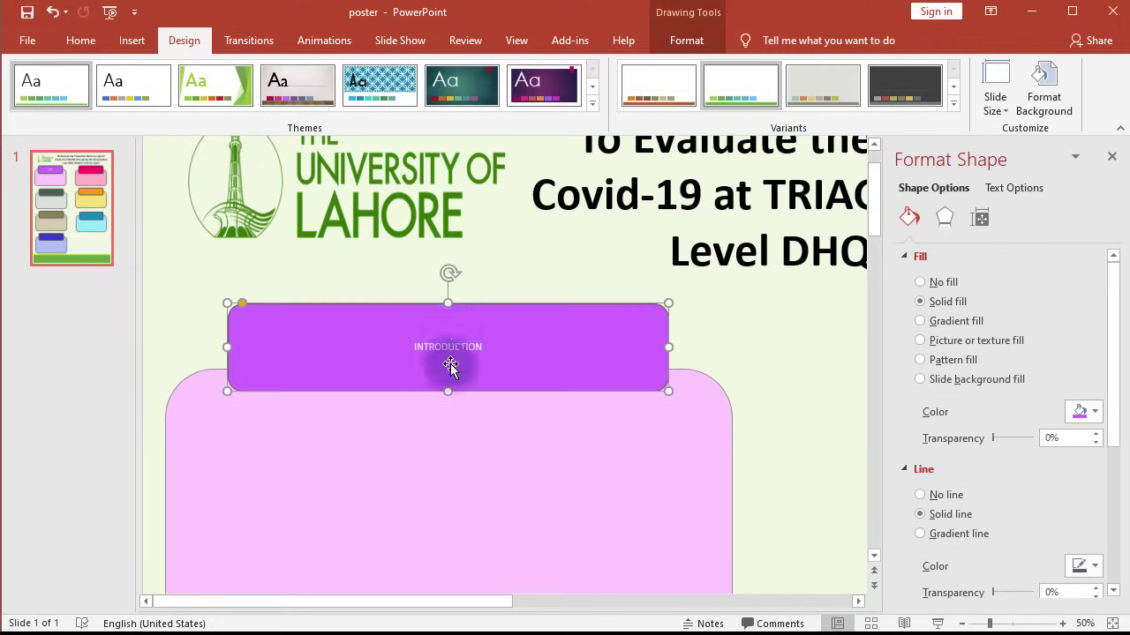
{"action": "left_click_drag", "start_coordinate": [447, 302], "coordinate": [447, 333]}
{"action": "left_click_drag", "start_coordinate": [668, 361], "coordinate": [407, 371]}
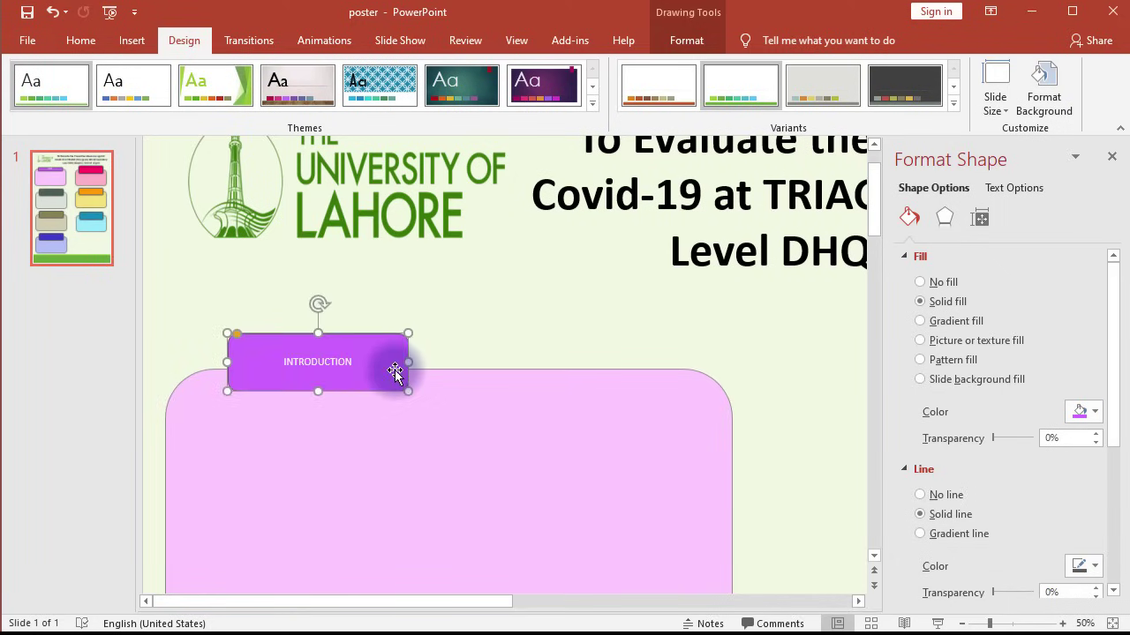
- Set the INTRODUCTION heading's font size to 32 and shrink its box to fit closely around the text
{"action": "left_click", "coordinate": [127, 40]}
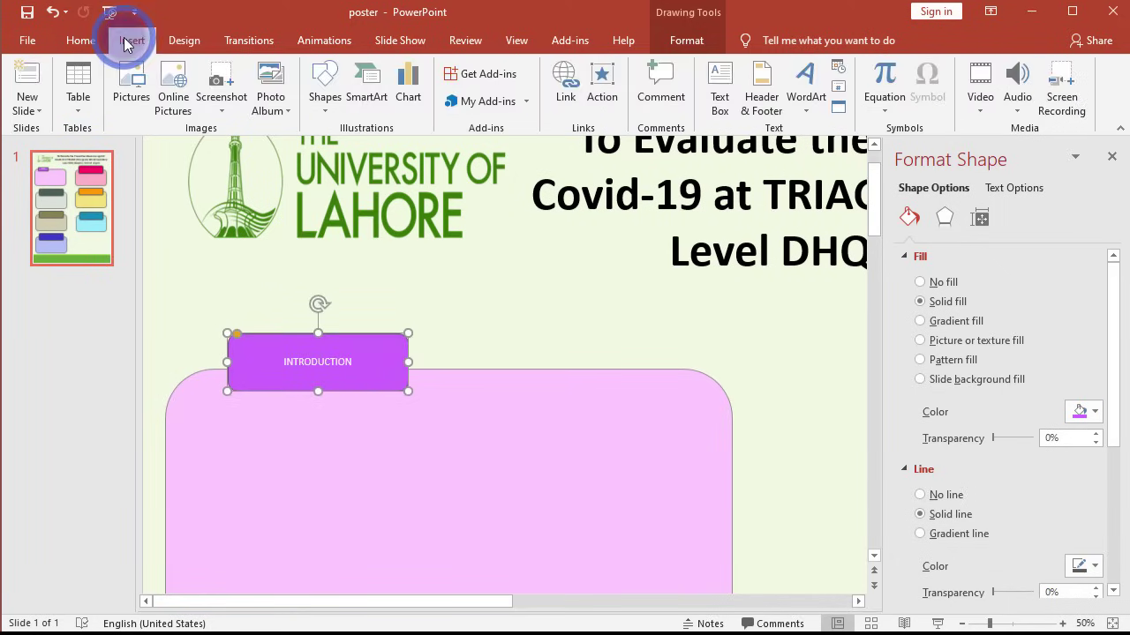
{"action": "left_click", "coordinate": [76, 41]}
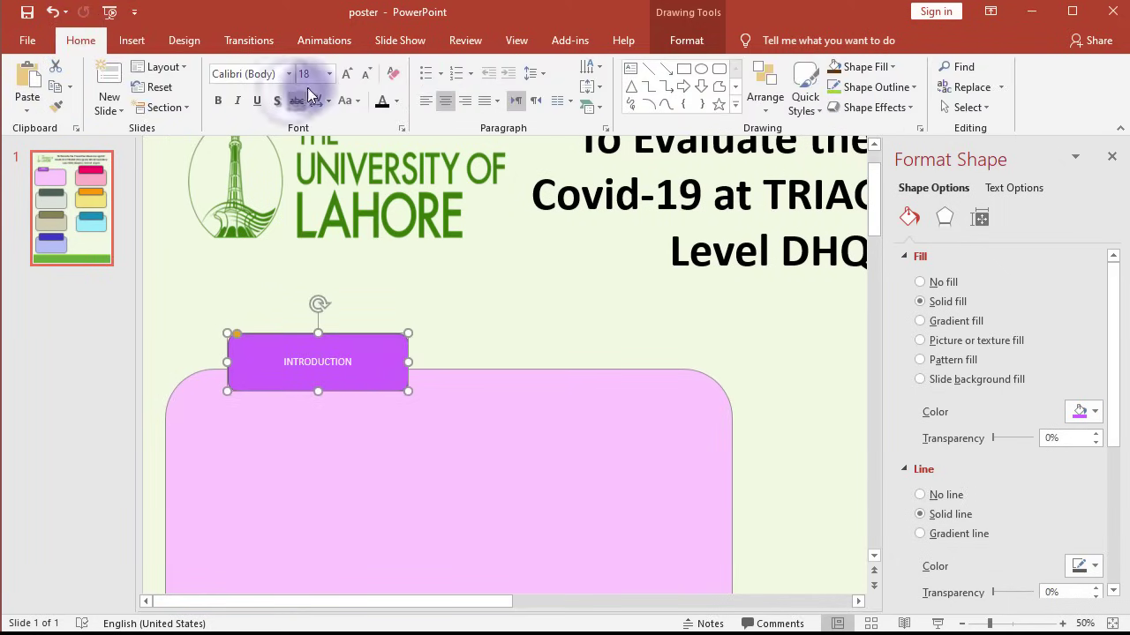
{"action": "left_click", "coordinate": [330, 74]}
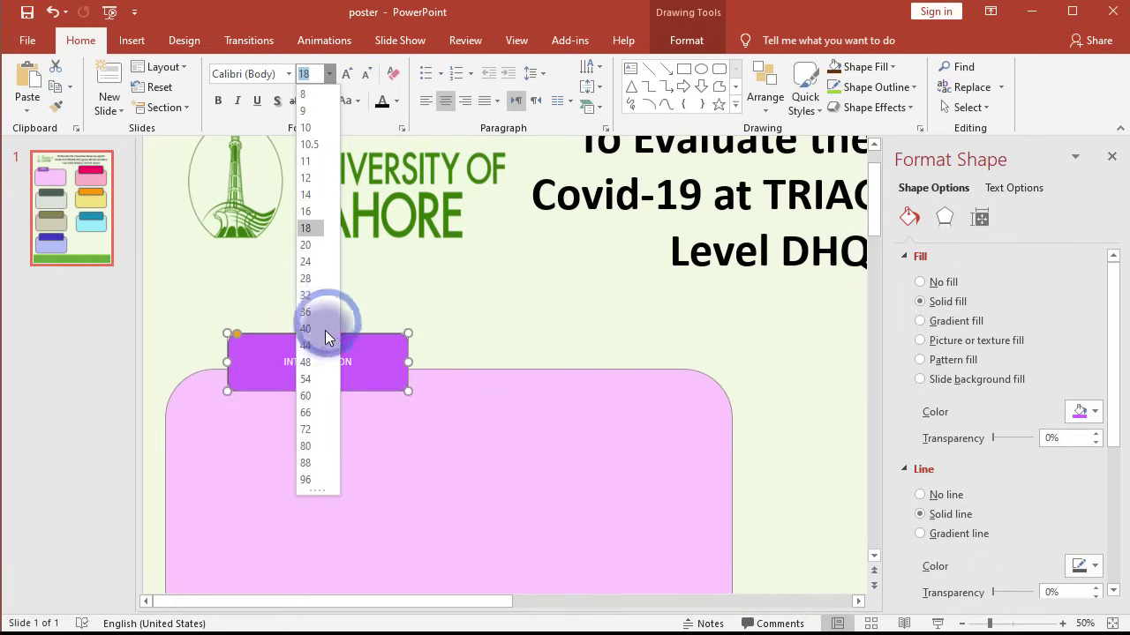
{"action": "left_click", "coordinate": [307, 295]}
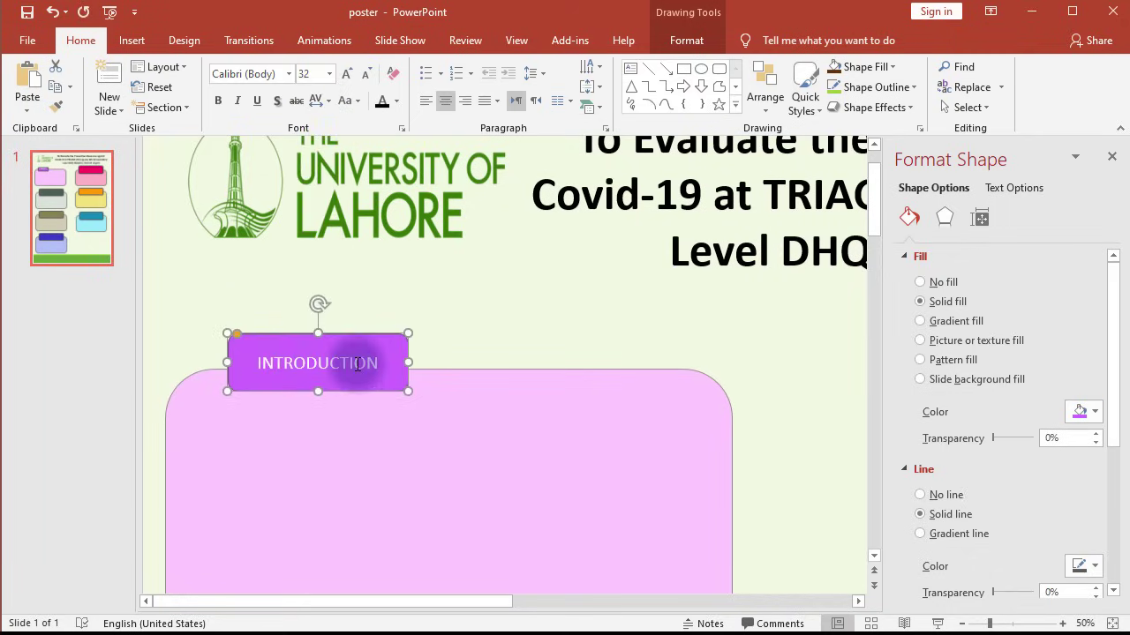
{"action": "left_click_drag", "start_coordinate": [407, 367], "coordinate": [377, 362]}
{"action": "left_click_drag", "start_coordinate": [302, 334], "coordinate": [303, 345]}
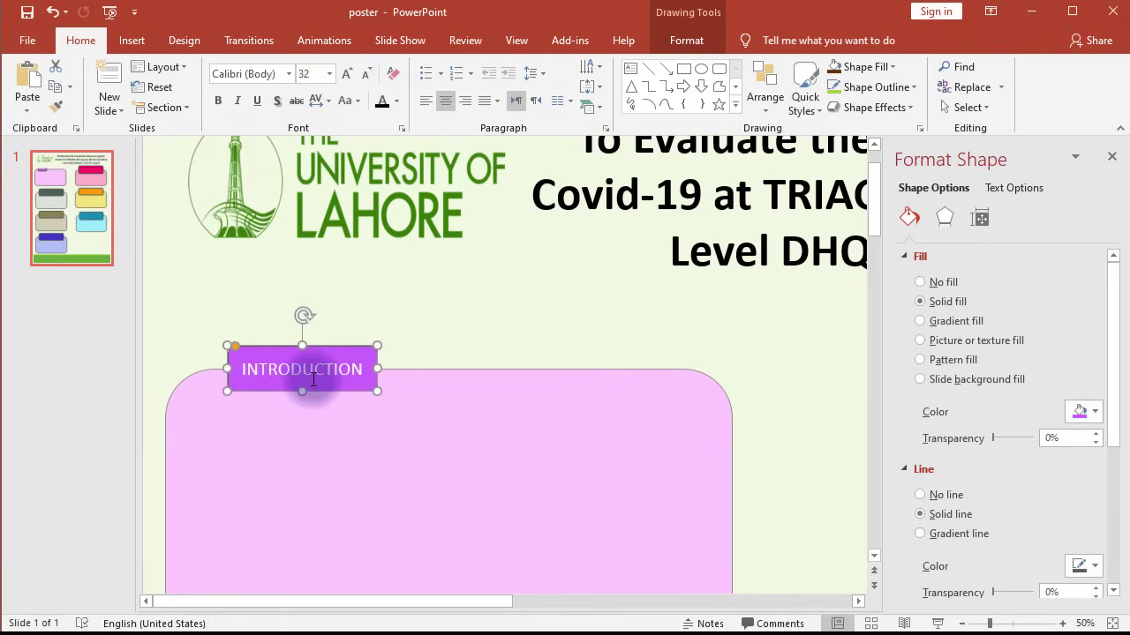
- Make the pink content box below the INTRODUCTION heading narrower and shorter
{"action": "left_click", "coordinate": [357, 427]}
{"action": "left_click_drag", "start_coordinate": [716, 504], "coordinate": [441, 493]}
{"action": "scroll", "coordinate": [522, 427], "scroll_direction": "down", "scroll_amount": 3}
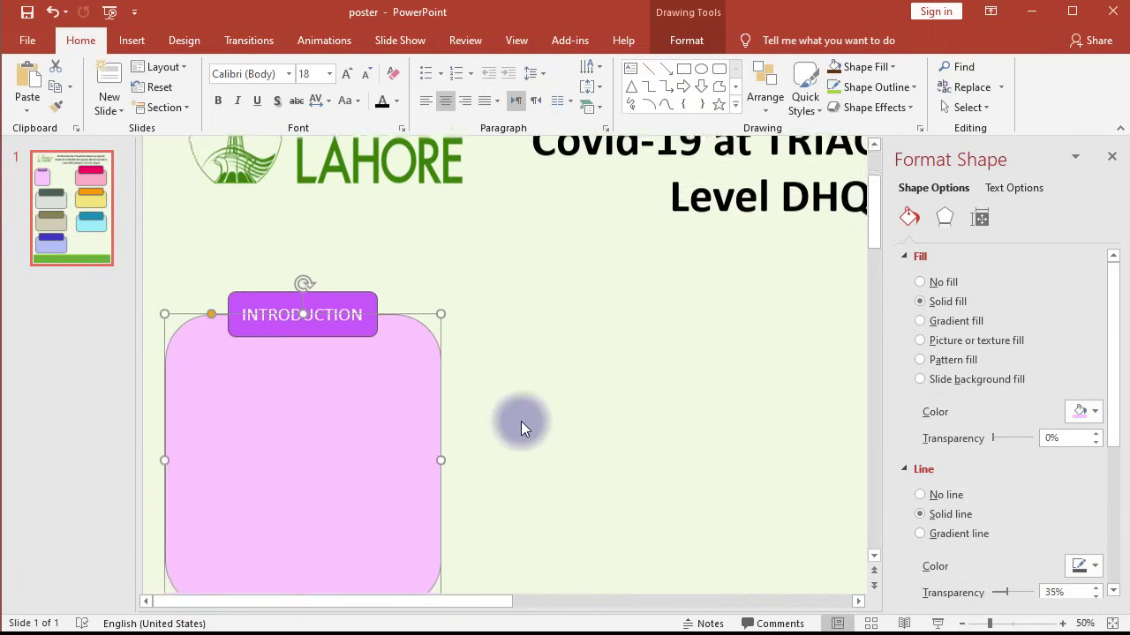
{"action": "left_click_drag", "start_coordinate": [302, 532], "coordinate": [303, 404]}
{"action": "left_click", "coordinate": [549, 337]}
- Select the INTRODUCTION heading together with its pink content box and move both up closer to the university logo
{"action": "scroll", "coordinate": [541, 425], "scroll_direction": "up", "scroll_amount": 4}
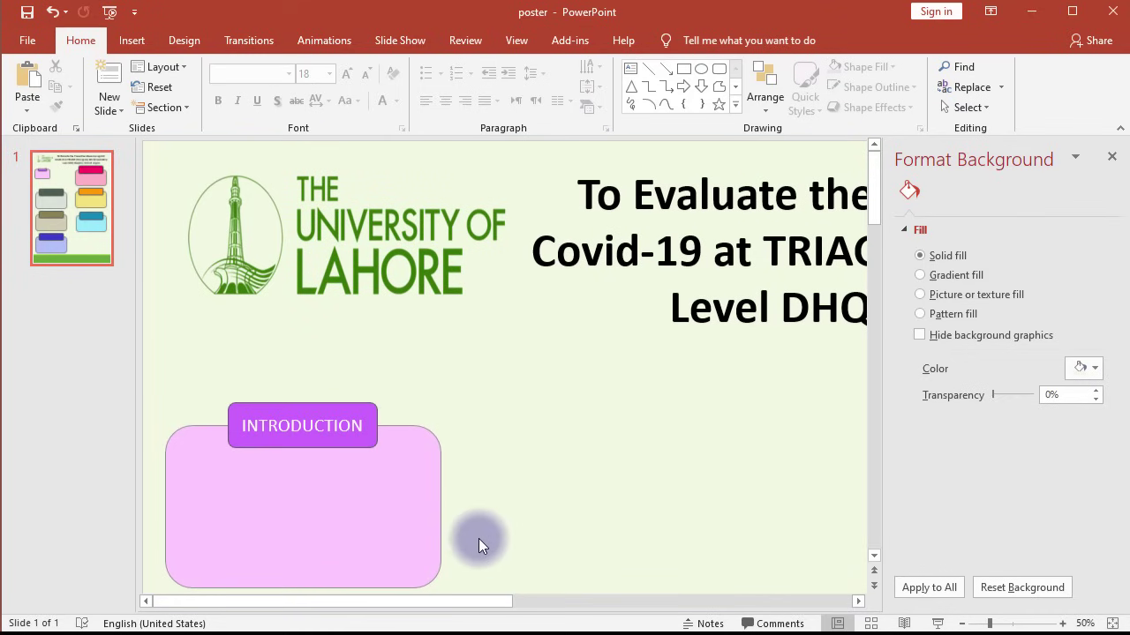
{"action": "scroll", "coordinate": [496, 502], "scroll_direction": "down", "scroll_amount": 1}
{"action": "left_click_drag", "start_coordinate": [468, 574], "coordinate": [161, 349]}
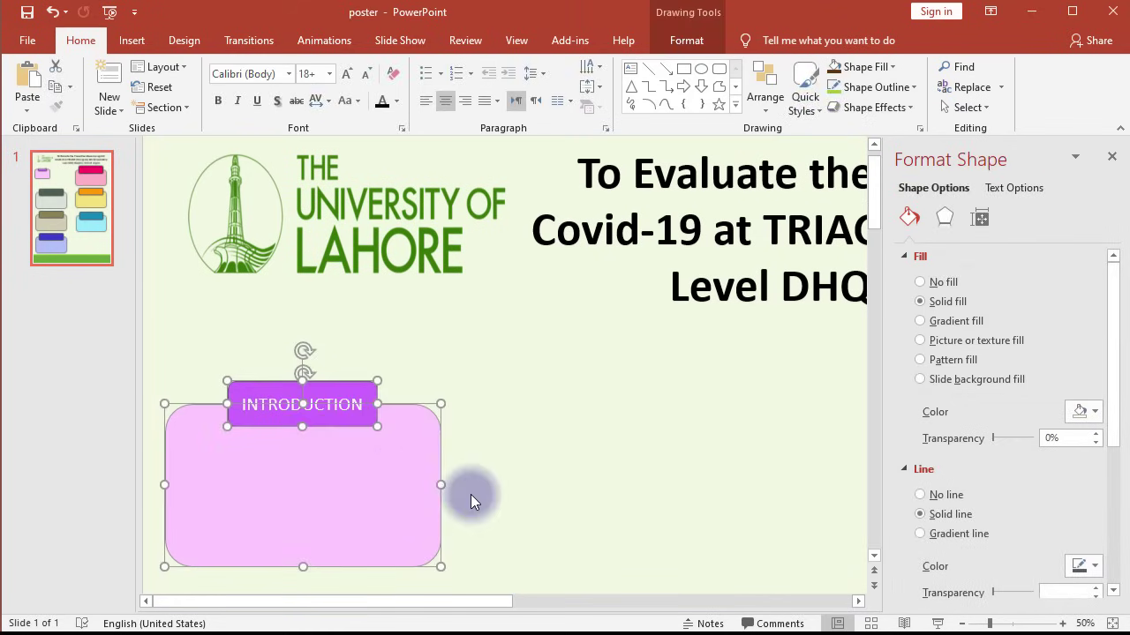
{"action": "key", "text": "Up"}
{"action": "key", "text": "Up"}
{"action": "key", "text": "Up"}
{"action": "key", "text": "Up"}
{"action": "key", "text": "Up"}
{"action": "key", "text": "Up"}
{"action": "key", "text": "Up"}
{"action": "key", "text": "Up"}
{"action": "key", "text": "Up"}
{"action": "key", "text": "Up"}
{"action": "key", "text": "Up"}
{"action": "key", "text": "Up"}
{"action": "key", "text": "ctrl+Up"}
{"action": "key", "text": "ctrl+Up"}
{"action": "key", "text": "ctrl+Up"}
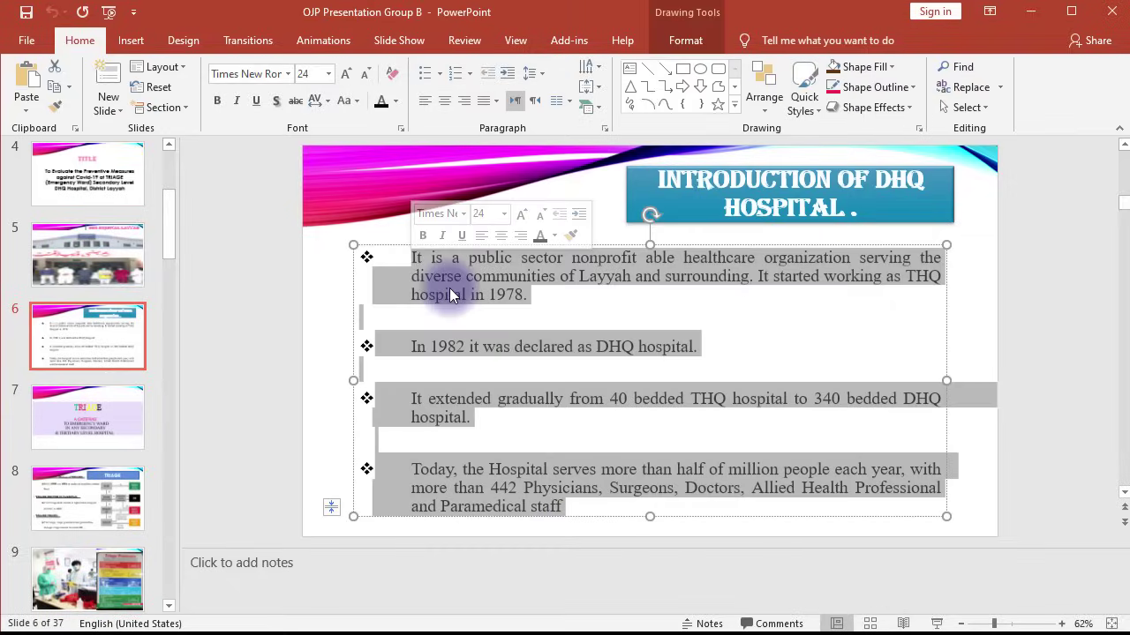
- Copy the selected DHQ hospital introduction bullets from the OJP Presentation Group B deck and paste them as plain text into the poster's pink content box
{"action": "key", "text": "ctrl+c"}
{"action": "key", "text": "alt+Tab"}
{"action": "key", "text": "ctrl+v"}
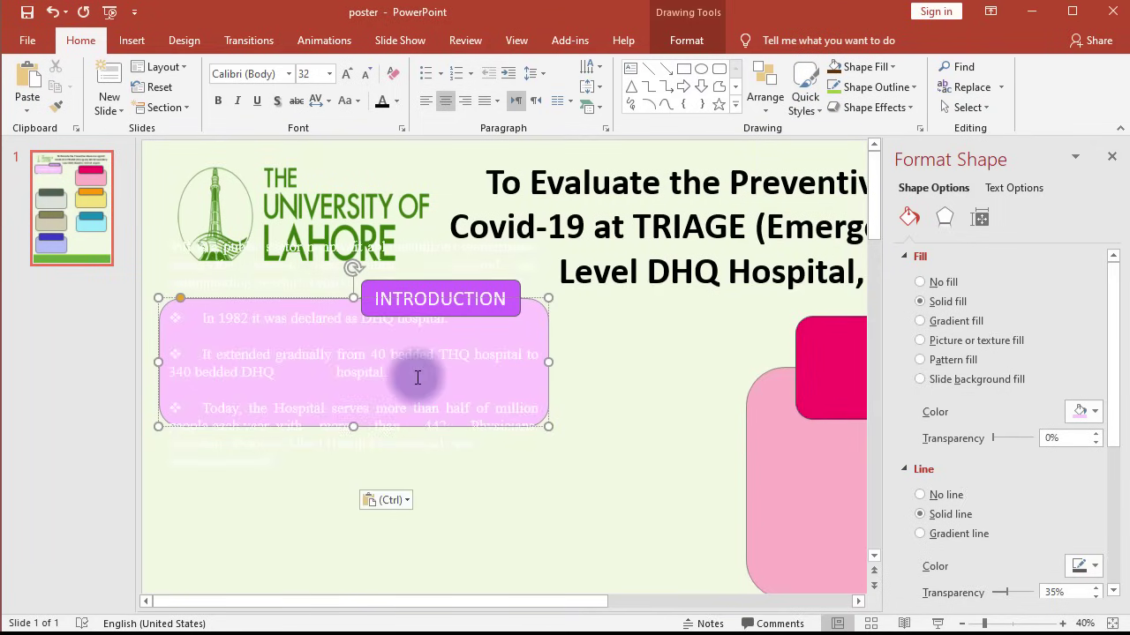
{"action": "left_click", "coordinate": [455, 544]}
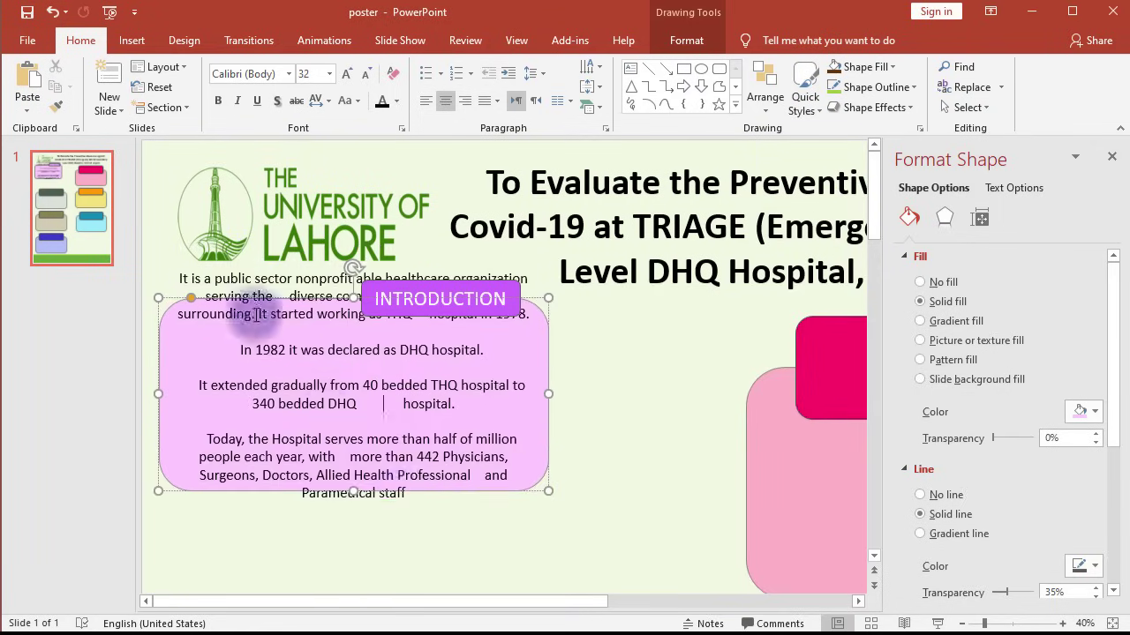
- Replace the opening organization description in the introduction text with "DHQ Hospital Layyah" and left-align the text
{"action": "left_click", "coordinate": [254, 315], "text": "shift"}
{"action": "key", "text": "BackSpace"}
{"action": "type", "text": "Hospital Layyah"}
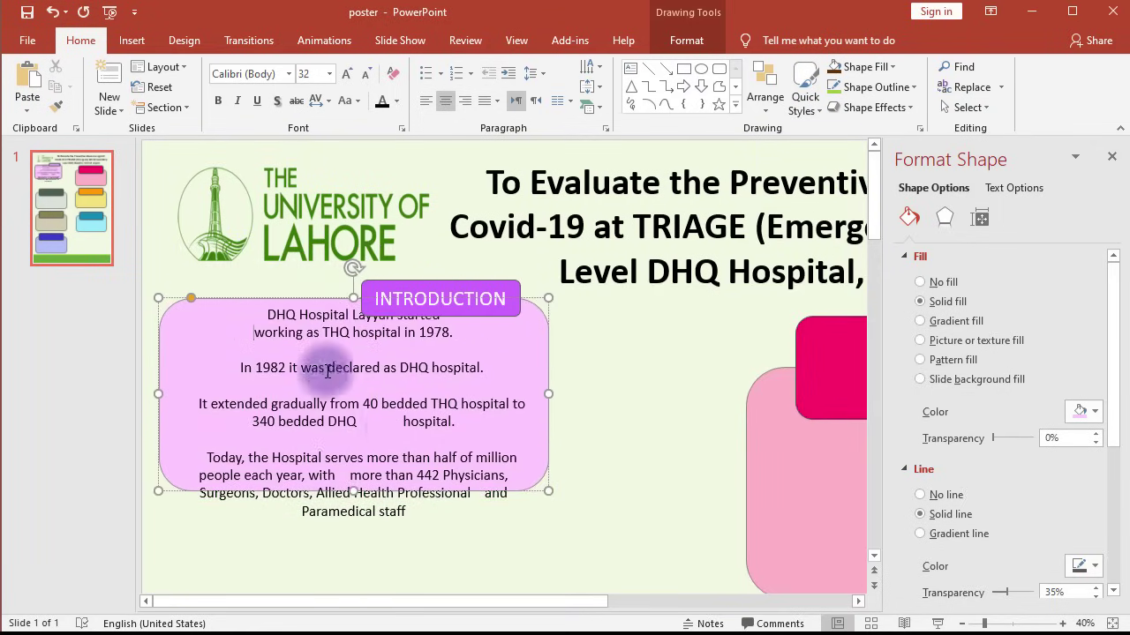
{"action": "key", "text": "ctrl+l"}
- Join the introduction lines into one paragraph and replace the sentence about the gradual bed extension with "It is 340 bedded hospital"
{"action": "key", "text": "BackSpace"}
{"action": "key", "text": "shift+Down"}
{"action": "key", "text": "shift+Down"}
{"action": "key", "text": "BackSpace"}
{"action": "type", "text": "It is 340 bedded hospital."}
{"action": "key", "text": "BackSpace"}
{"action": "key", "text": "ctrl+Delete"}
{"action": "key", "text": "ctrl+Delete"}
{"action": "key", "text": "ctrl+Delete"}
{"action": "key", "text": "ctrl+Delete"}
{"action": "key", "text": "ctrl+Delete"}
- Delete "serves more than half of million people each year," and the extra spaces before "more than 442" from the introduction paragraph
{"action": "key", "text": "ctrl+shift+Right"}
{"action": "key", "text": "ctrl+shift+Right"}
{"action": "key", "text": "ctrl+shift+Right"}
{"action": "key", "text": "ctrl+shift+Right"}
{"action": "key", "text": "ctrl+shift+Right"}
{"action": "key", "text": "ctrl+shift+Right"}
{"action": "key", "text": "ctrl+shift+Right"}
{"action": "key", "text": "ctrl+shift+Right"}
{"action": "key", "text": "ctrl+shift+Right"}
{"action": "key", "text": "ctrl+shift+Right"}
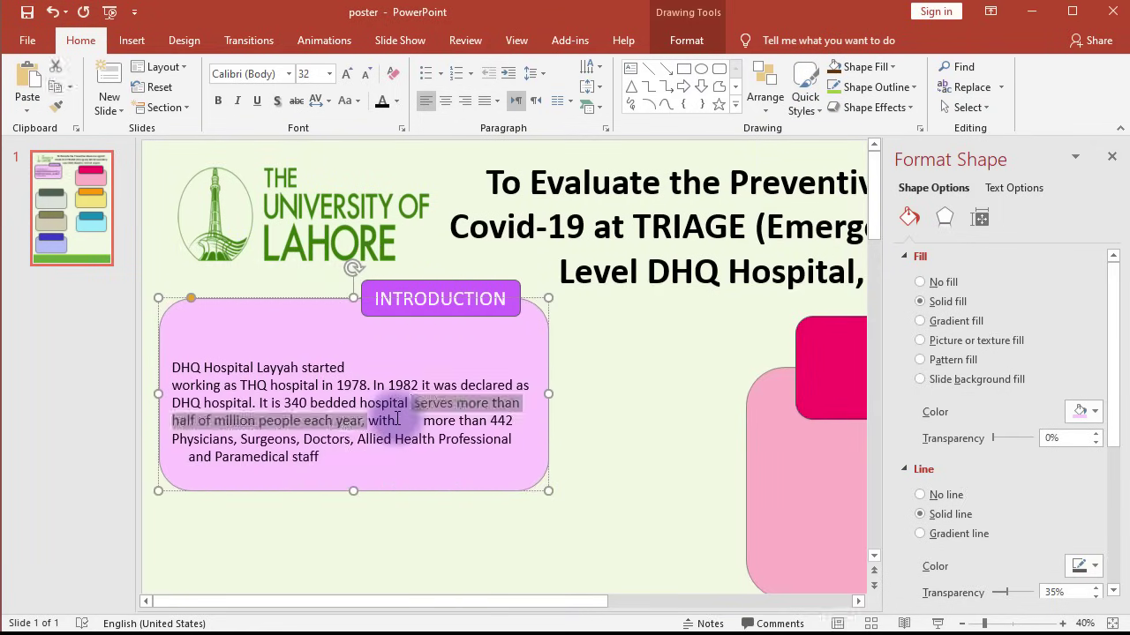
{"action": "key", "text": "BackSpace"}
{"action": "key", "text": "Delete"}
{"action": "key", "text": "Delete"}
{"action": "key", "text": "Delete"}
- End the introduction paragraph with a full stop after "Paramedical staff" and add empty lines below it
{"action": "left_click", "coordinate": [449, 431]}
{"action": "type", "text": "."}
{"action": "key", "text": "Return"}
{"action": "key", "text": "Return"}
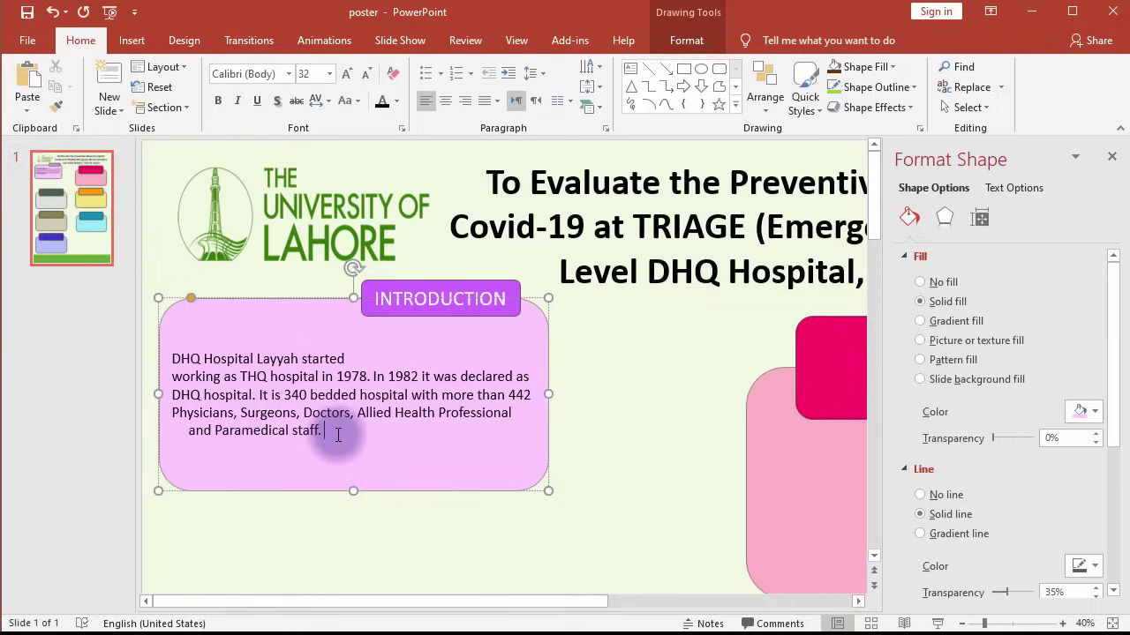
{"action": "key", "text": "Return"}
- Insert the triage flowchart image Picture2 from the Pictures folder and move it up to the lower part of the INTRODUCTION box
{"action": "left_click", "coordinate": [132, 41]}
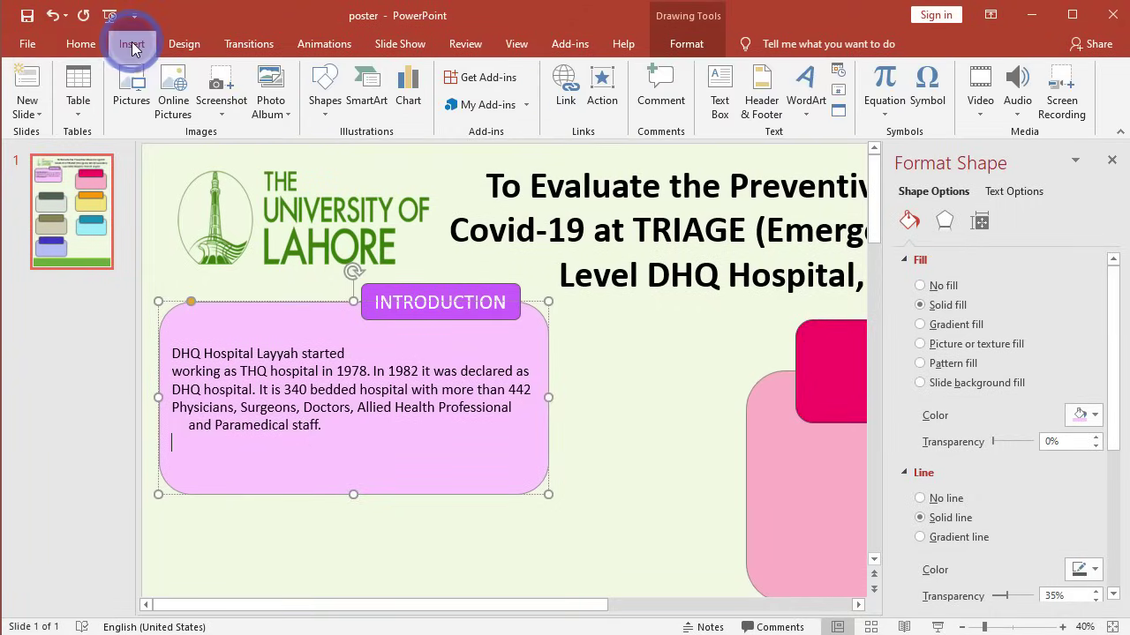
{"action": "left_click", "coordinate": [131, 105]}
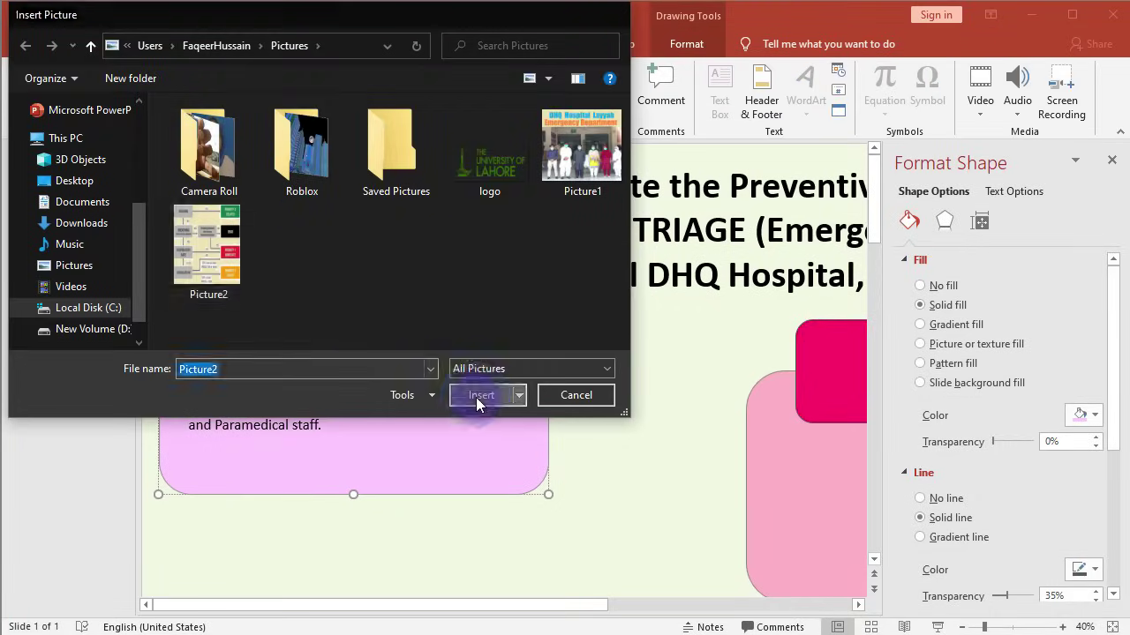
{"action": "left_click", "coordinate": [481, 396]}
{"action": "scroll", "coordinate": [339, 463], "scroll_direction": "down", "scroll_amount": 7}
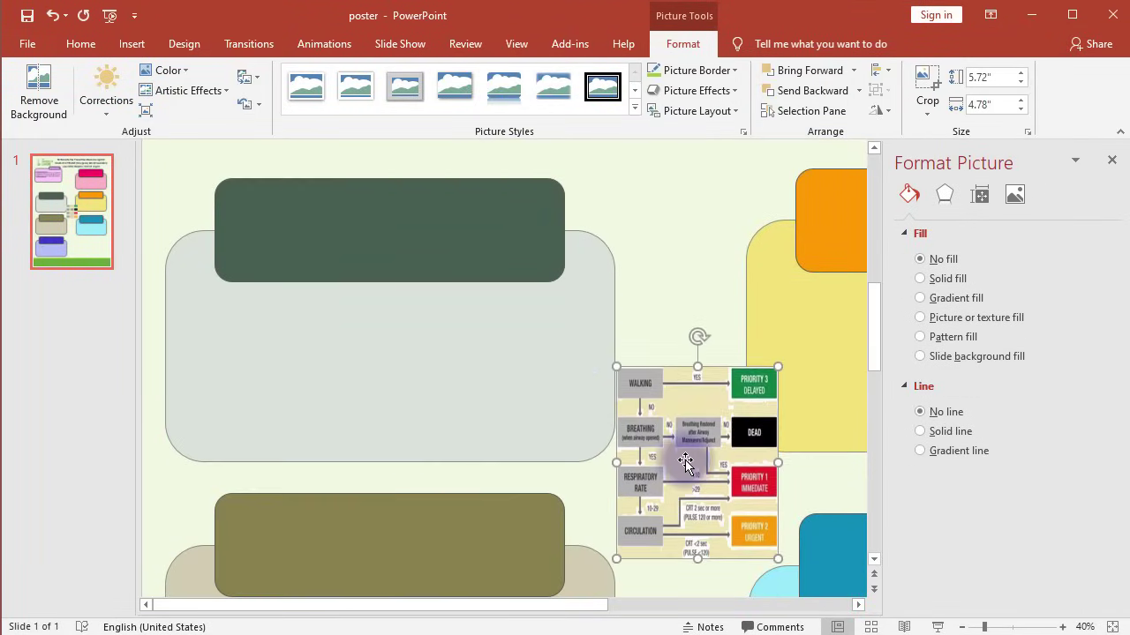
{"action": "left_click_drag", "start_coordinate": [685, 462], "coordinate": [328, 194]}
{"action": "scroll", "coordinate": [600, 329], "scroll_direction": "up", "scroll_amount": 5}
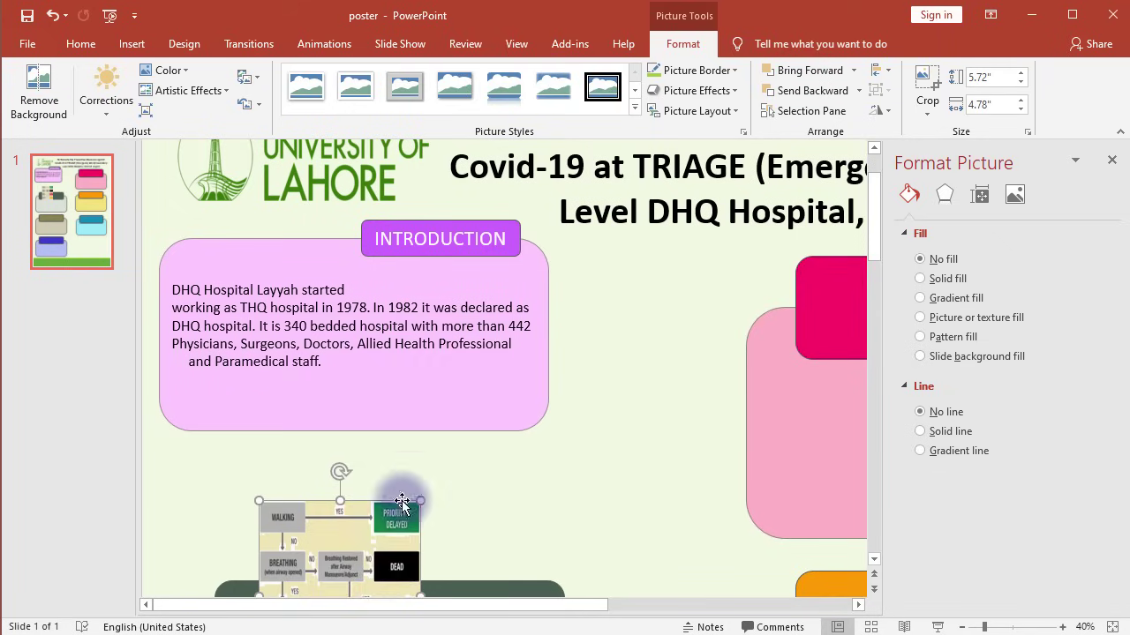
{"action": "left_click_drag", "start_coordinate": [402, 501], "coordinate": [446, 402]}
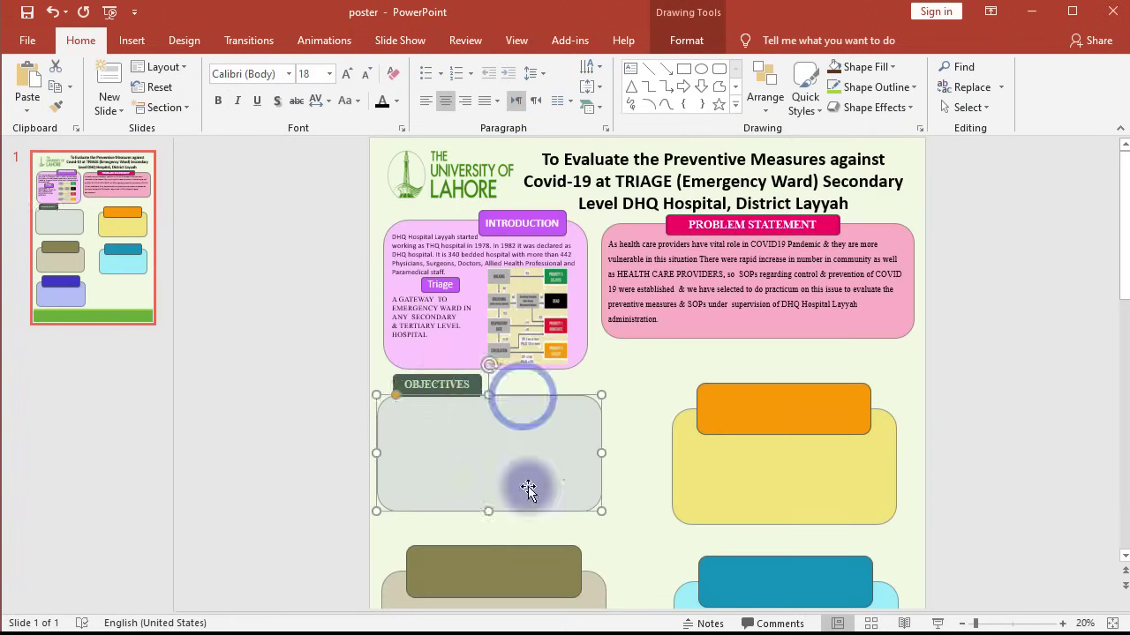
- Copy the Equipment chart from slide 22 of OJP Presentation Group B and paste it as a picture into the poster
{"action": "right_click", "coordinate": [794, 220]}
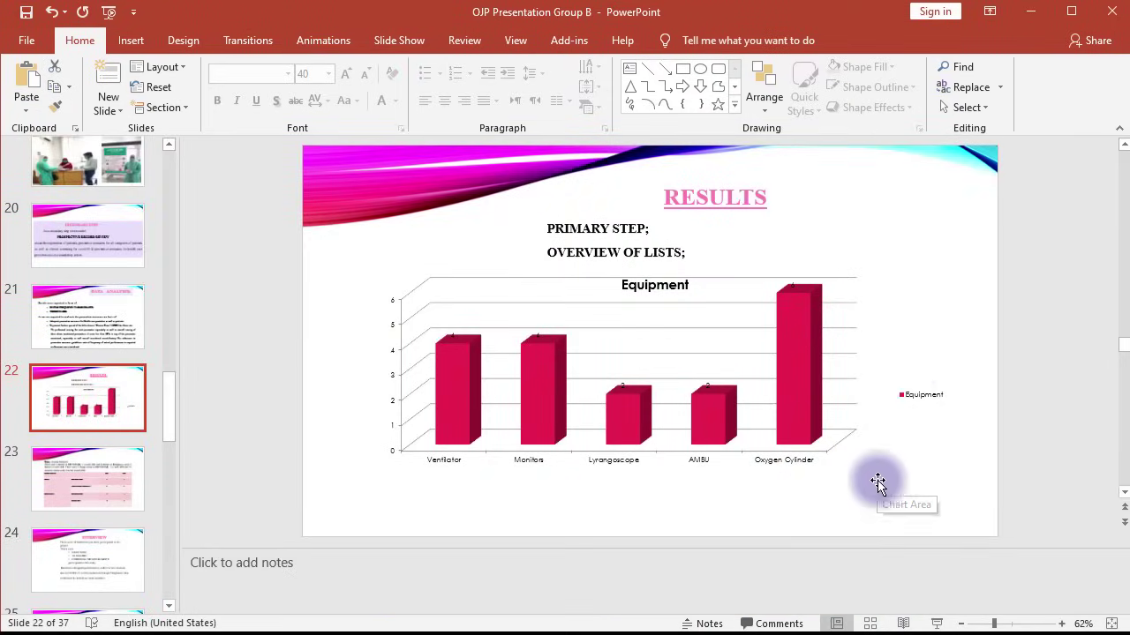
{"action": "left_click", "coordinate": [794, 281]}
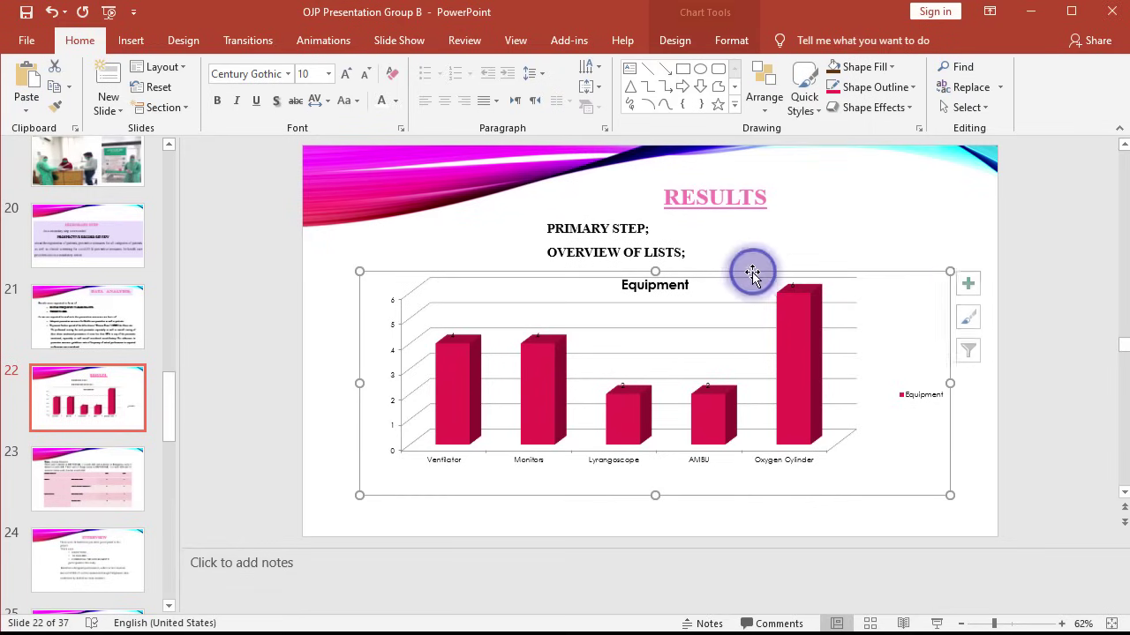
{"action": "right_click", "coordinate": [914, 298]}
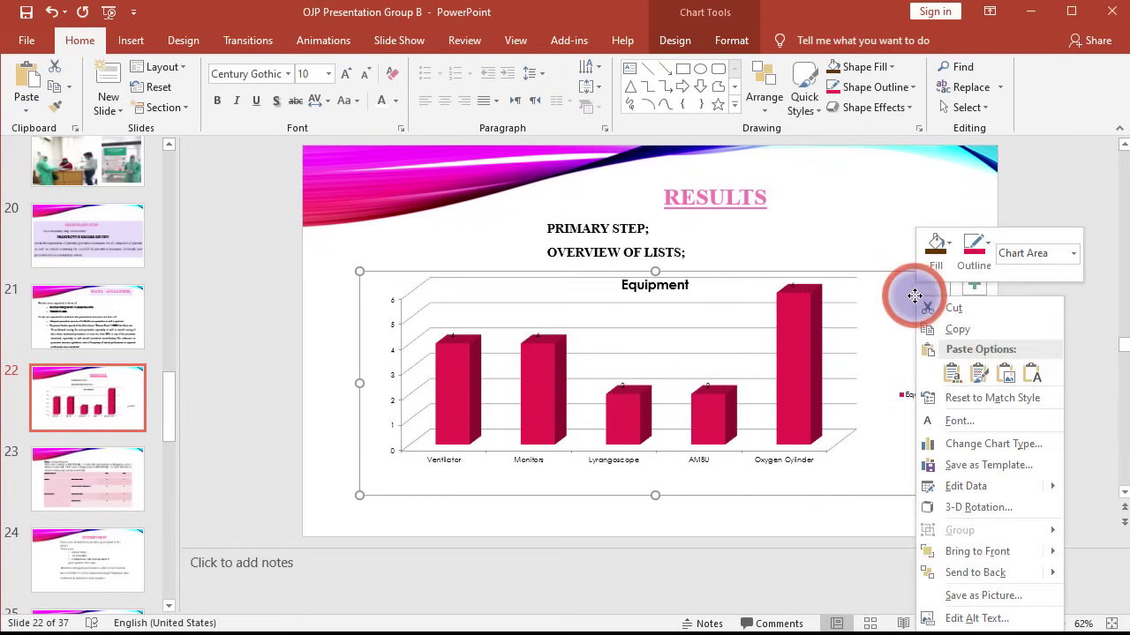
{"action": "left_click", "coordinate": [950, 331]}
{"action": "left_click", "coordinate": [860, 631]}
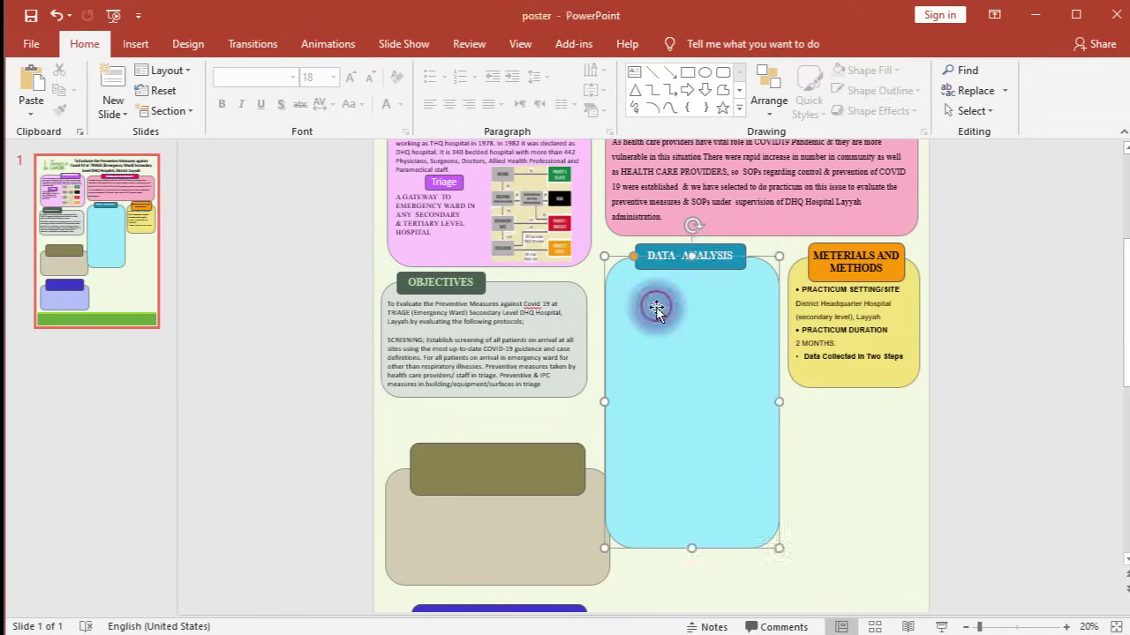
{"action": "right_click", "coordinate": [653, 303]}
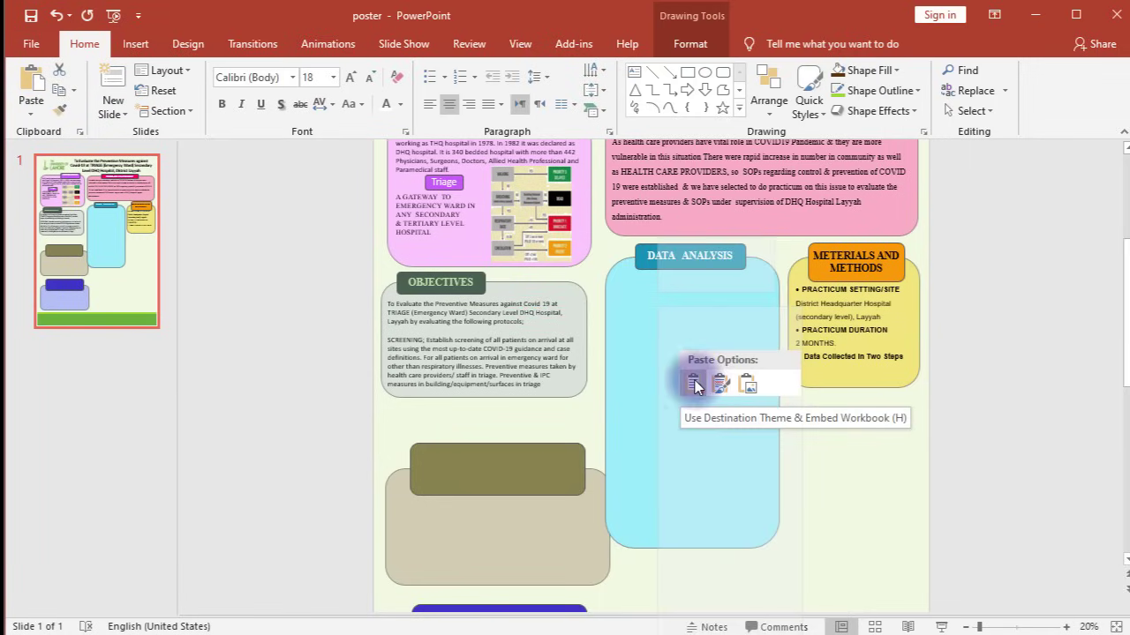
{"action": "left_click", "coordinate": [749, 385]}
- Resize the Equipment chart picture and place it just below the DATA ANALYSIS heading, spanning nearly the full width of the cyan box
{"action": "left_click_drag", "start_coordinate": [637, 399], "coordinate": [664, 424]}
{"action": "left_click_drag", "start_coordinate": [771, 442], "coordinate": [731, 442]}
{"action": "left_click_drag", "start_coordinate": [656, 430], "coordinate": [688, 312]}
{"action": "left_click", "coordinate": [695, 330]}
{"action": "left_click", "coordinate": [704, 327]}
{"action": "left_click_drag", "start_coordinate": [759, 321], "coordinate": [771, 321]}
{"action": "left_click_drag", "start_coordinate": [629, 321], "coordinate": [610, 322]}
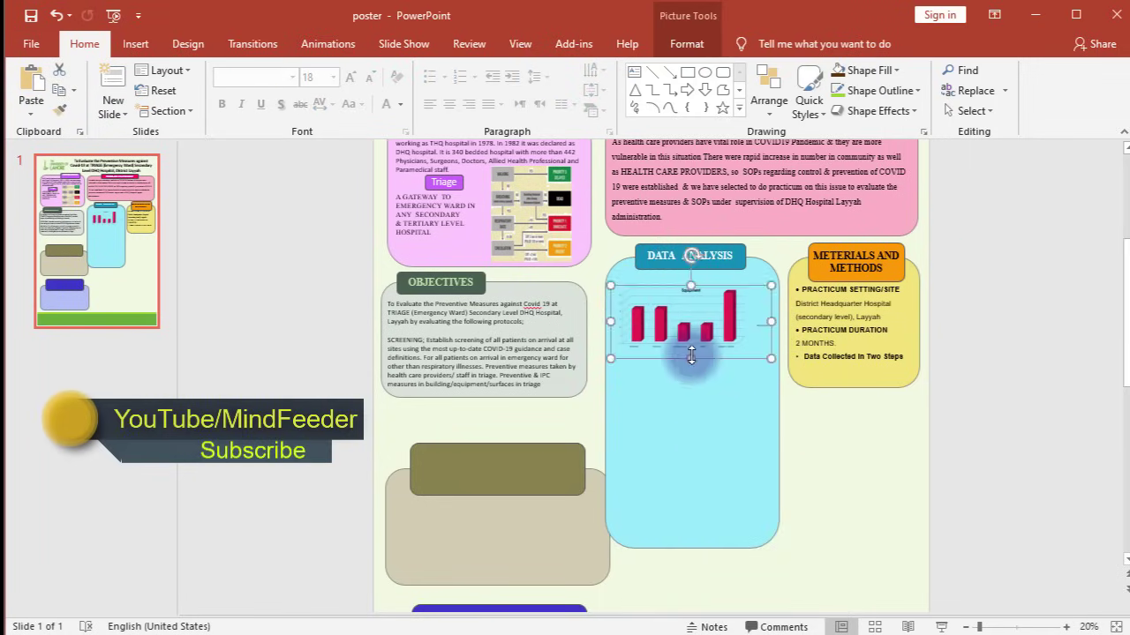
- Copy the SUMMARY OF RESULTS chart from slide 31 of OJP Presentation Group B and paste it into the poster below the Equipment chart
{"action": "left_click", "coordinate": [856, 484]}
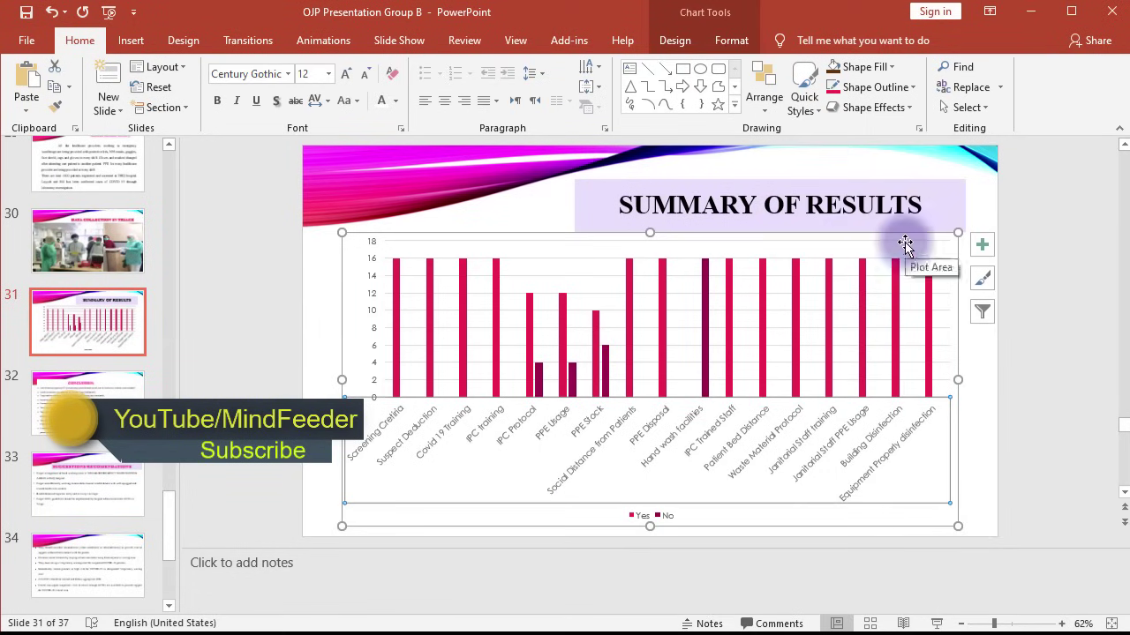
{"action": "right_click", "coordinate": [515, 238]}
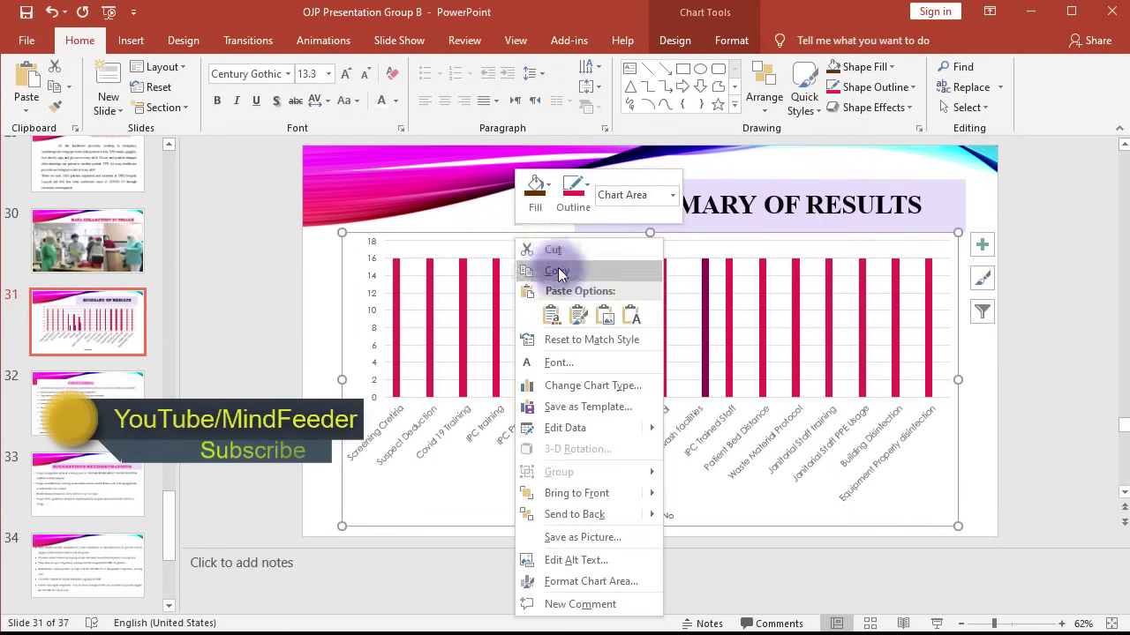
{"action": "left_click", "coordinate": [552, 259]}
{"action": "key", "text": "alt+Tab"}
{"action": "key", "text": "ctrl+v"}
{"action": "left_click_drag", "start_coordinate": [821, 408], "coordinate": [780, 418]}
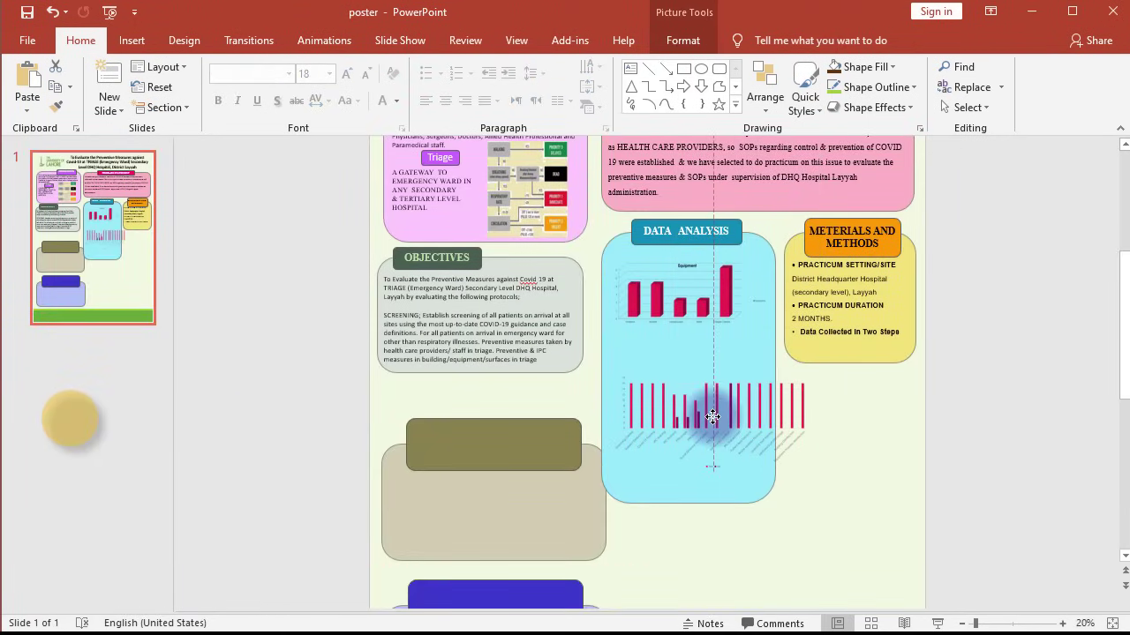
{"action": "left_click_drag", "start_coordinate": [712, 416], "coordinate": [739, 416]}
- Duplicate the cyan DATA ANALYSIS box, shift the copy down beside the original, and move the summary chart onto the beige box
{"action": "left_click", "coordinate": [678, 356]}
{"action": "right_click", "coordinate": [680, 357]}
{"action": "left_click", "coordinate": [712, 388]}
{"action": "right_click", "coordinate": [802, 540]}
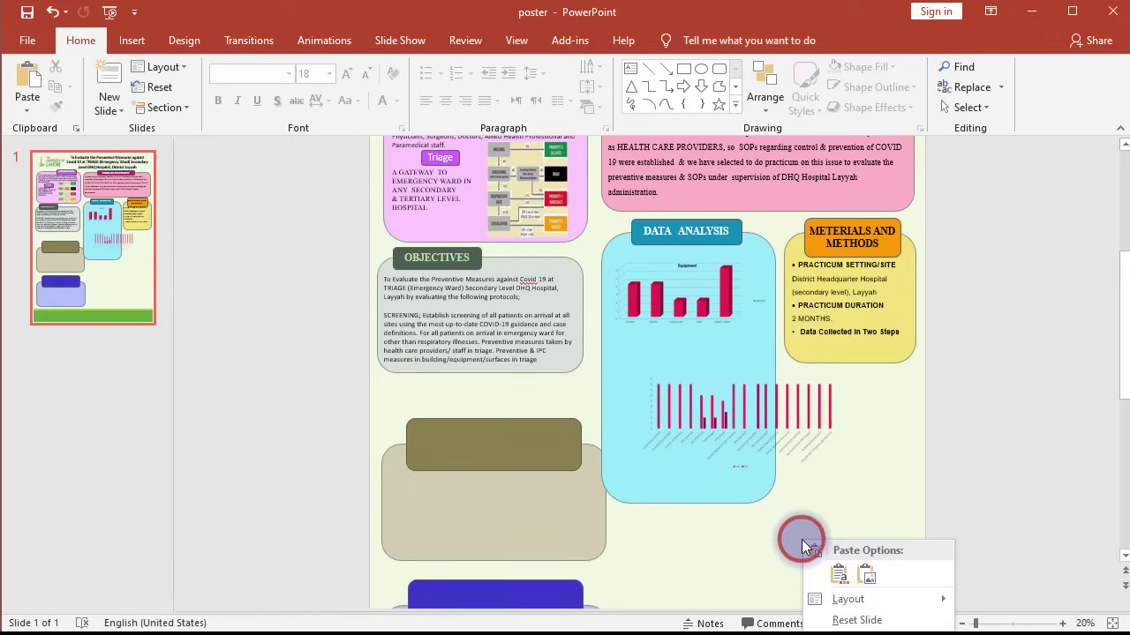
{"action": "left_click", "coordinate": [839, 574]}
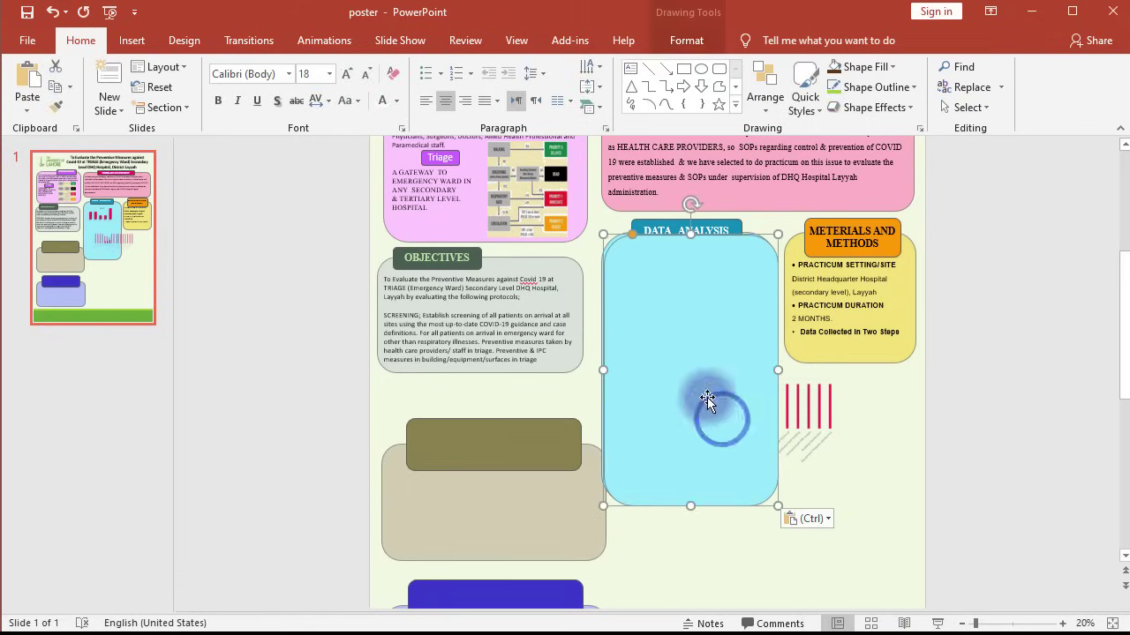
{"action": "left_click_drag", "start_coordinate": [674, 362], "coordinate": [795, 505]}
{"action": "left_click_drag", "start_coordinate": [674, 398], "coordinate": [657, 368]}
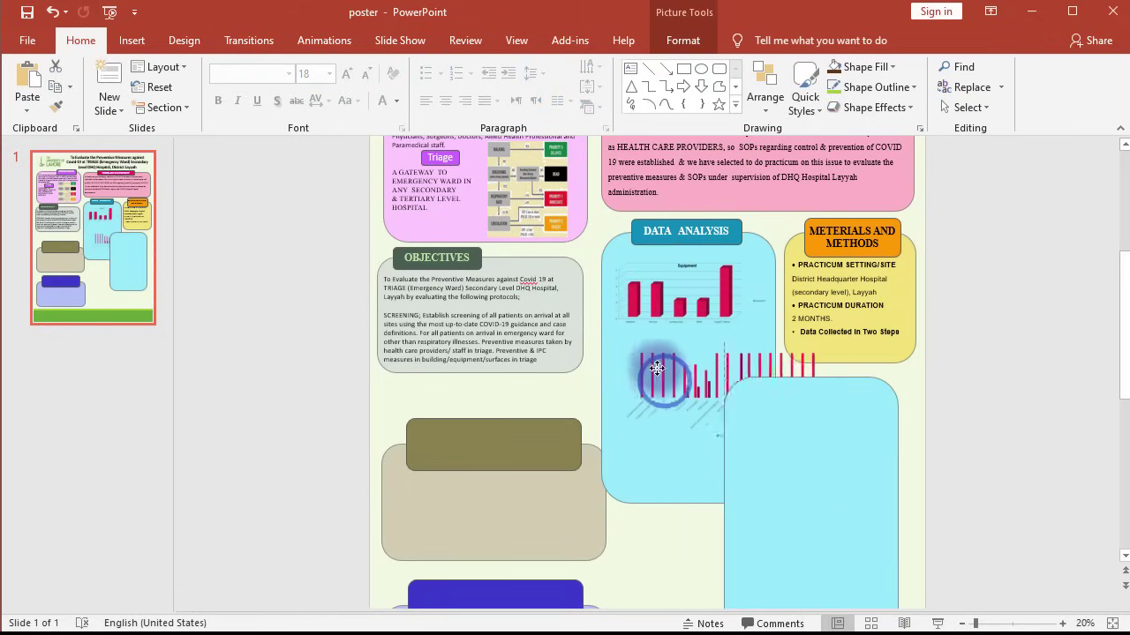
{"action": "left_click_drag", "start_coordinate": [595, 332], "coordinate": [468, 535]}
{"action": "left_click_drag", "start_coordinate": [759, 484], "coordinate": [700, 454]}
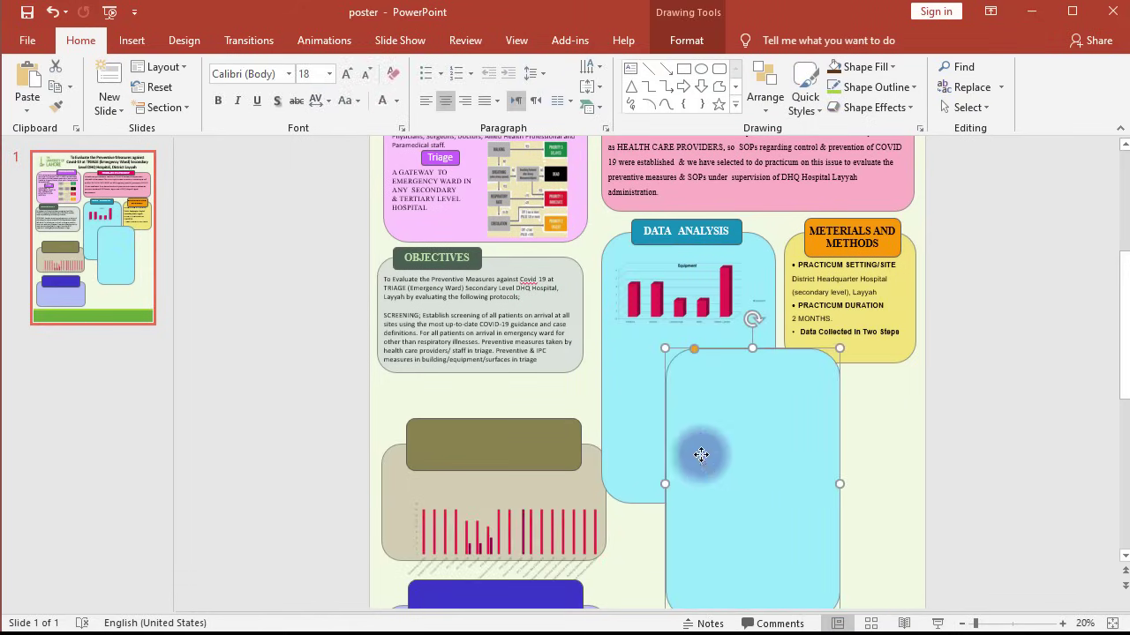
- Delete the duplicated cyan box and the summary chart picture from the poster
{"action": "key", "text": "Delete"}
{"action": "left_click", "coordinate": [554, 538]}
{"action": "key", "text": "Delete"}
- Duplicate the cyan DATA ANALYSIS box, shorten the copy to about half its height, and place it below the METERIALS AND METHODS box
{"action": "left_click", "coordinate": [714, 428]}
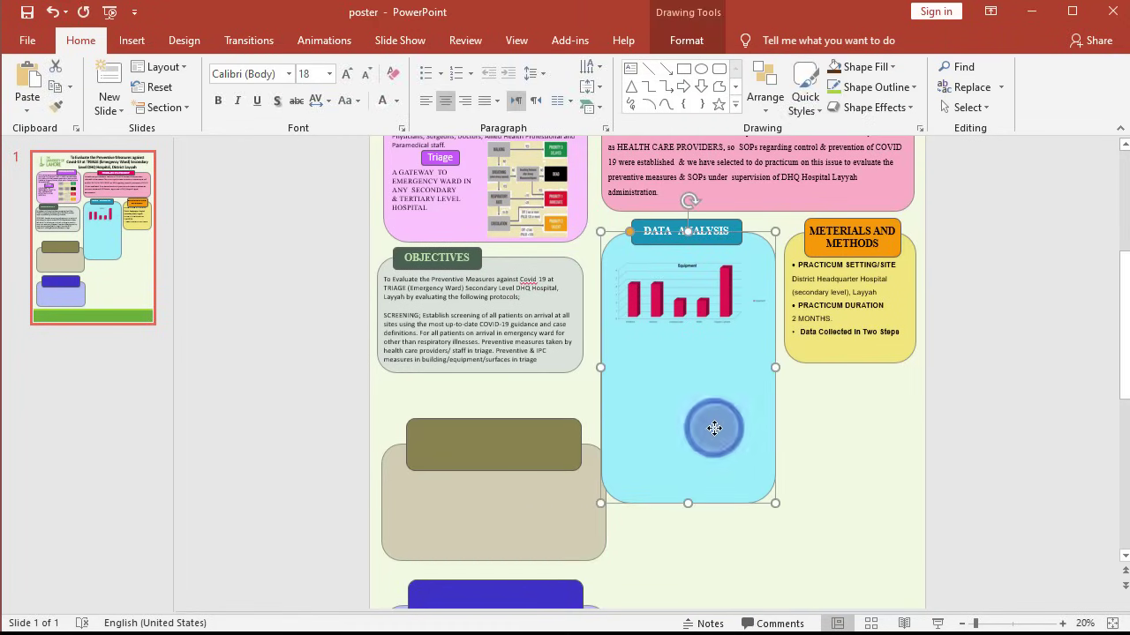
{"action": "right_click", "coordinate": [812, 428]}
{"action": "left_click", "coordinate": [875, 459]}
{"action": "left_click_drag", "start_coordinate": [718, 411], "coordinate": [912, 502]}
{"action": "left_click_drag", "start_coordinate": [817, 366], "coordinate": [816, 491]}
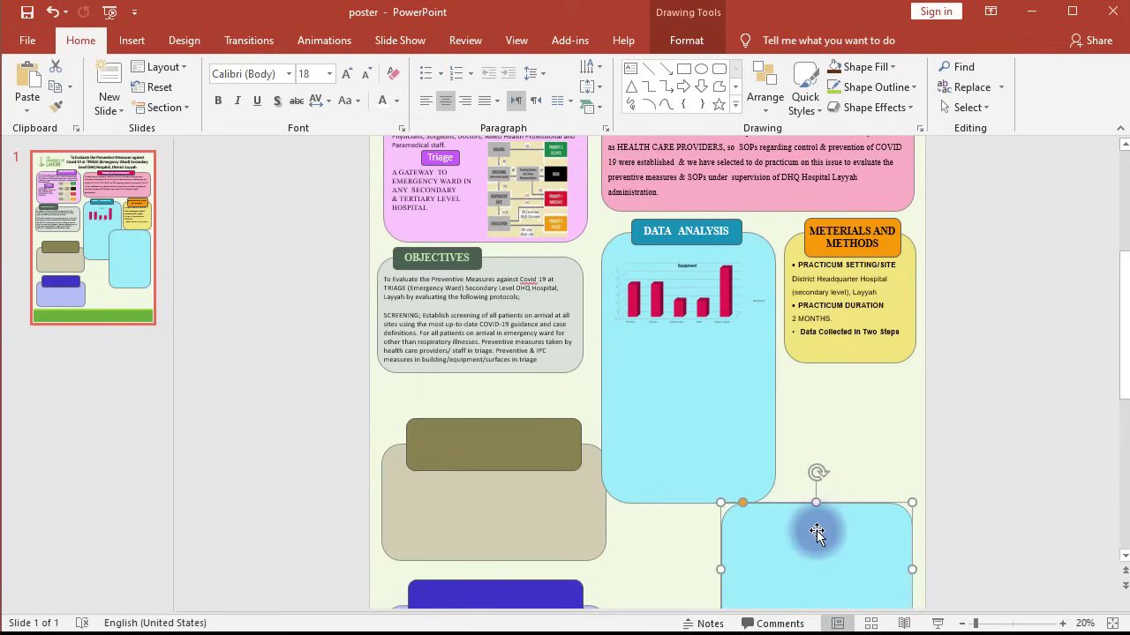
{"action": "left_click_drag", "start_coordinate": [807, 530], "coordinate": [812, 405]}
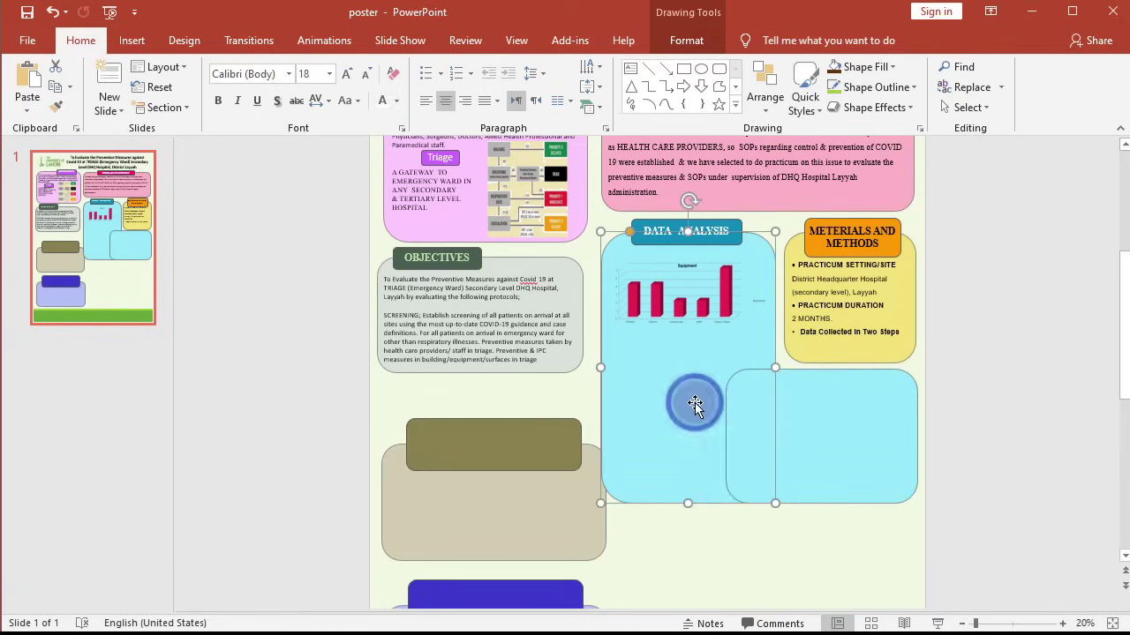
- Widen the duplicated cyan box until it spans nearly the whole lower half of the DATA ANALYSIS box, forming an L shape
{"action": "left_click", "coordinate": [723, 434]}
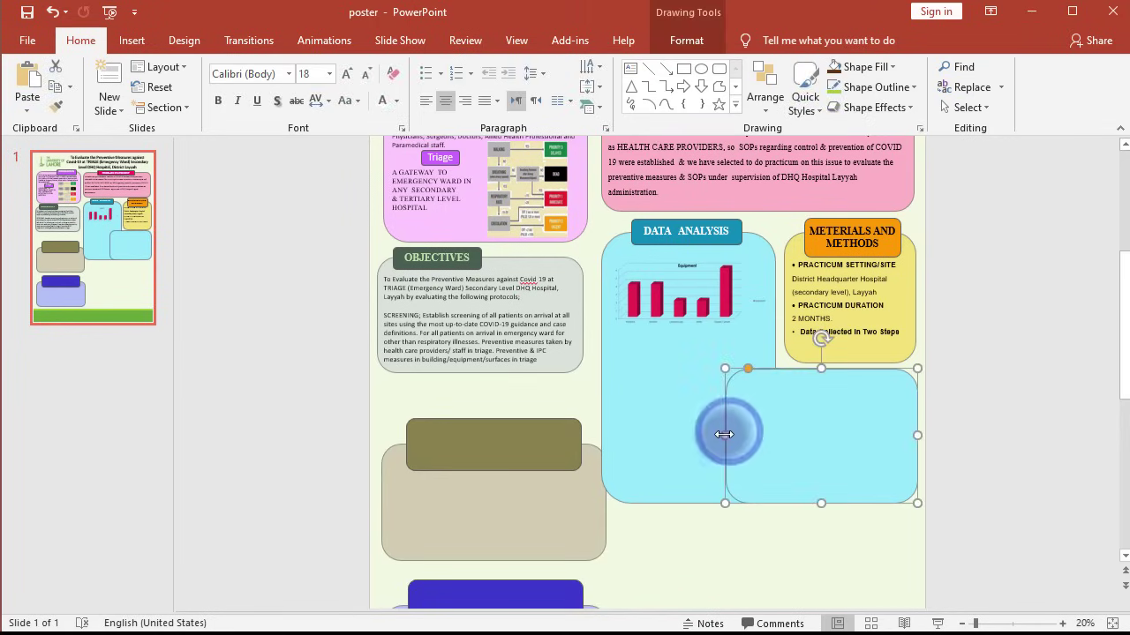
{"action": "left_click_drag", "start_coordinate": [723, 434], "coordinate": [621, 436]}
{"action": "left_click", "coordinate": [737, 556]}
{"action": "left_click", "coordinate": [605, 433]}
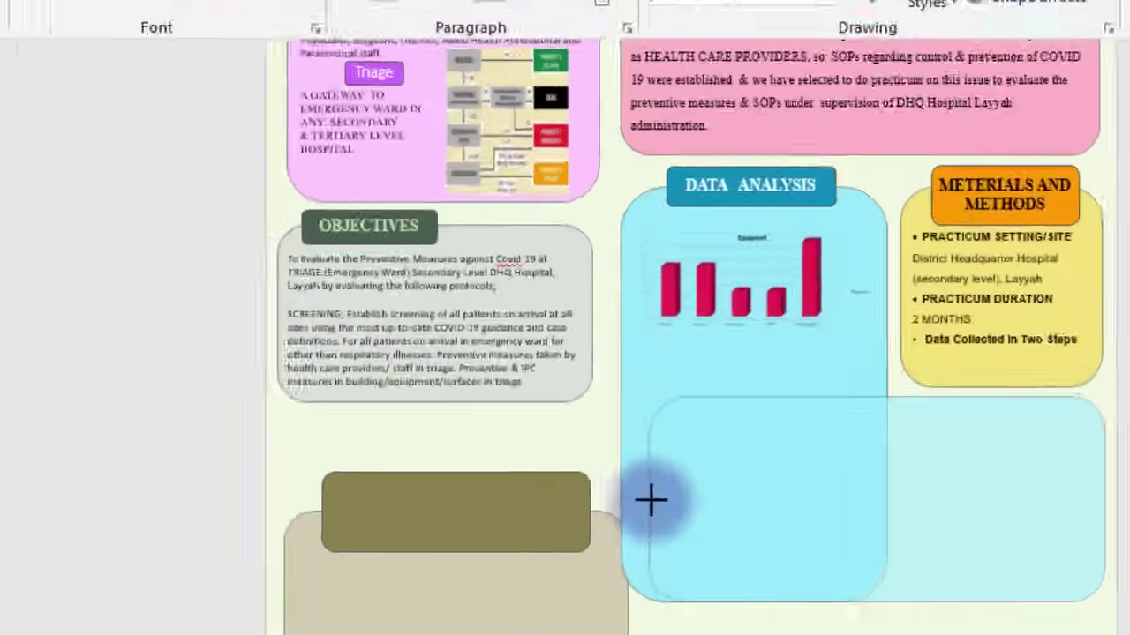
{"action": "left_click_drag", "start_coordinate": [652, 501], "coordinate": [651, 500]}
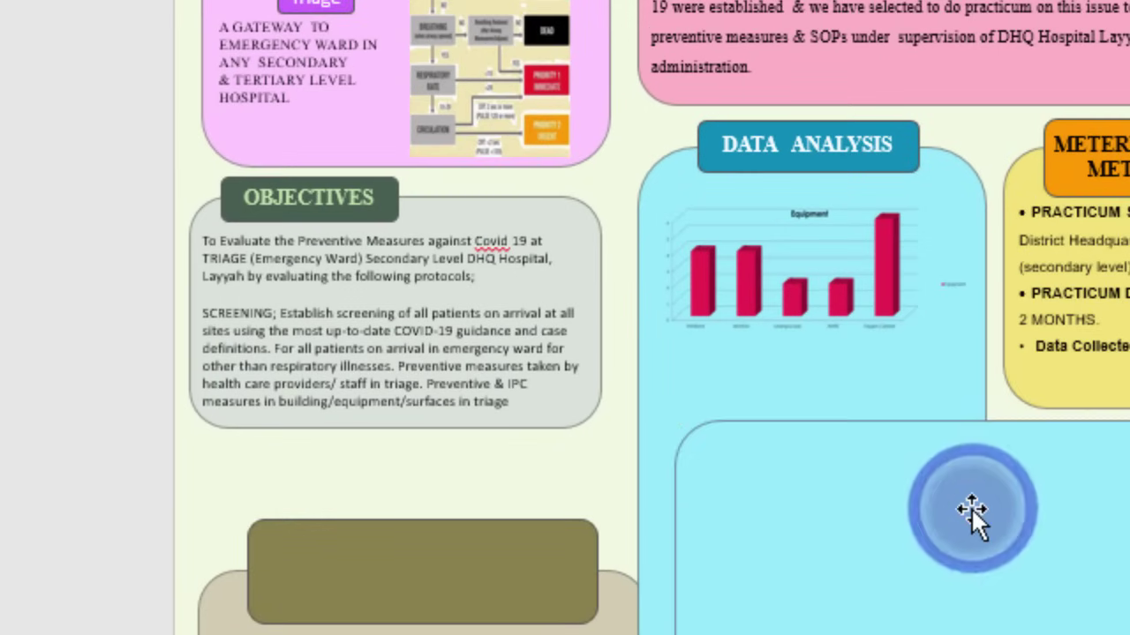
- Remove the outlines from the duplicated cyan box, the DATA ANALYSIS content box and the yellow METERIALS AND METHODS content box
{"action": "left_click", "coordinate": [862, 397]}
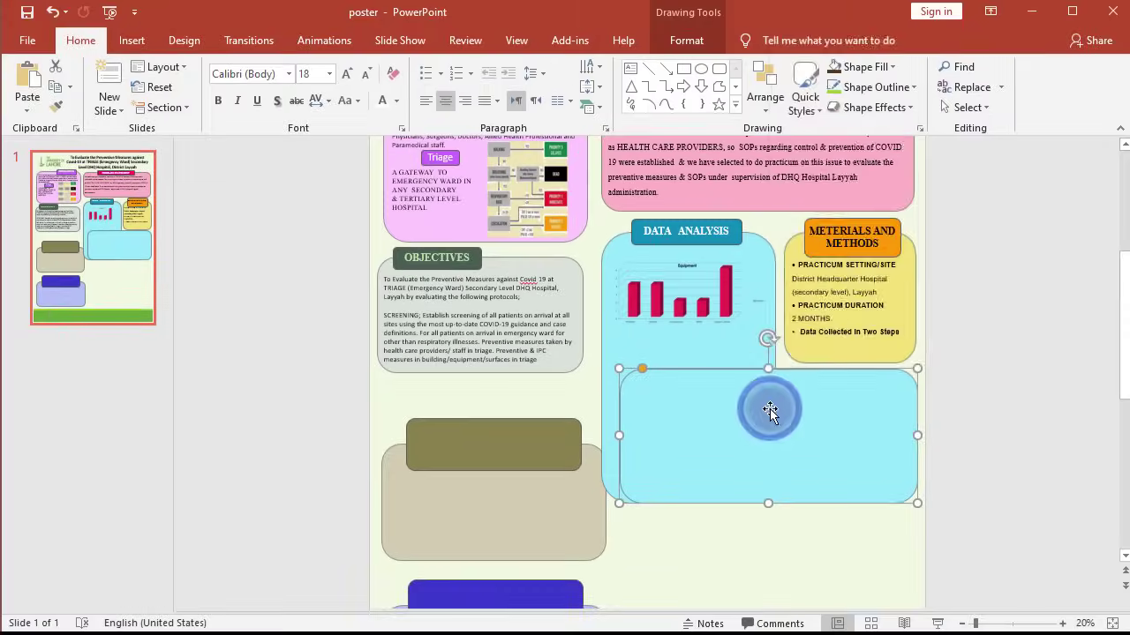
{"action": "right_click", "coordinate": [770, 409]}
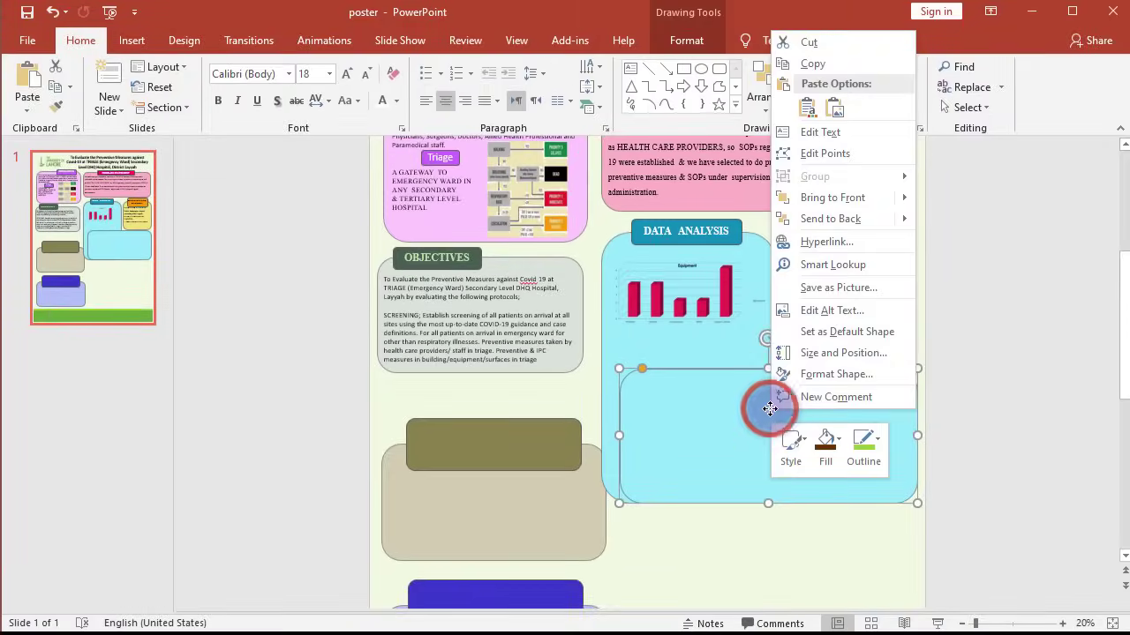
{"action": "left_click", "coordinate": [835, 373]}
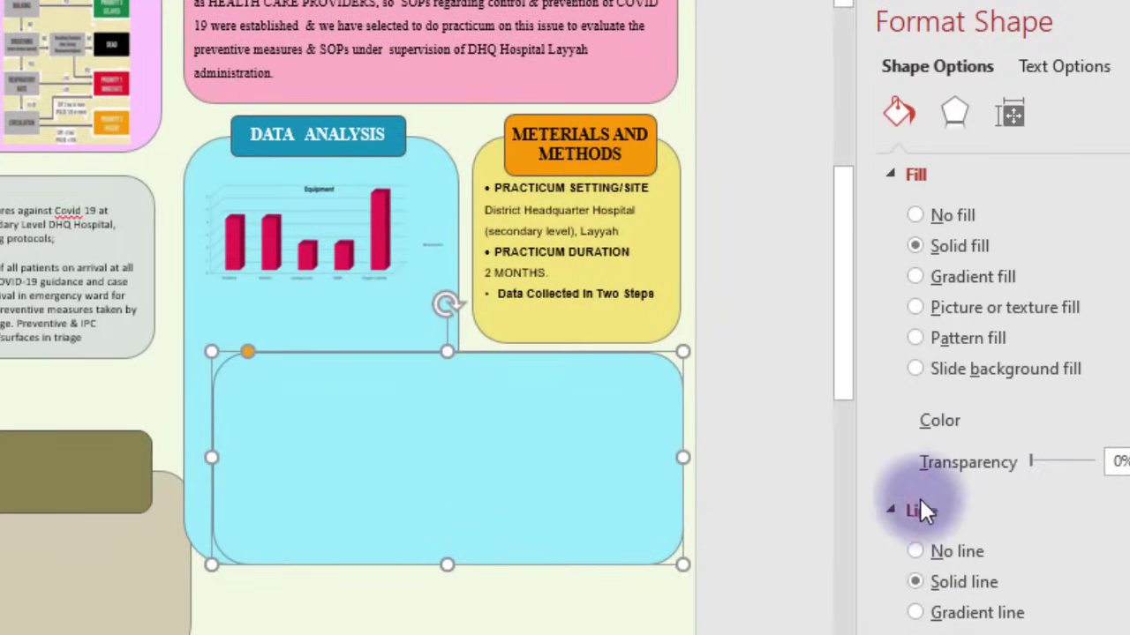
{"action": "left_click", "coordinate": [914, 551]}
{"action": "left_click", "coordinate": [395, 334]}
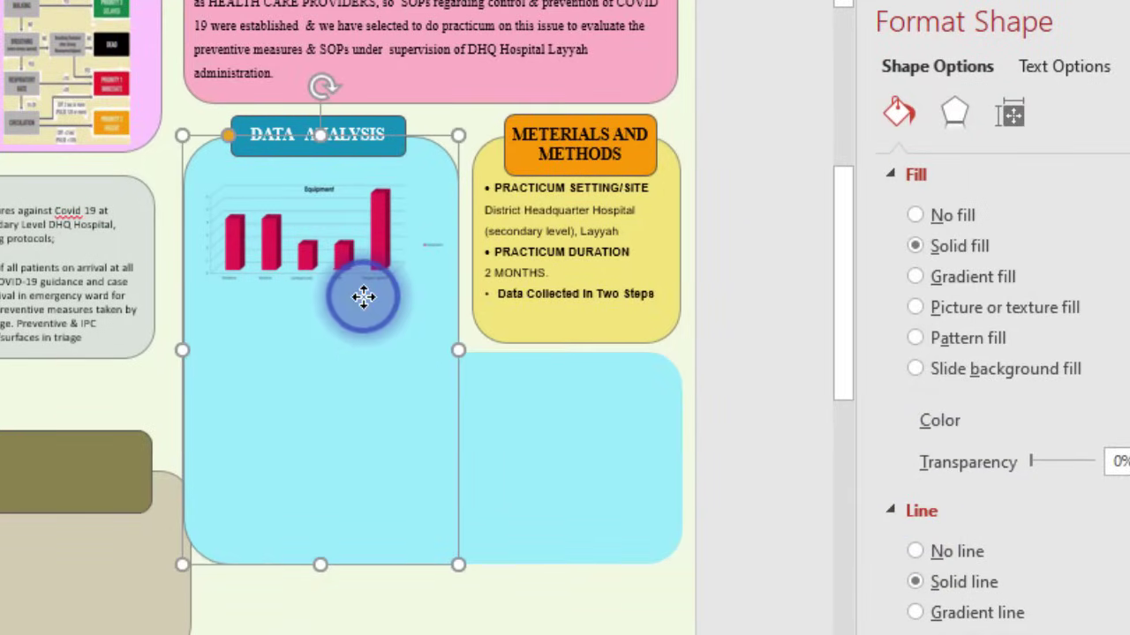
{"action": "left_click", "coordinate": [592, 314]}
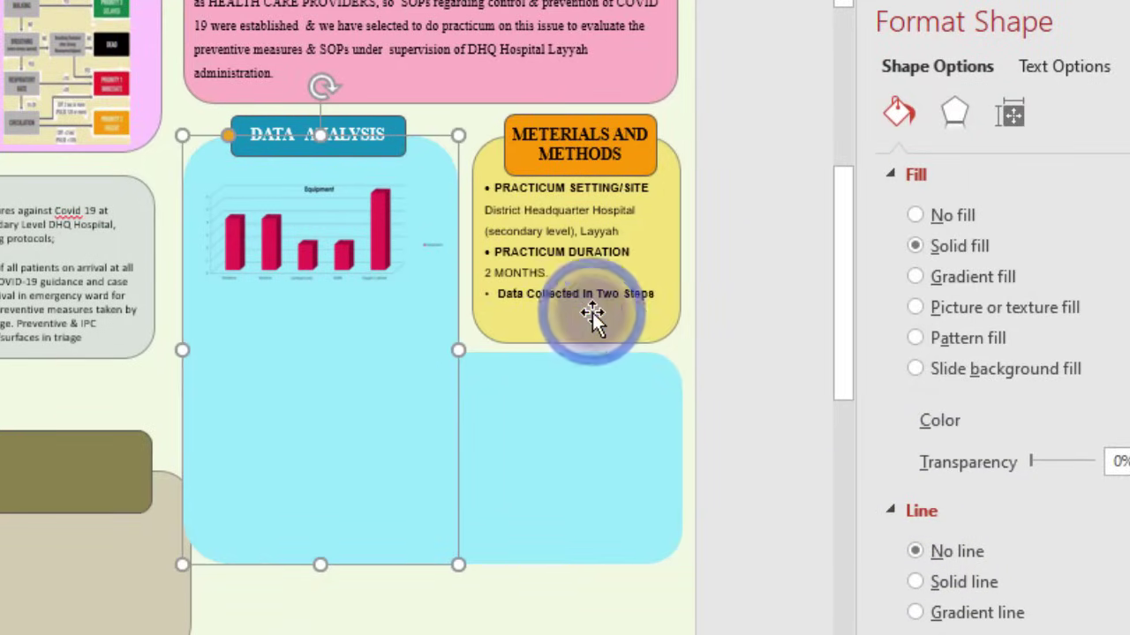
{"action": "left_click", "coordinate": [916, 550]}
- Remove the outlines from the METERIALS AND METHODS heading and from the PROBLEM STATEMENT content box and heading
{"action": "left_click", "coordinate": [626, 160]}
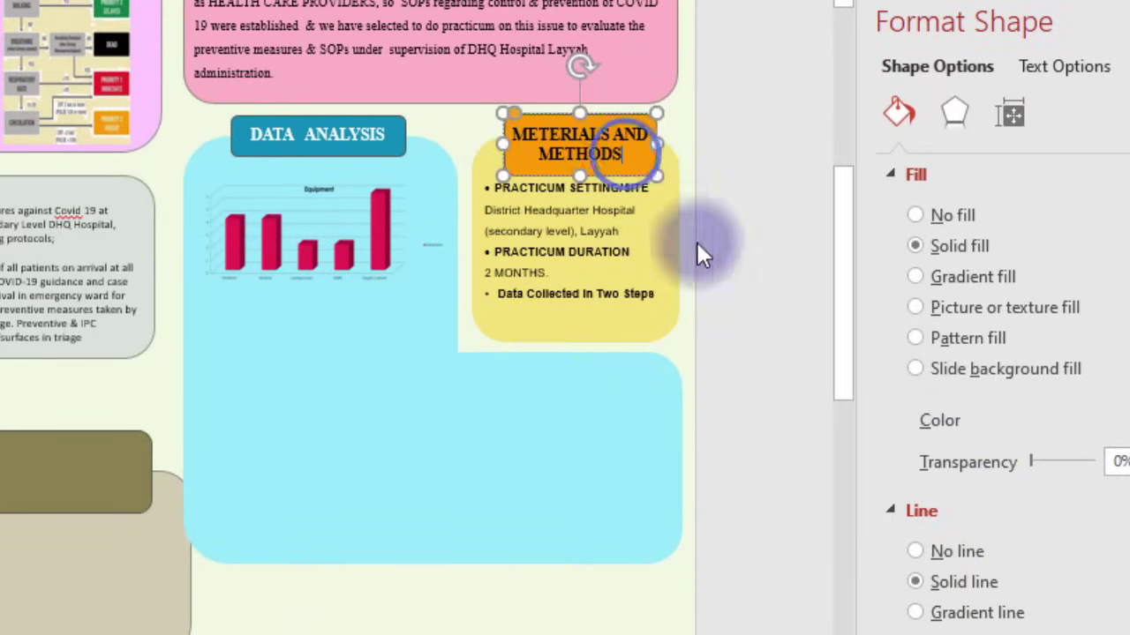
{"action": "left_click", "coordinate": [915, 550]}
{"action": "left_click", "coordinate": [618, 82]}
{"action": "left_click", "coordinate": [915, 550]}
{"action": "scroll", "coordinate": [443, 372], "scroll_direction": "up", "scroll_amount": 3}
{"action": "left_click", "coordinate": [497, 145]}
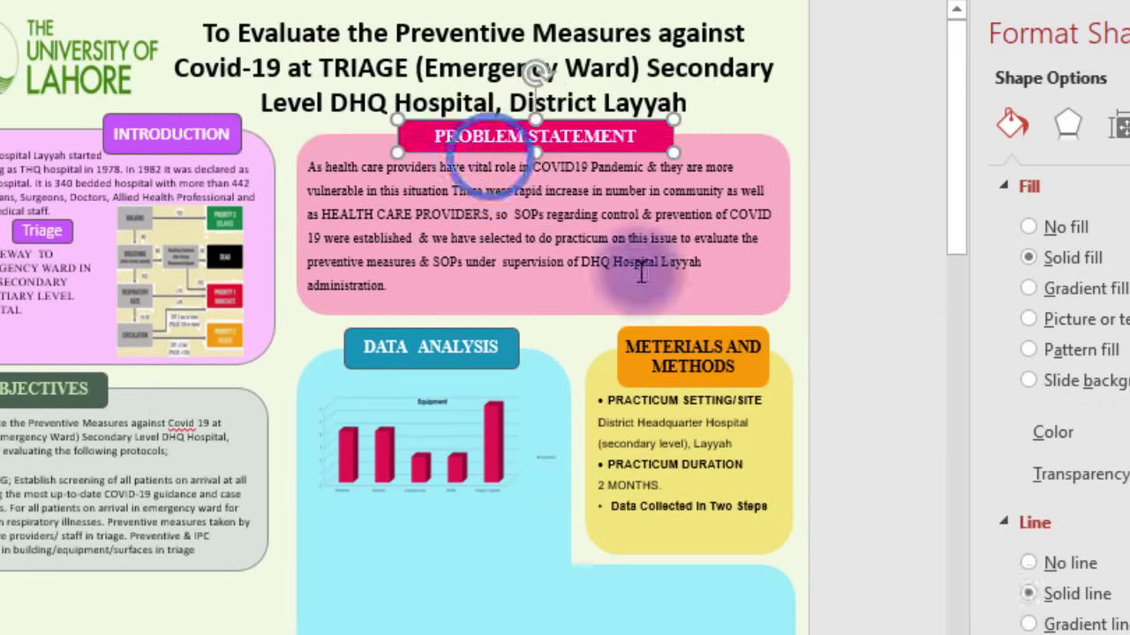
{"action": "left_click", "coordinate": [1028, 562]}
- Remove the outlines from the INTRODUCTION heading and its pink content box
{"action": "left_click", "coordinate": [172, 133]}
{"action": "left_click", "coordinate": [1028, 562]}
{"action": "left_click", "coordinate": [245, 182]}
{"action": "left_click", "coordinate": [1028, 562]}
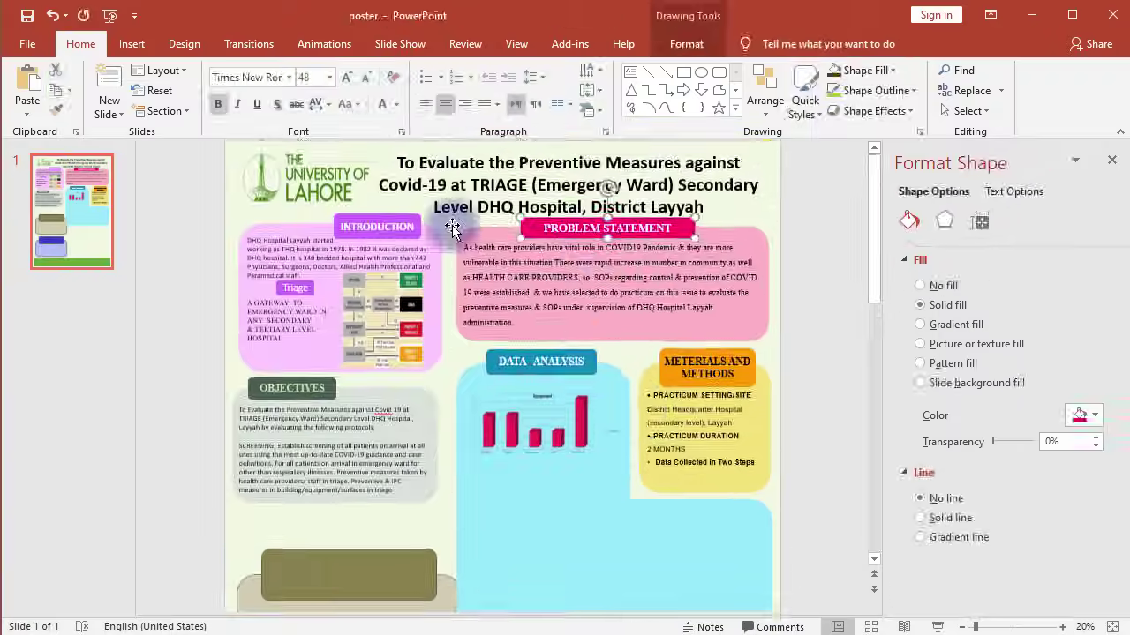
{"action": "scroll", "coordinate": [273, 116], "scroll_direction": "down", "scroll_amount": 1}
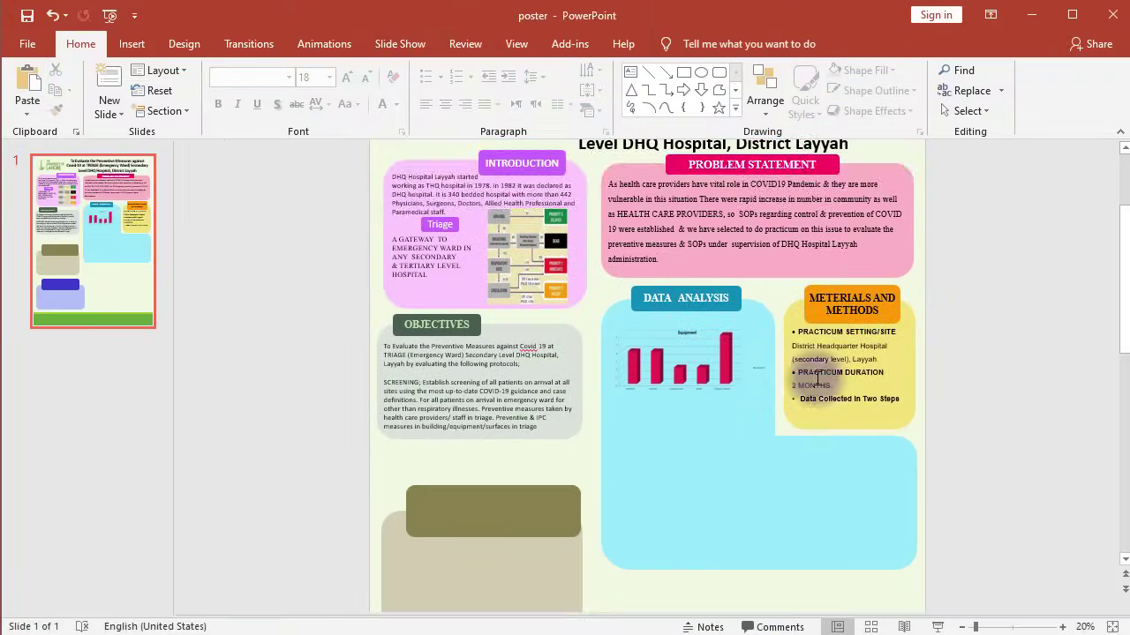
- Paste the SUMMARY OF RESULTS chart into the lower cyan area and enlarge it to fill the area's width
{"action": "scroll", "coordinate": [633, 483], "scroll_direction": "down", "scroll_amount": 1}
{"action": "key", "text": "ctrl+v"}
{"action": "left_click_drag", "start_coordinate": [850, 470], "coordinate": [907, 485]}
- Copy the conclusion points from slide 32 of OJP Presentation Group B into the poster's beige content box
{"action": "scroll", "coordinate": [907, 484], "scroll_direction": "up", "scroll_amount": 2}
{"action": "left_click_drag", "start_coordinate": [431, 465], "coordinate": [434, 499]}
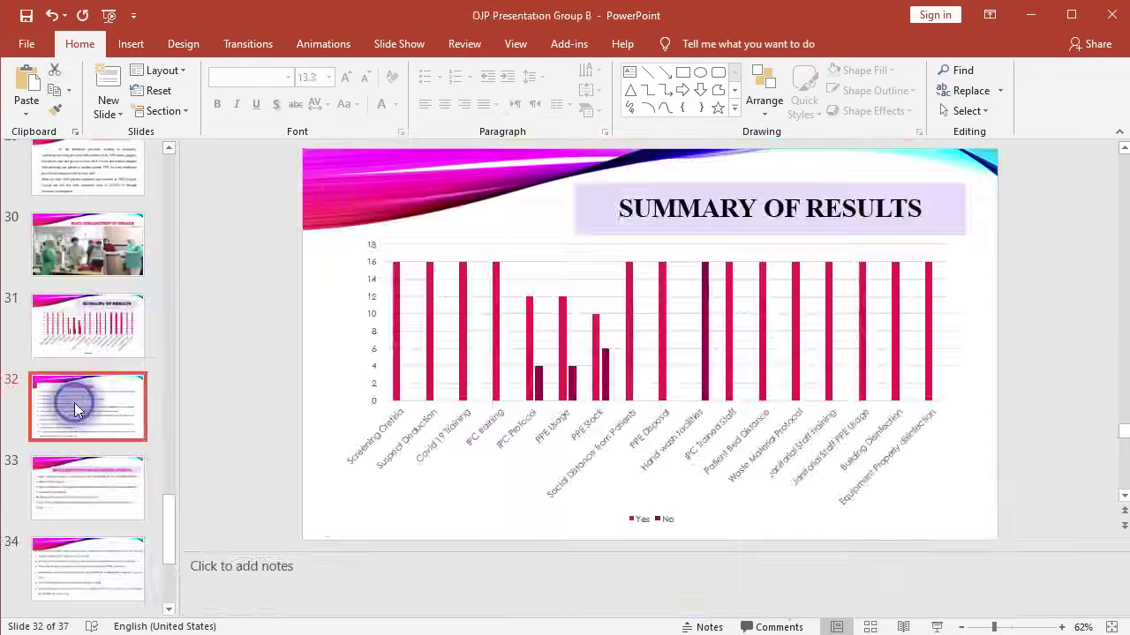
{"action": "right_click", "coordinate": [446, 466]}
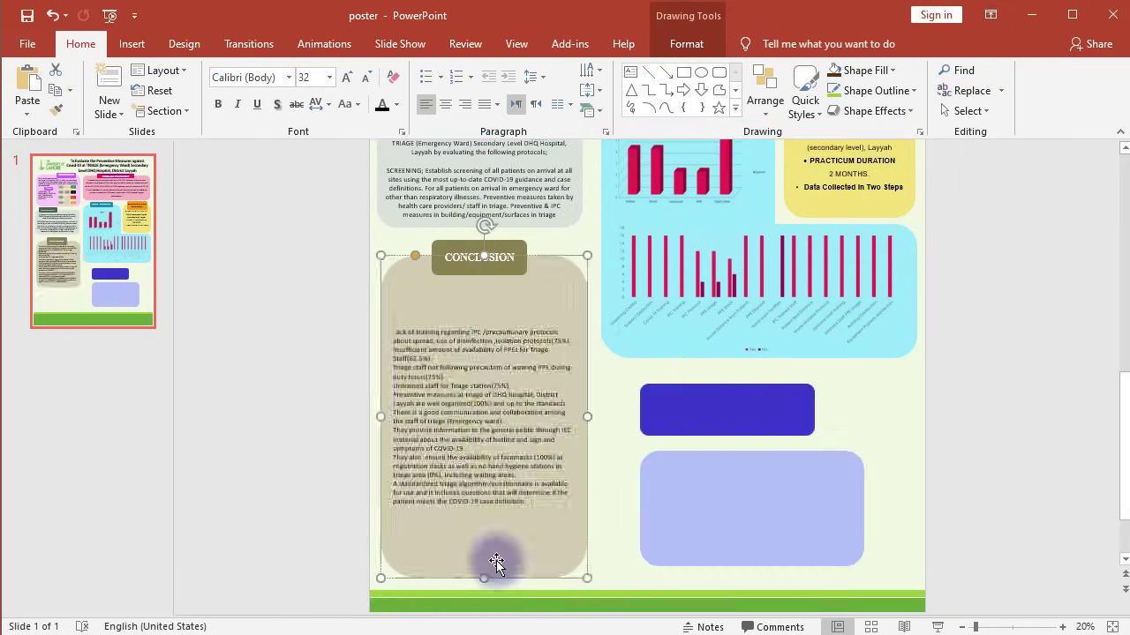